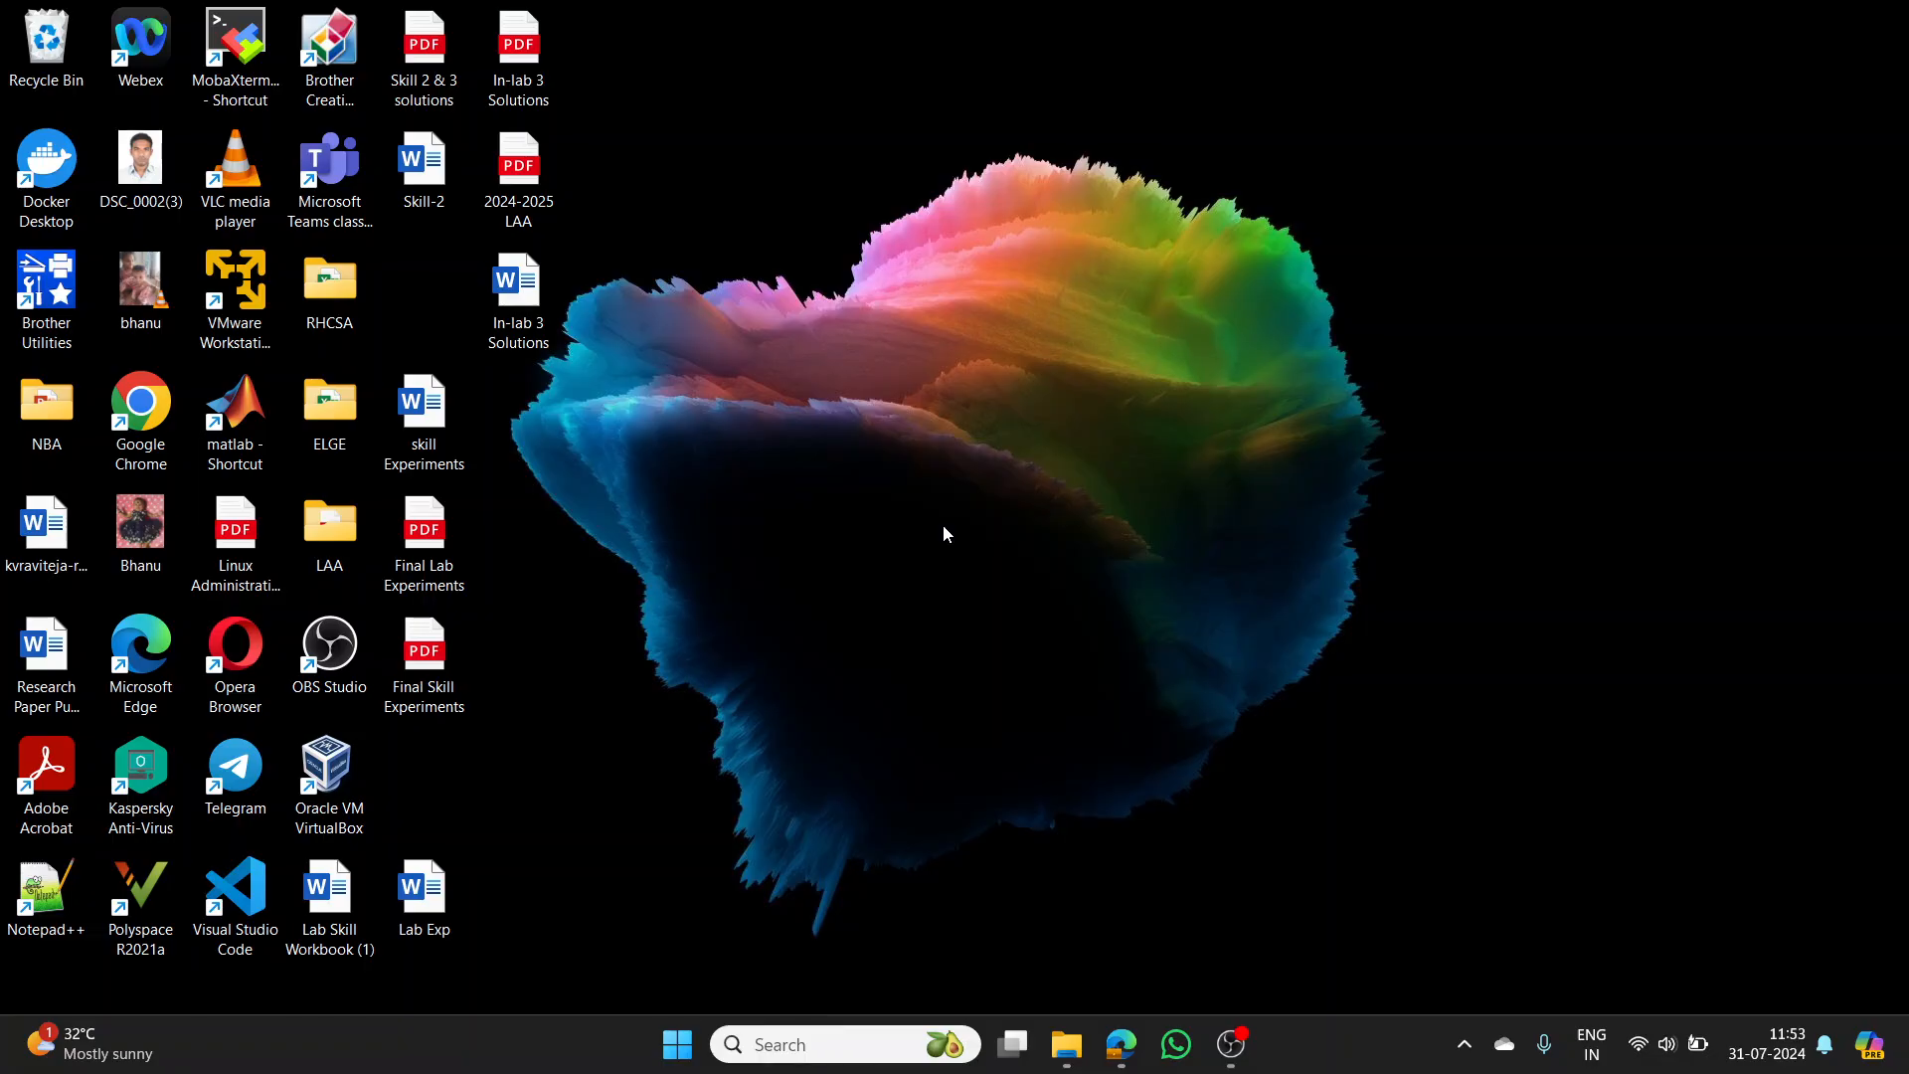
- Launch File Explorer from the taskbar on the Downloads folder with its 470 items
left_click(1066, 1044)
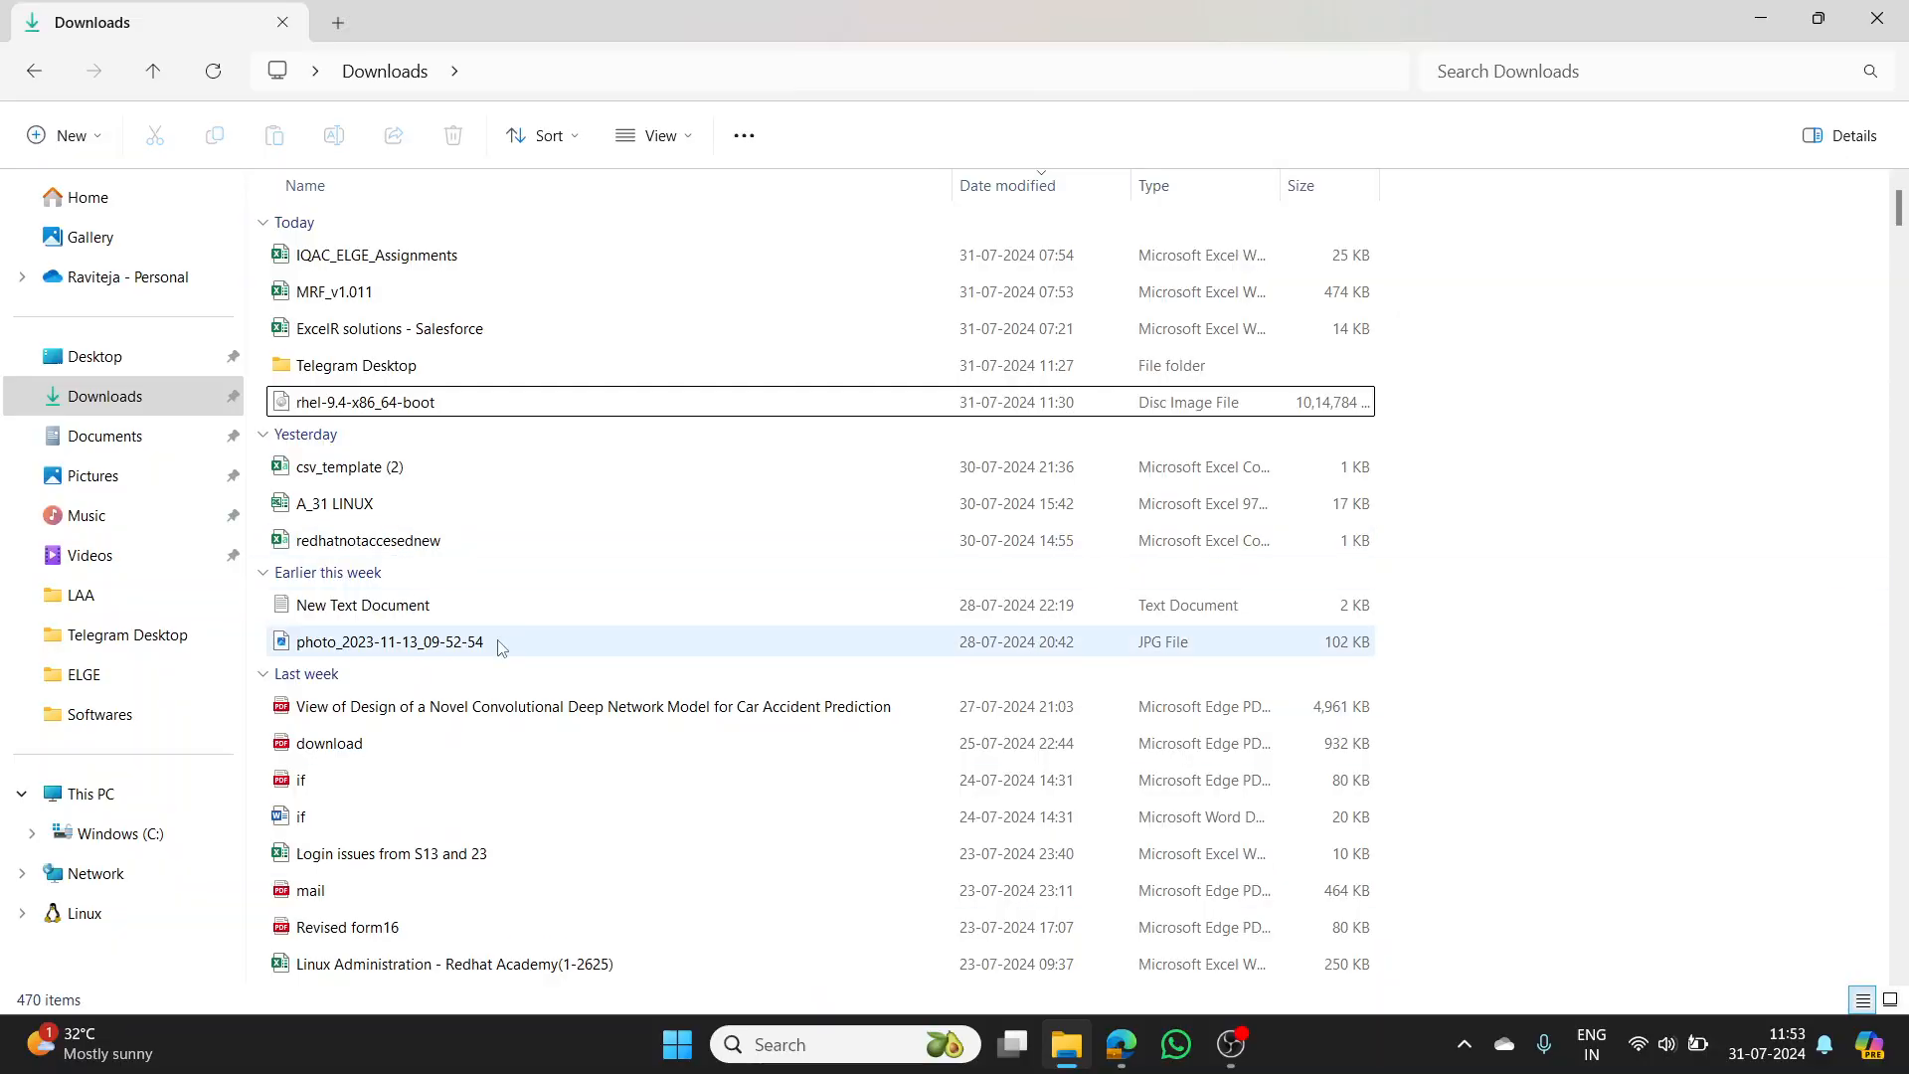
- In C:\Softwares, confirm the CentOS-Stream-9-latest-x86_64-dvd1 image's Properties size is 10.5 GB
left_click(129, 848)
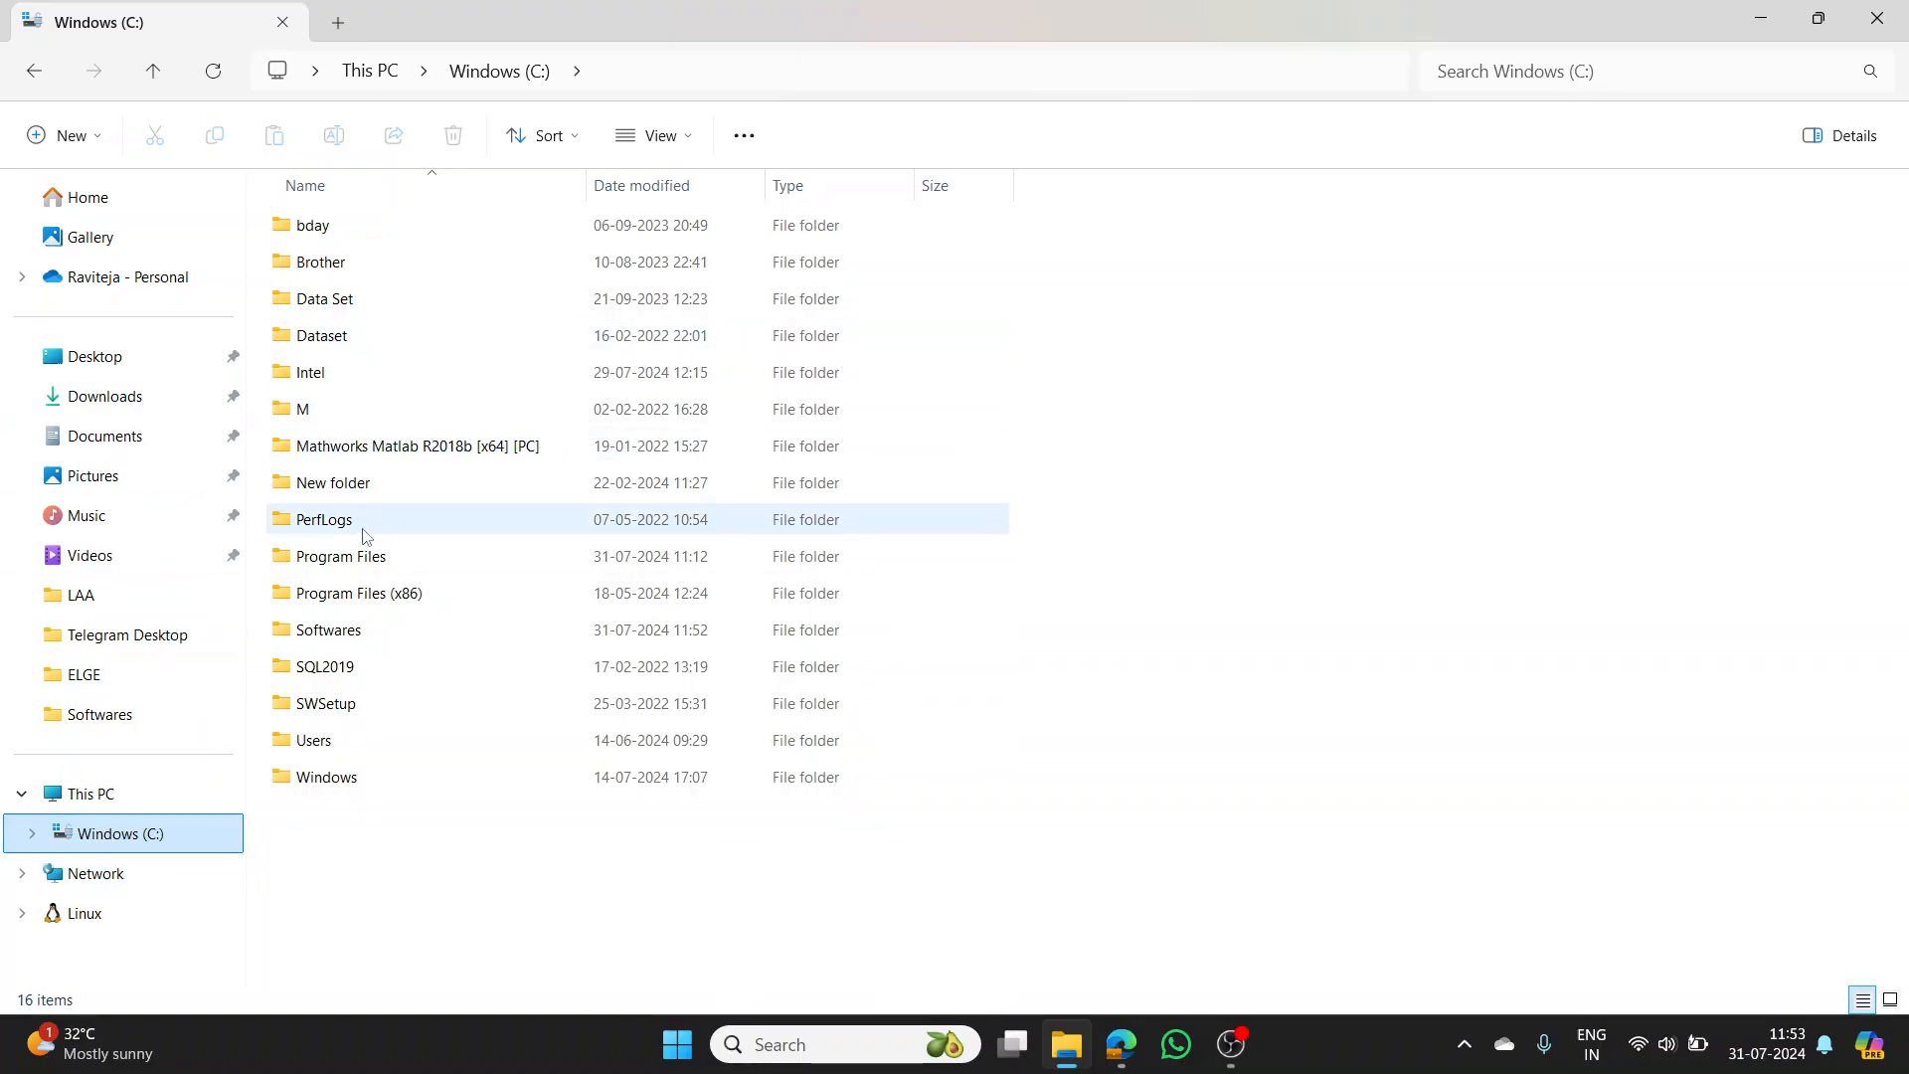
double_click(351, 636)
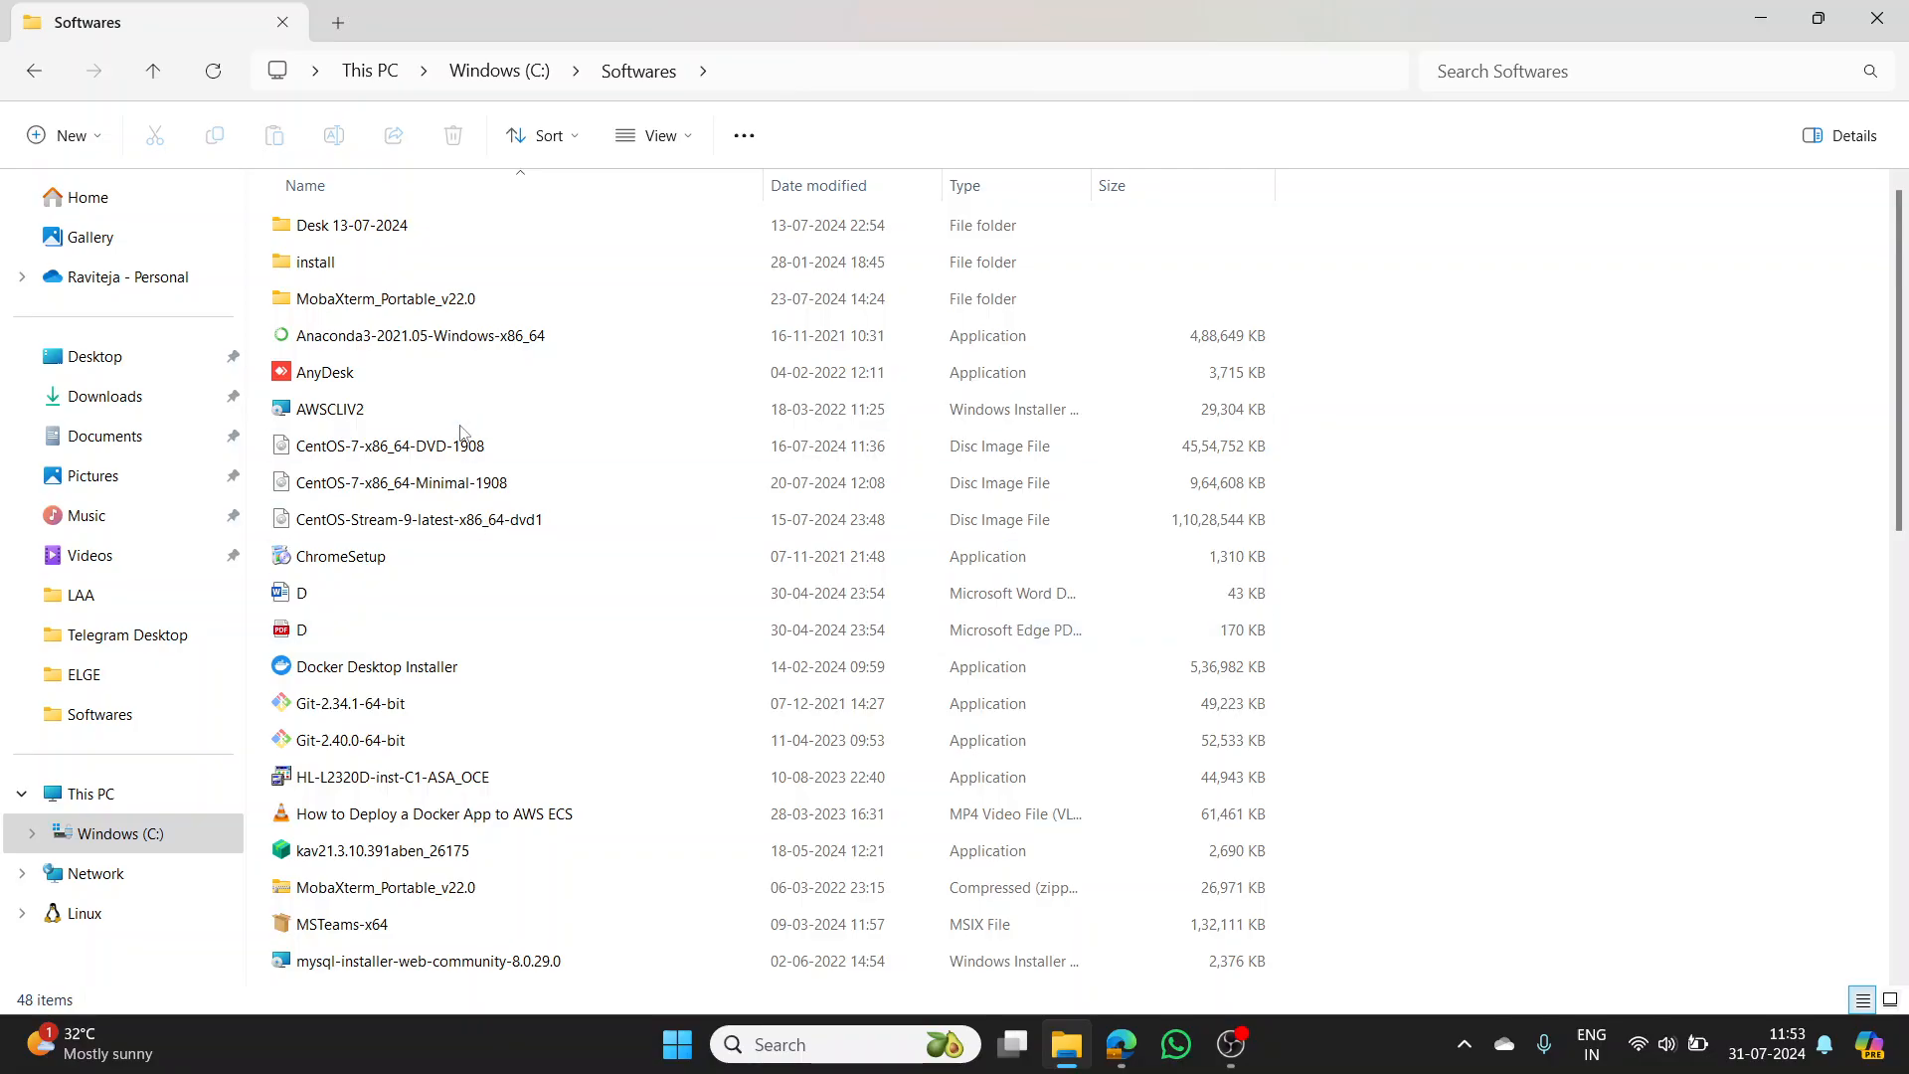
right_click(456, 525)
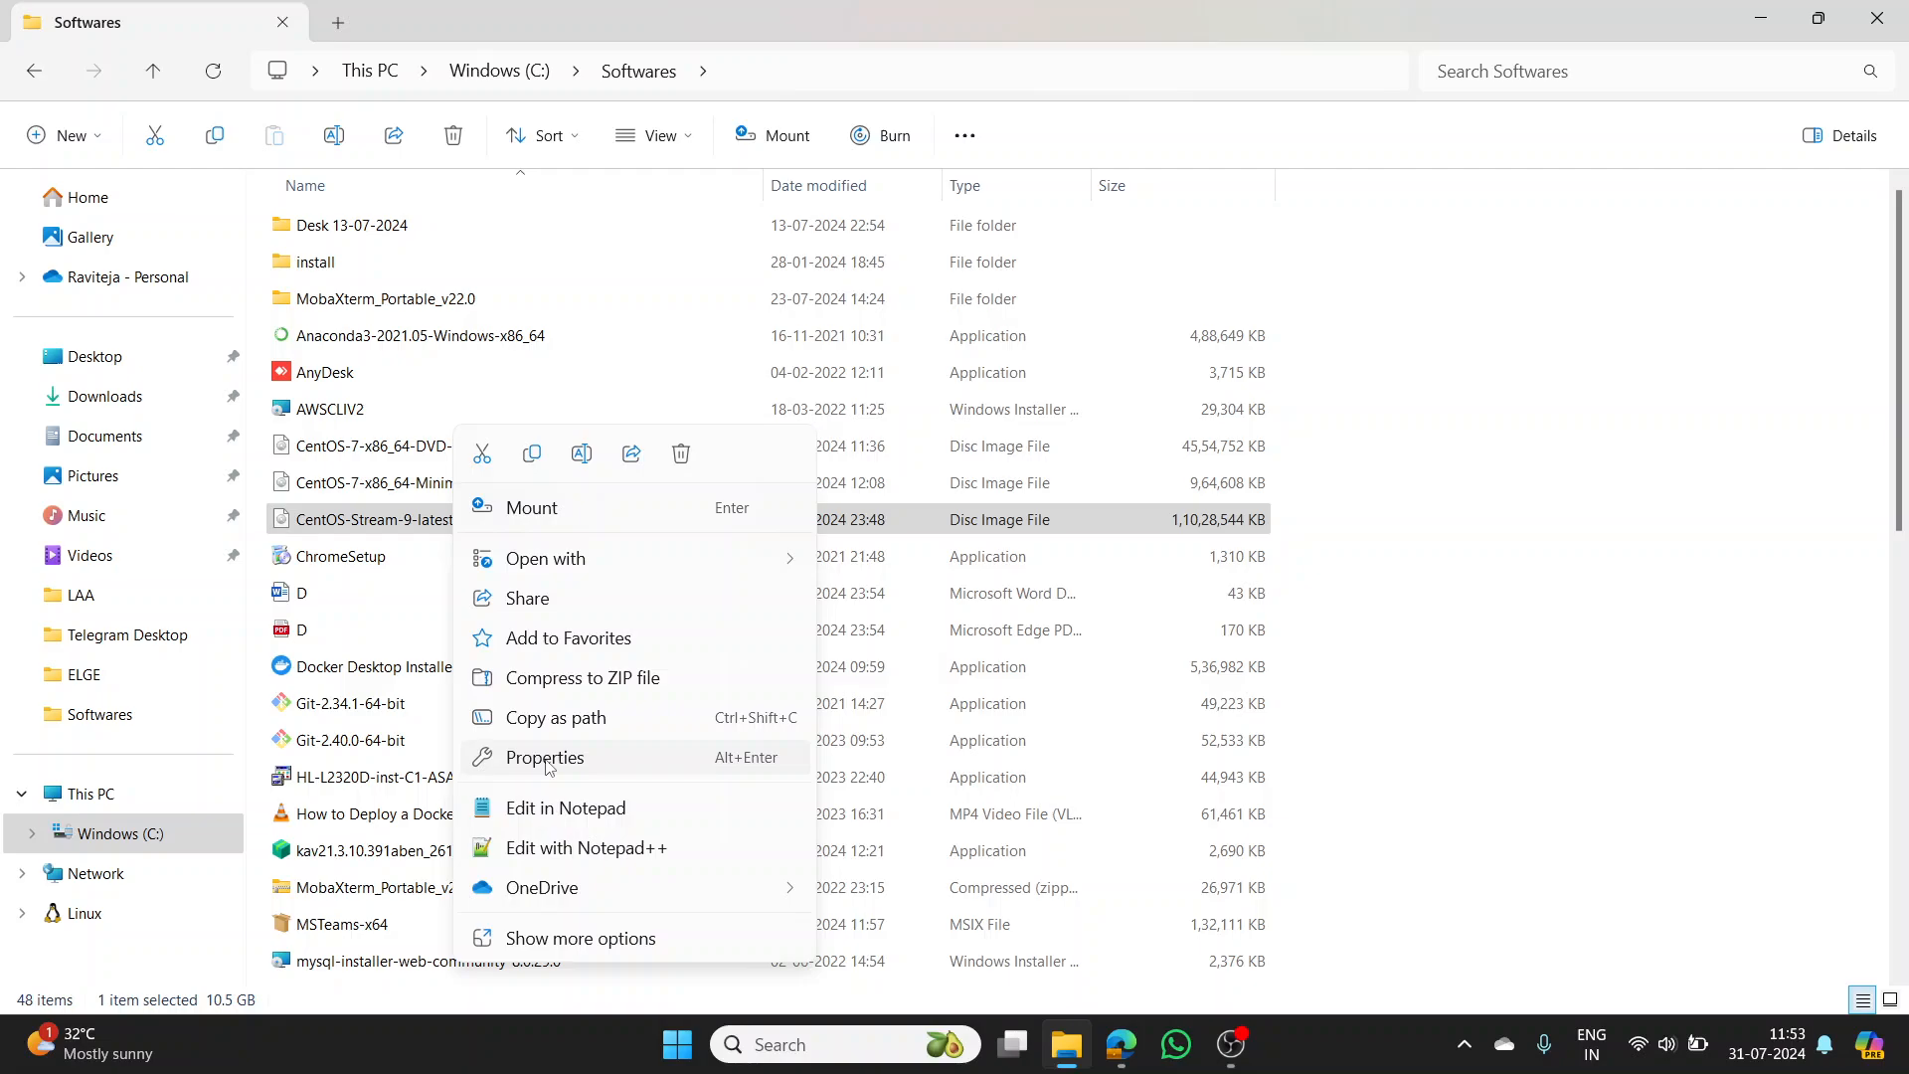
left_click(546, 759)
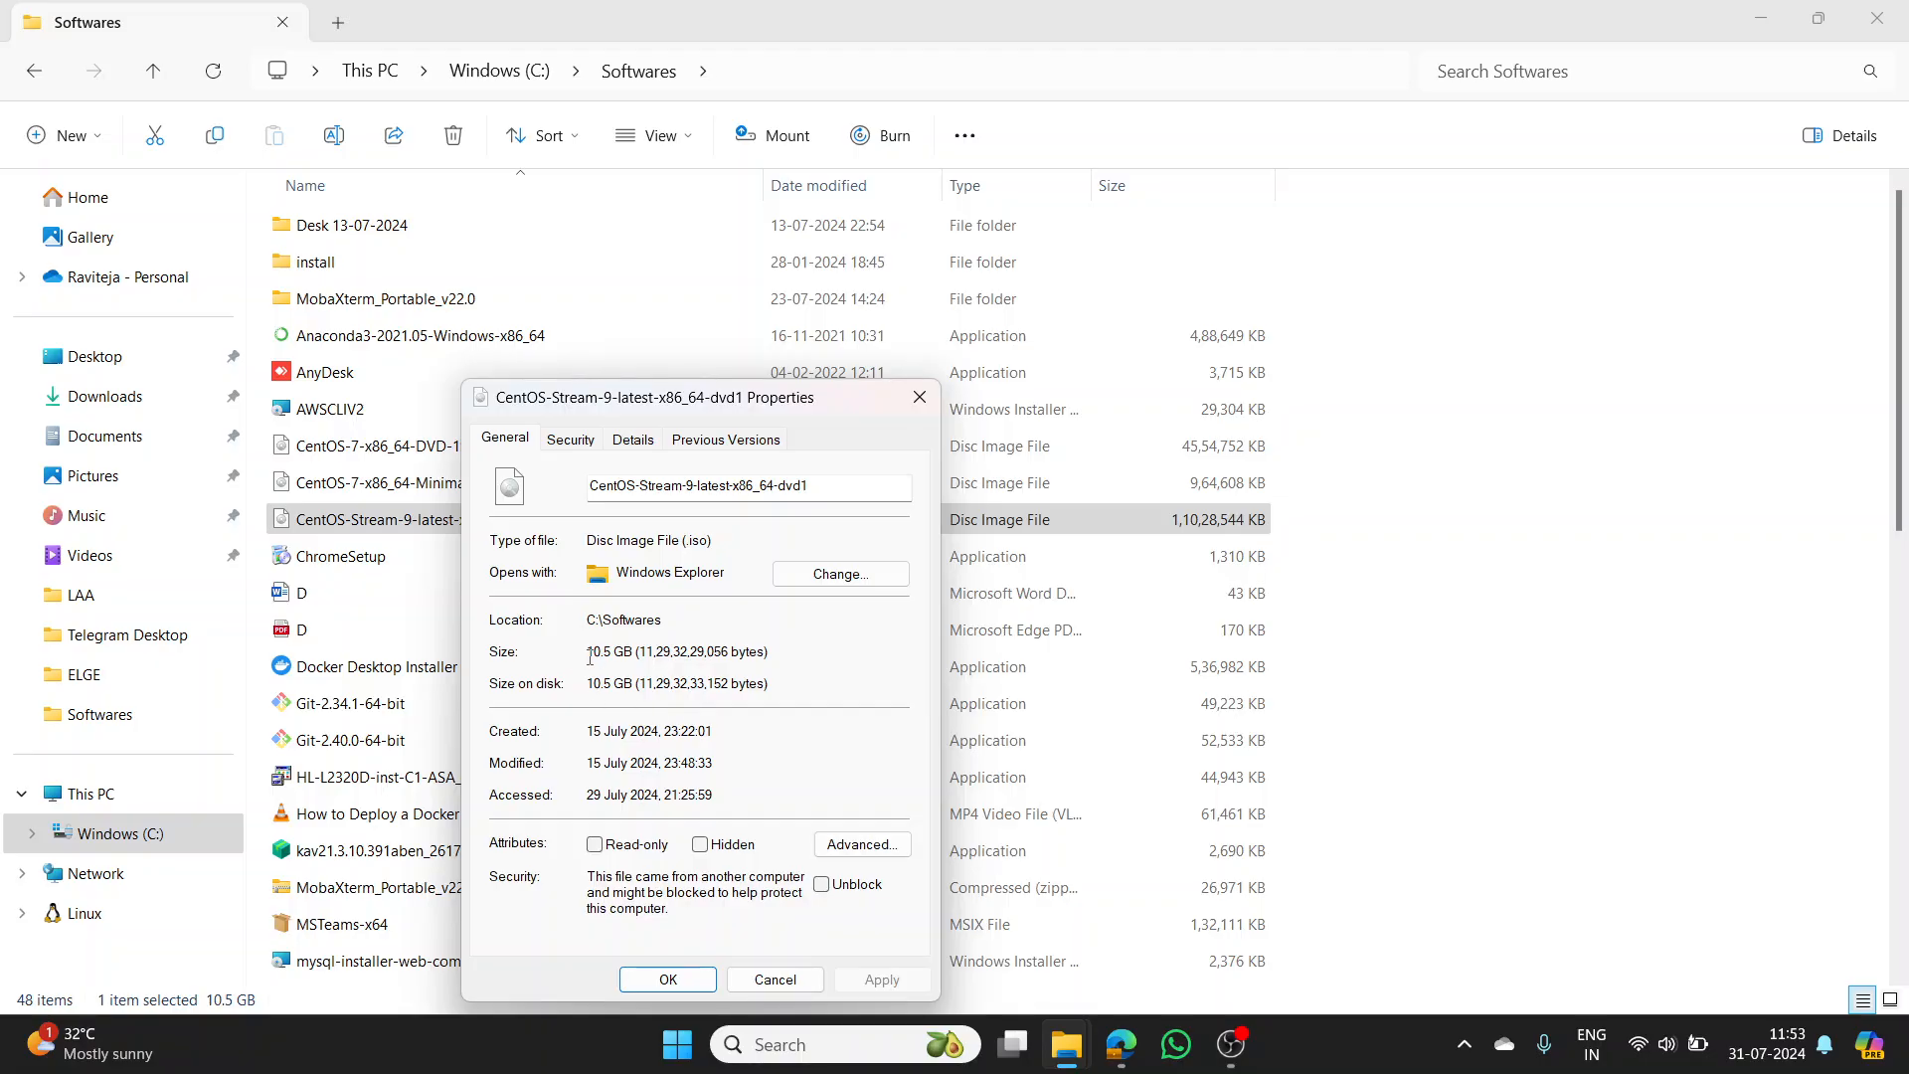
left_click_drag(589, 658, 771, 654)
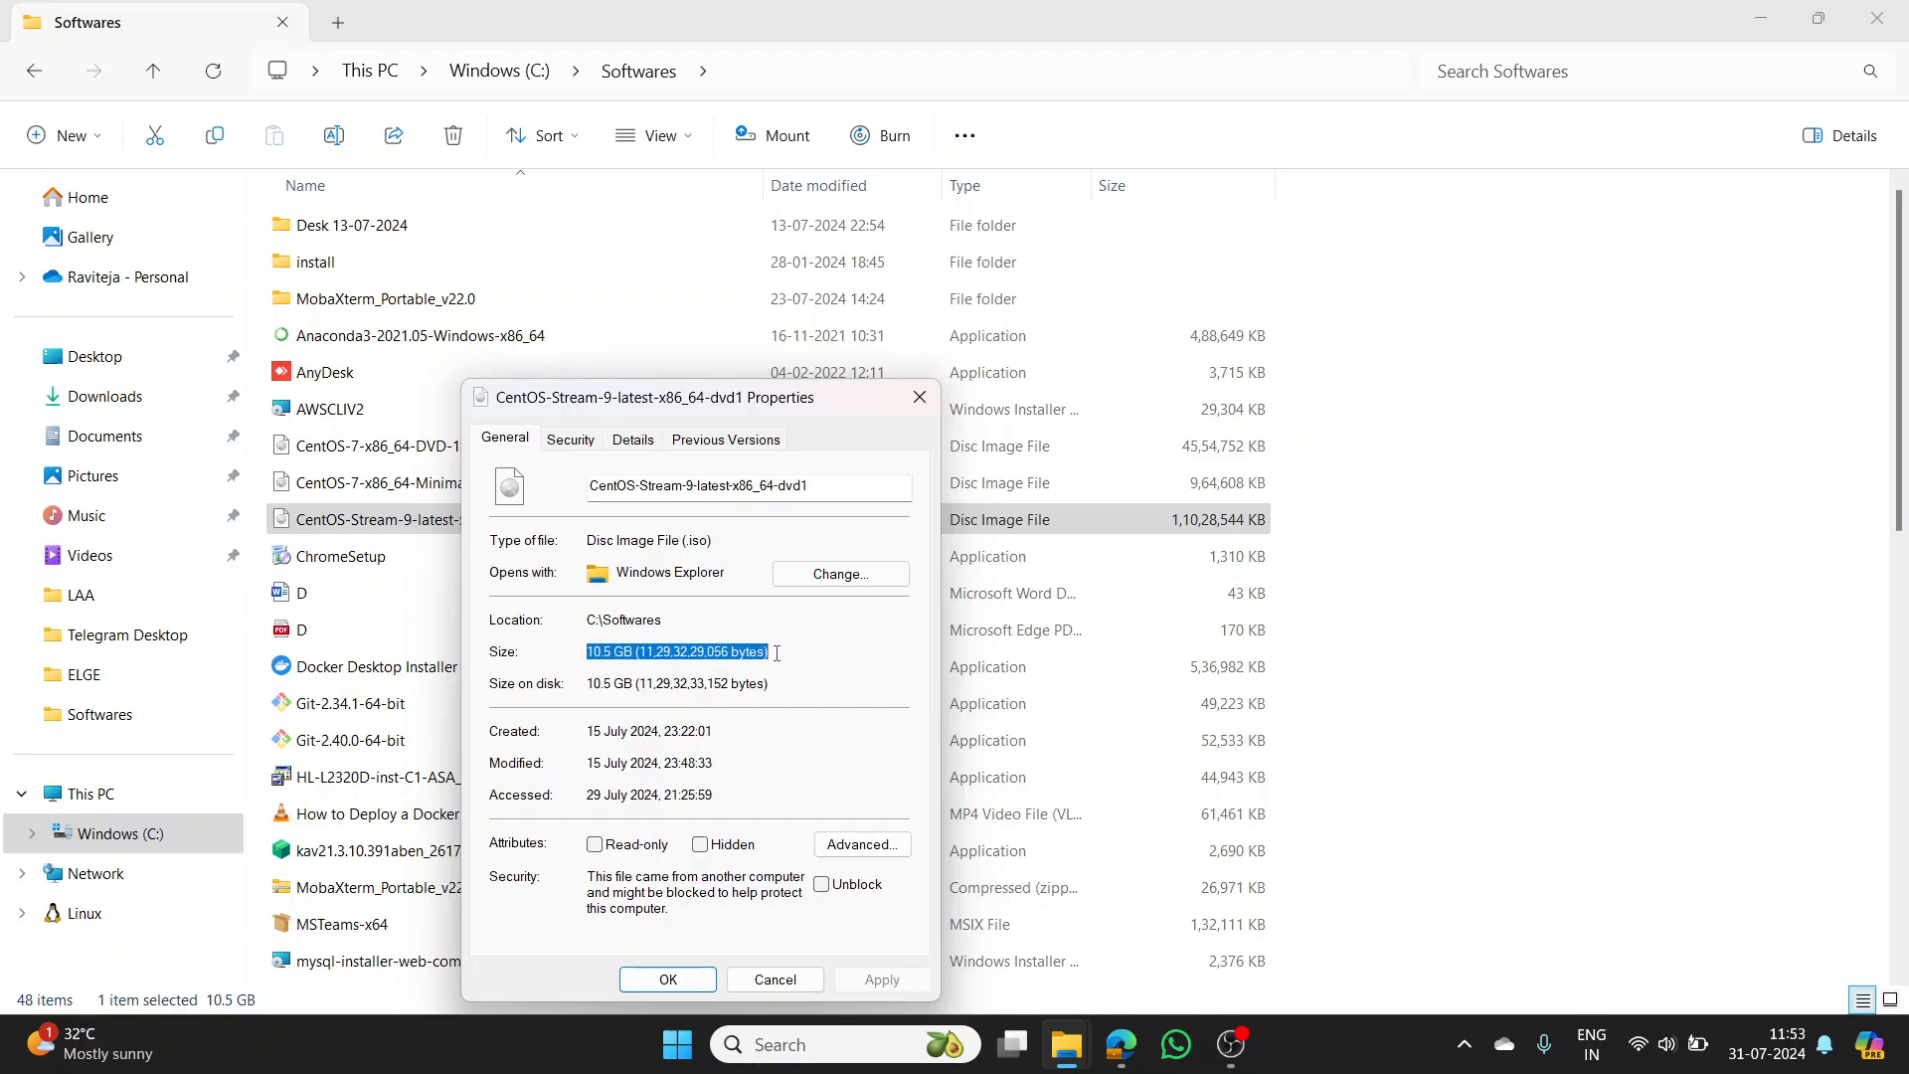
left_click(646, 695)
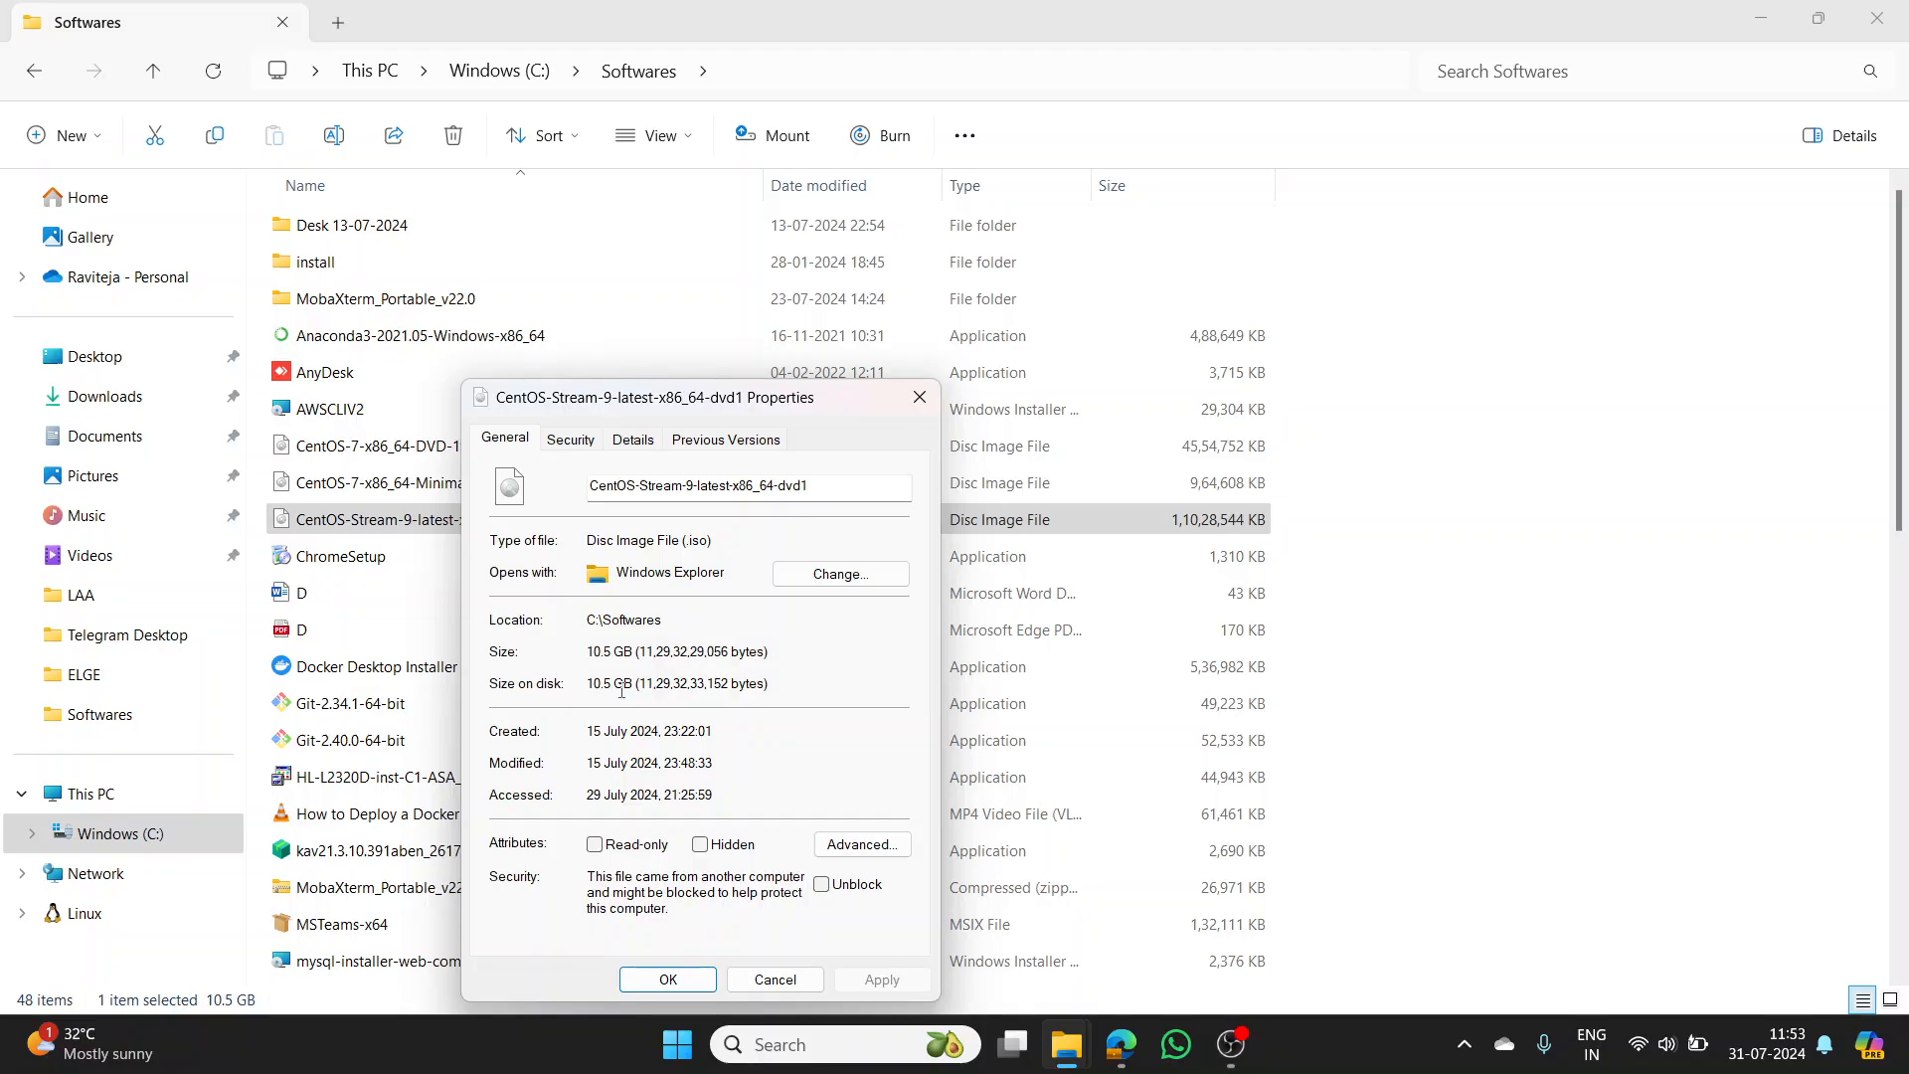
left_click_drag(588, 654, 635, 654)
left_click(906, 403)
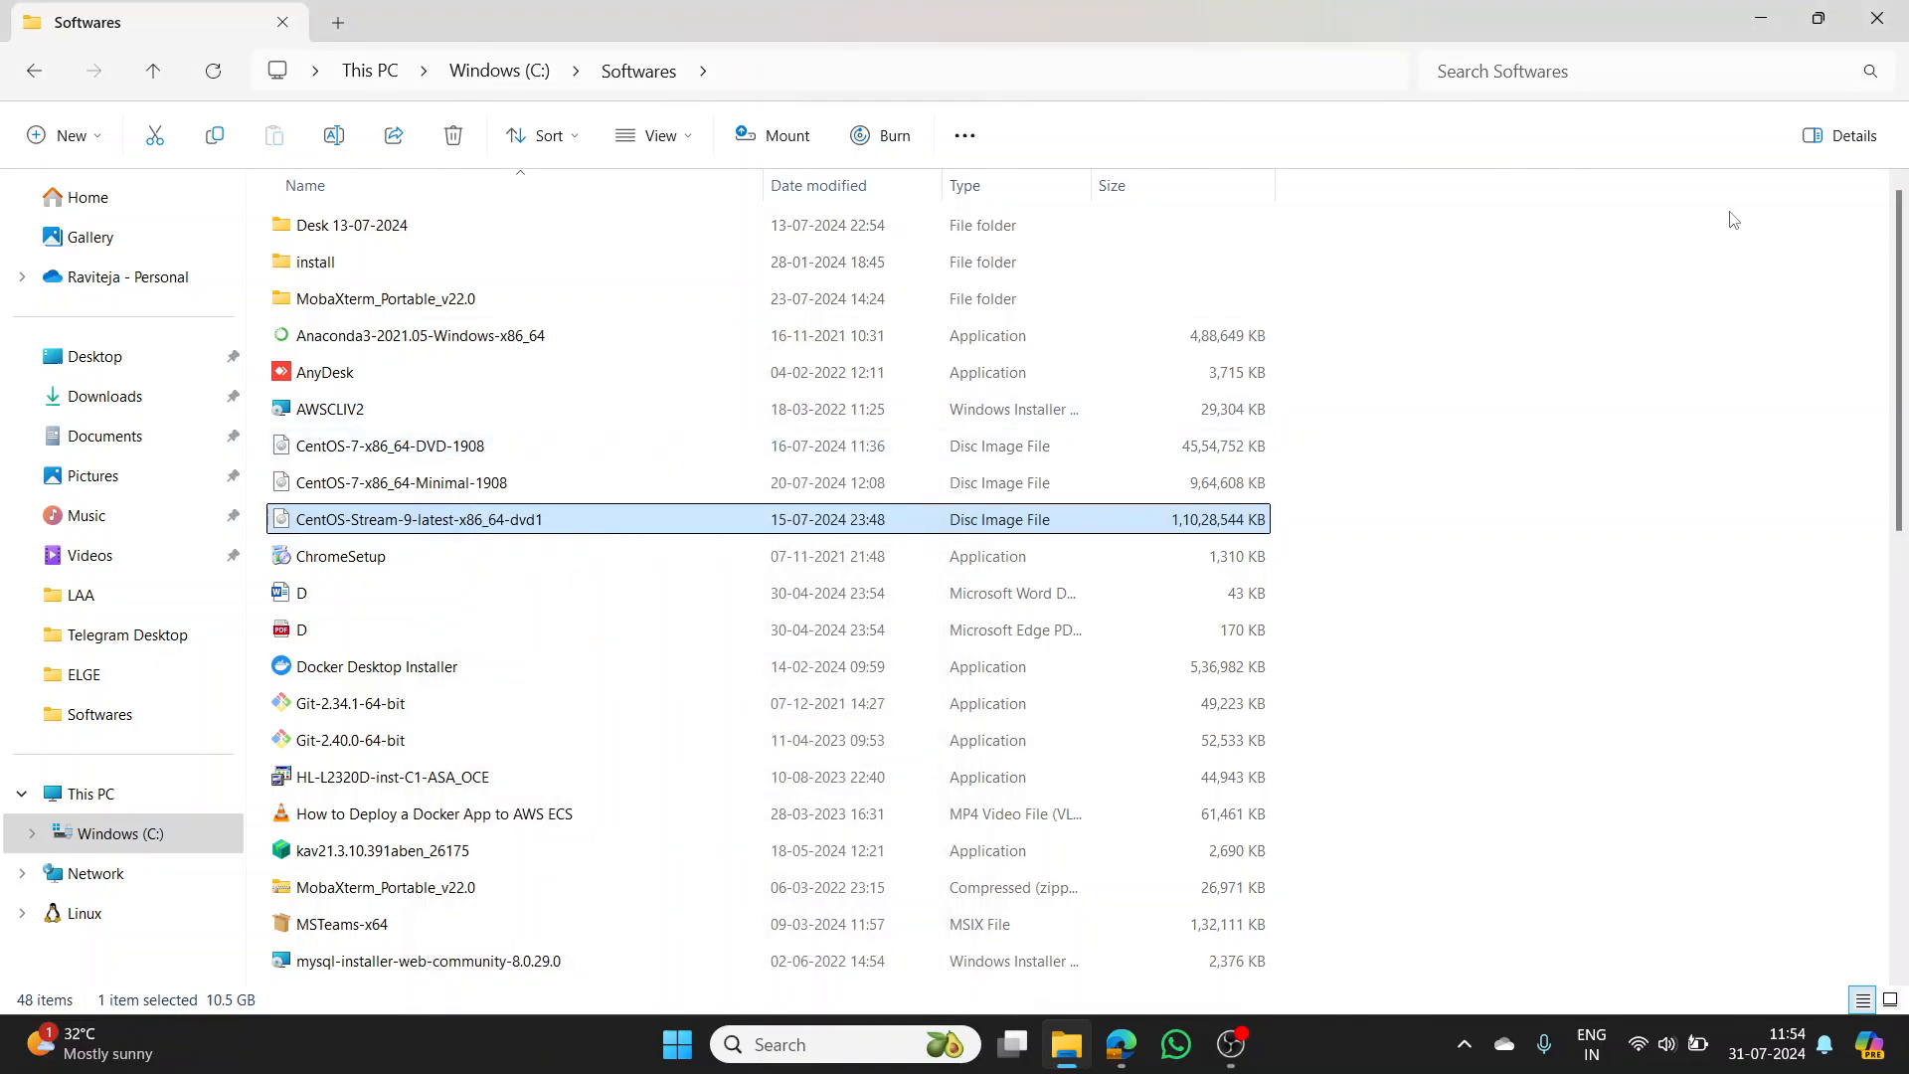
- Confirm the rhel-9.4-x86_64-boot image in Downloads is 991 MB, then minimize File Explorer
left_click(1762, 20)
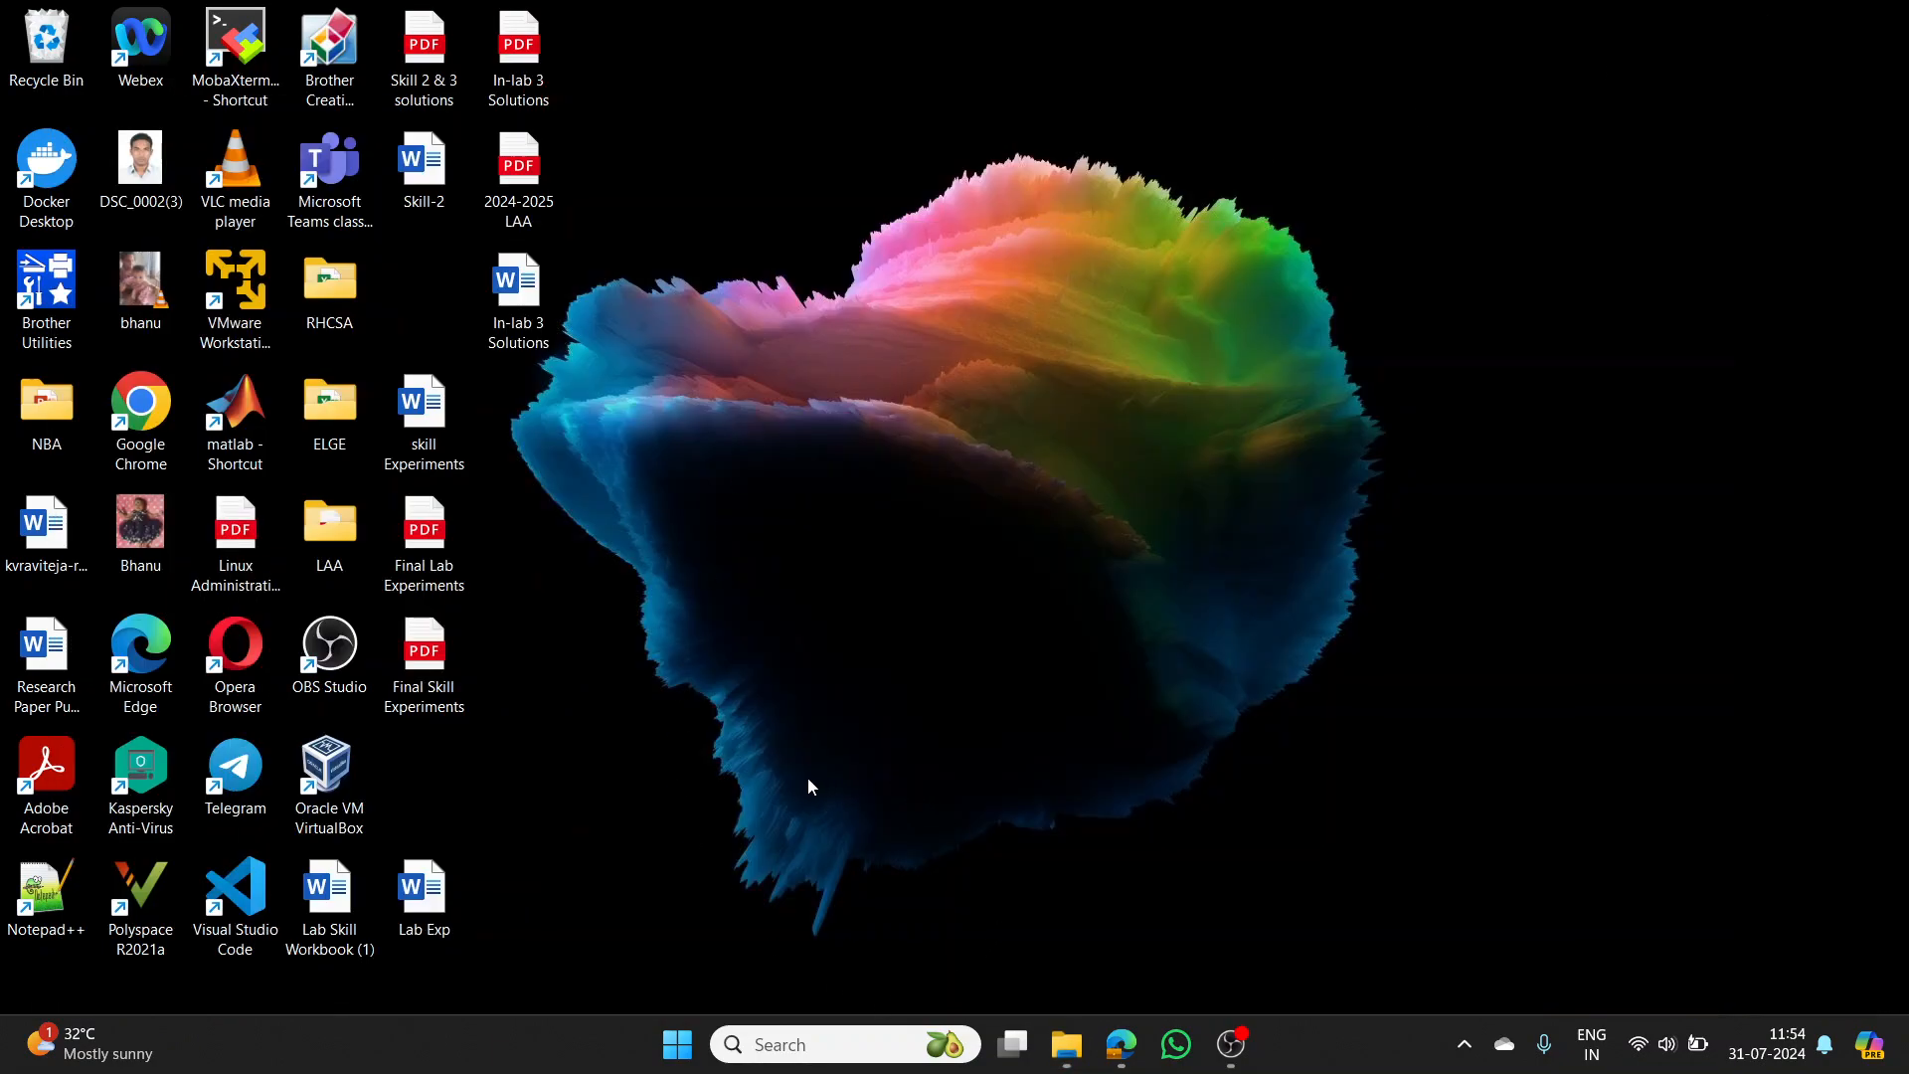
left_click(1066, 1046)
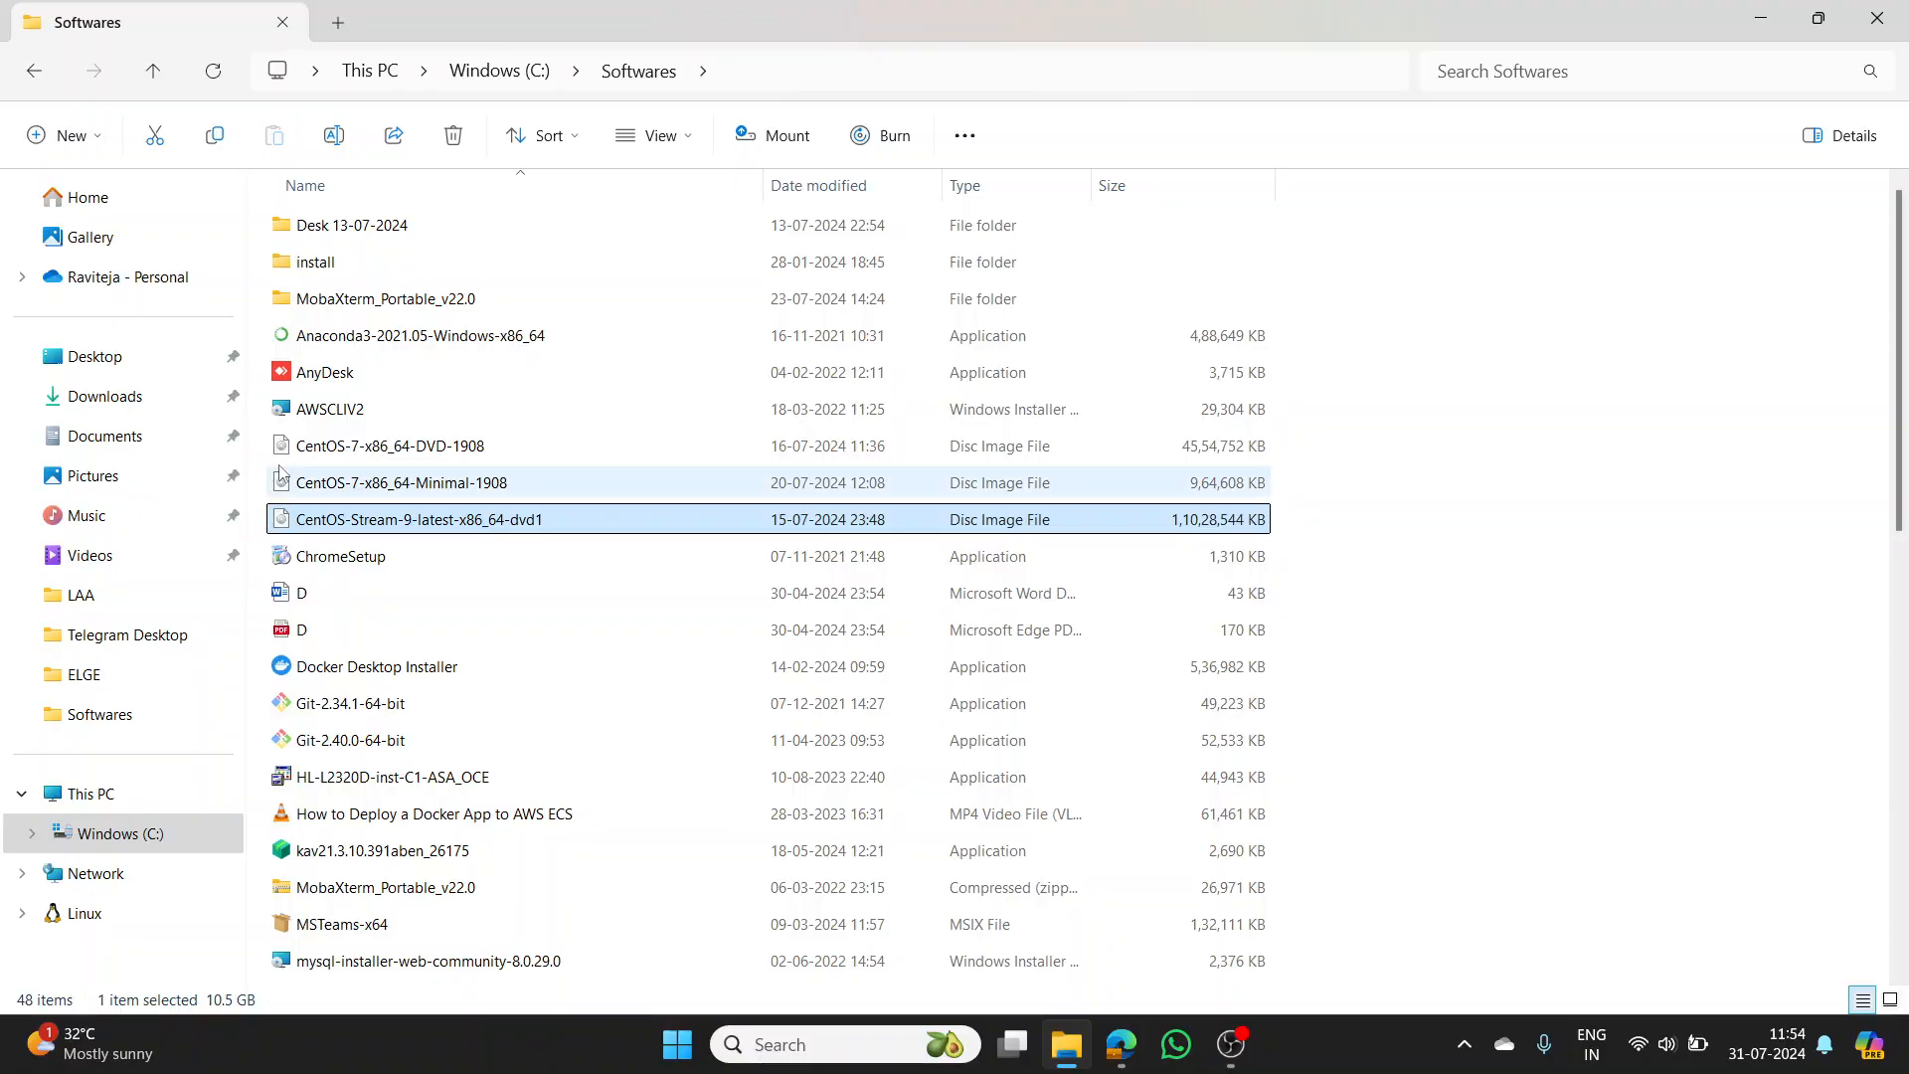
left_click(116, 399)
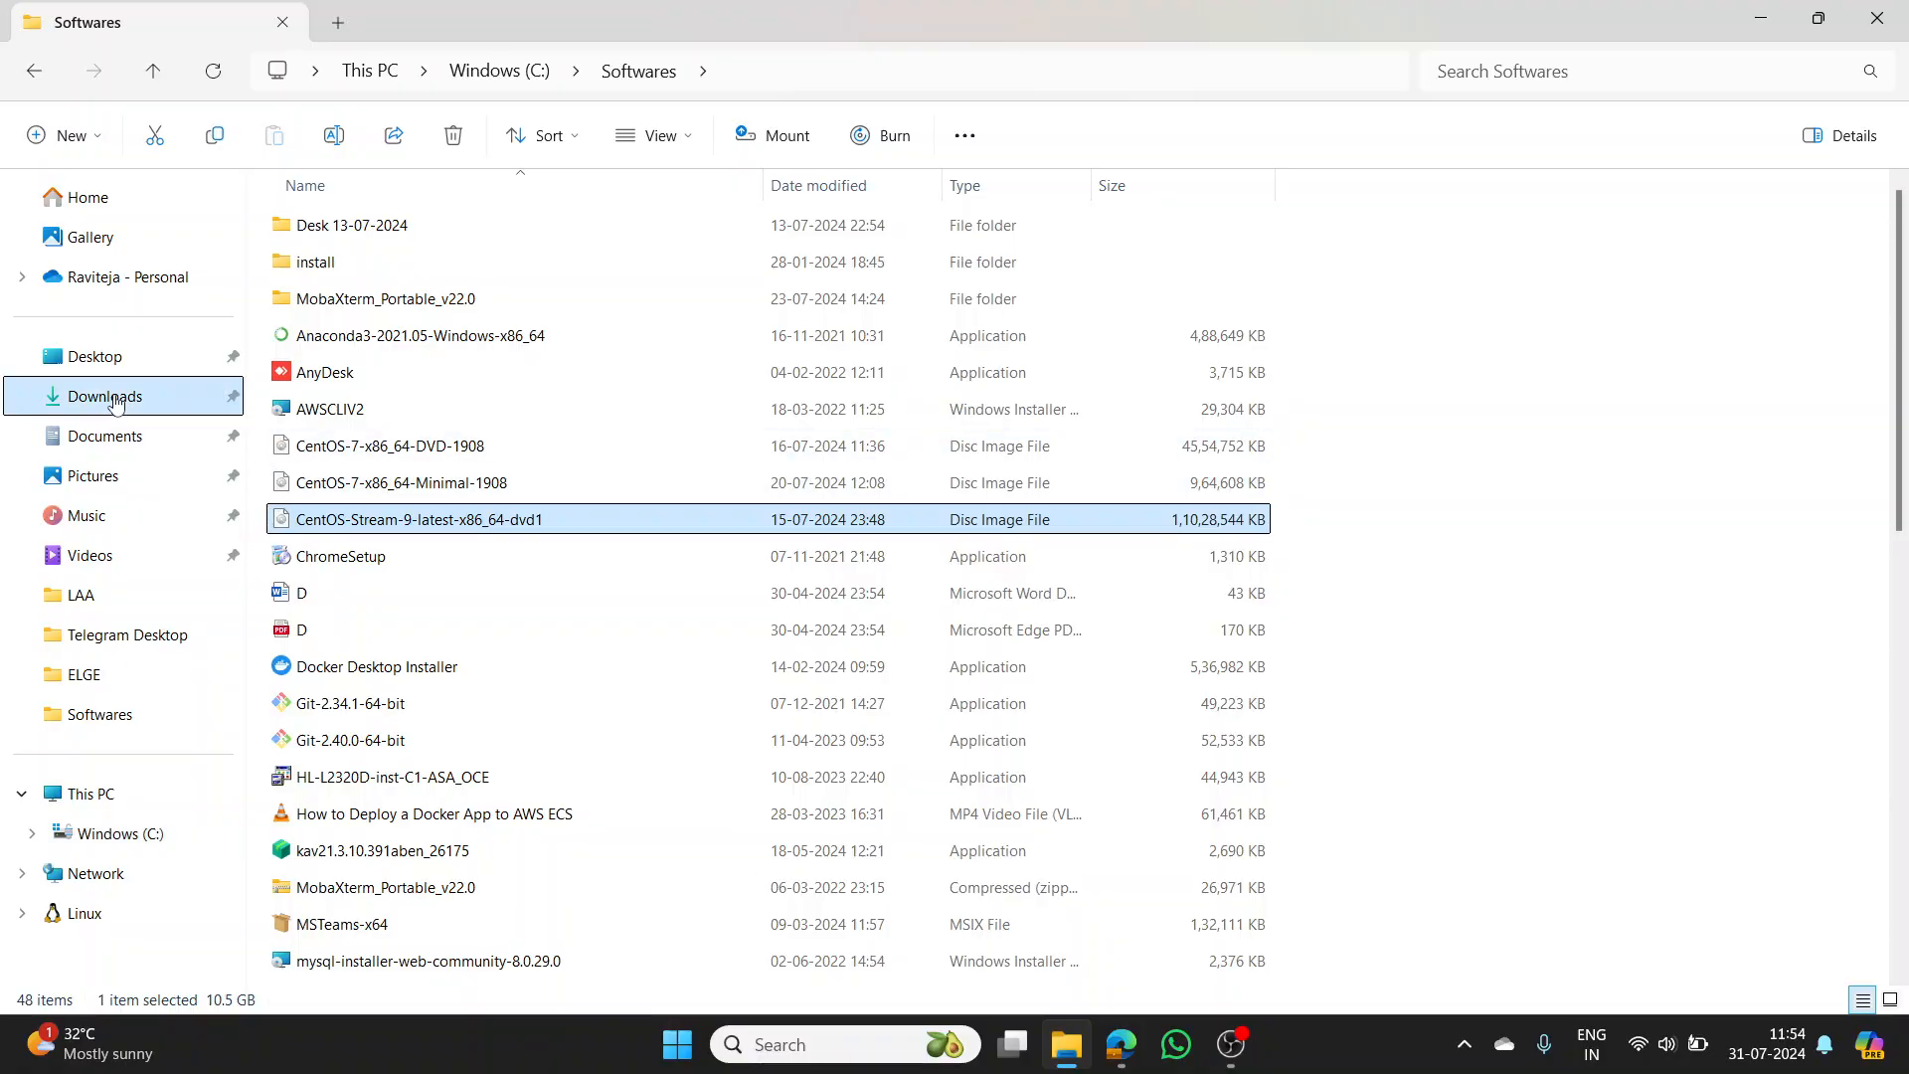
left_click(396, 257)
right_click(396, 257)
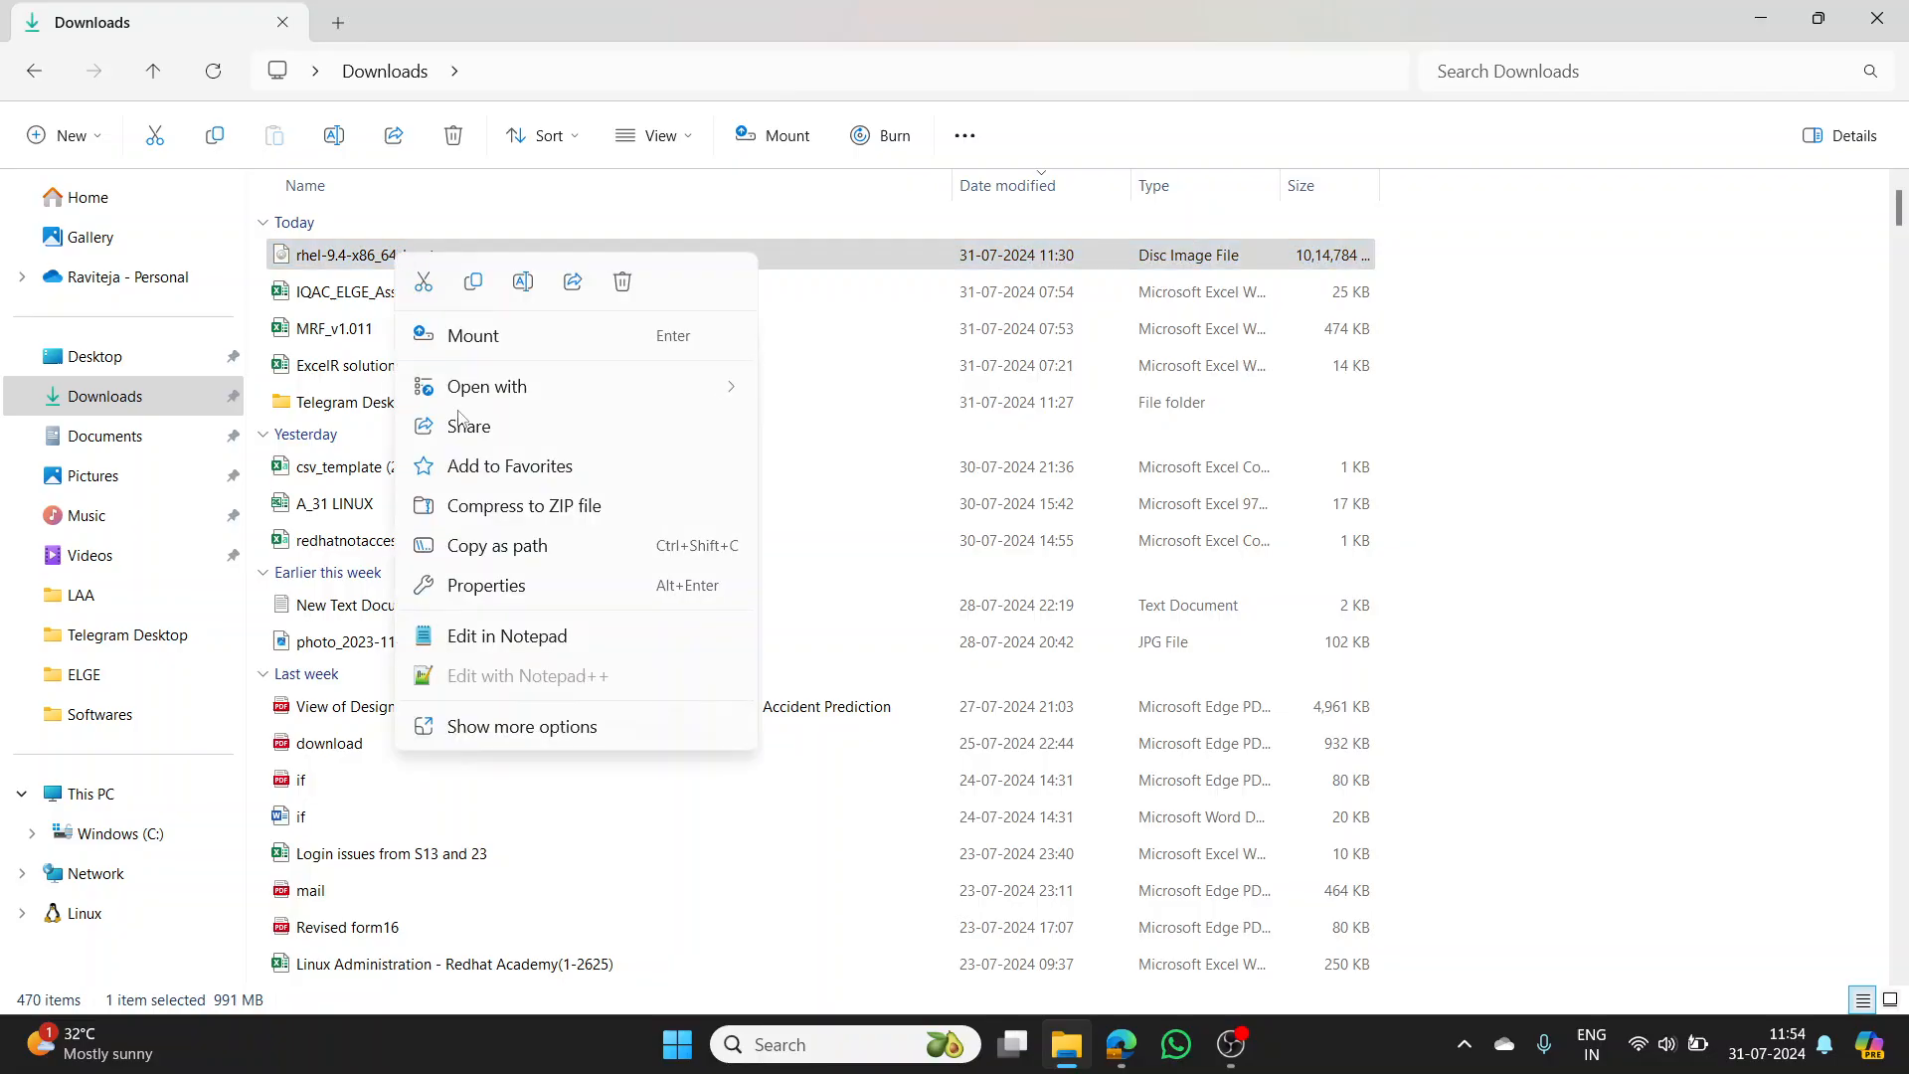
left_click(489, 586)
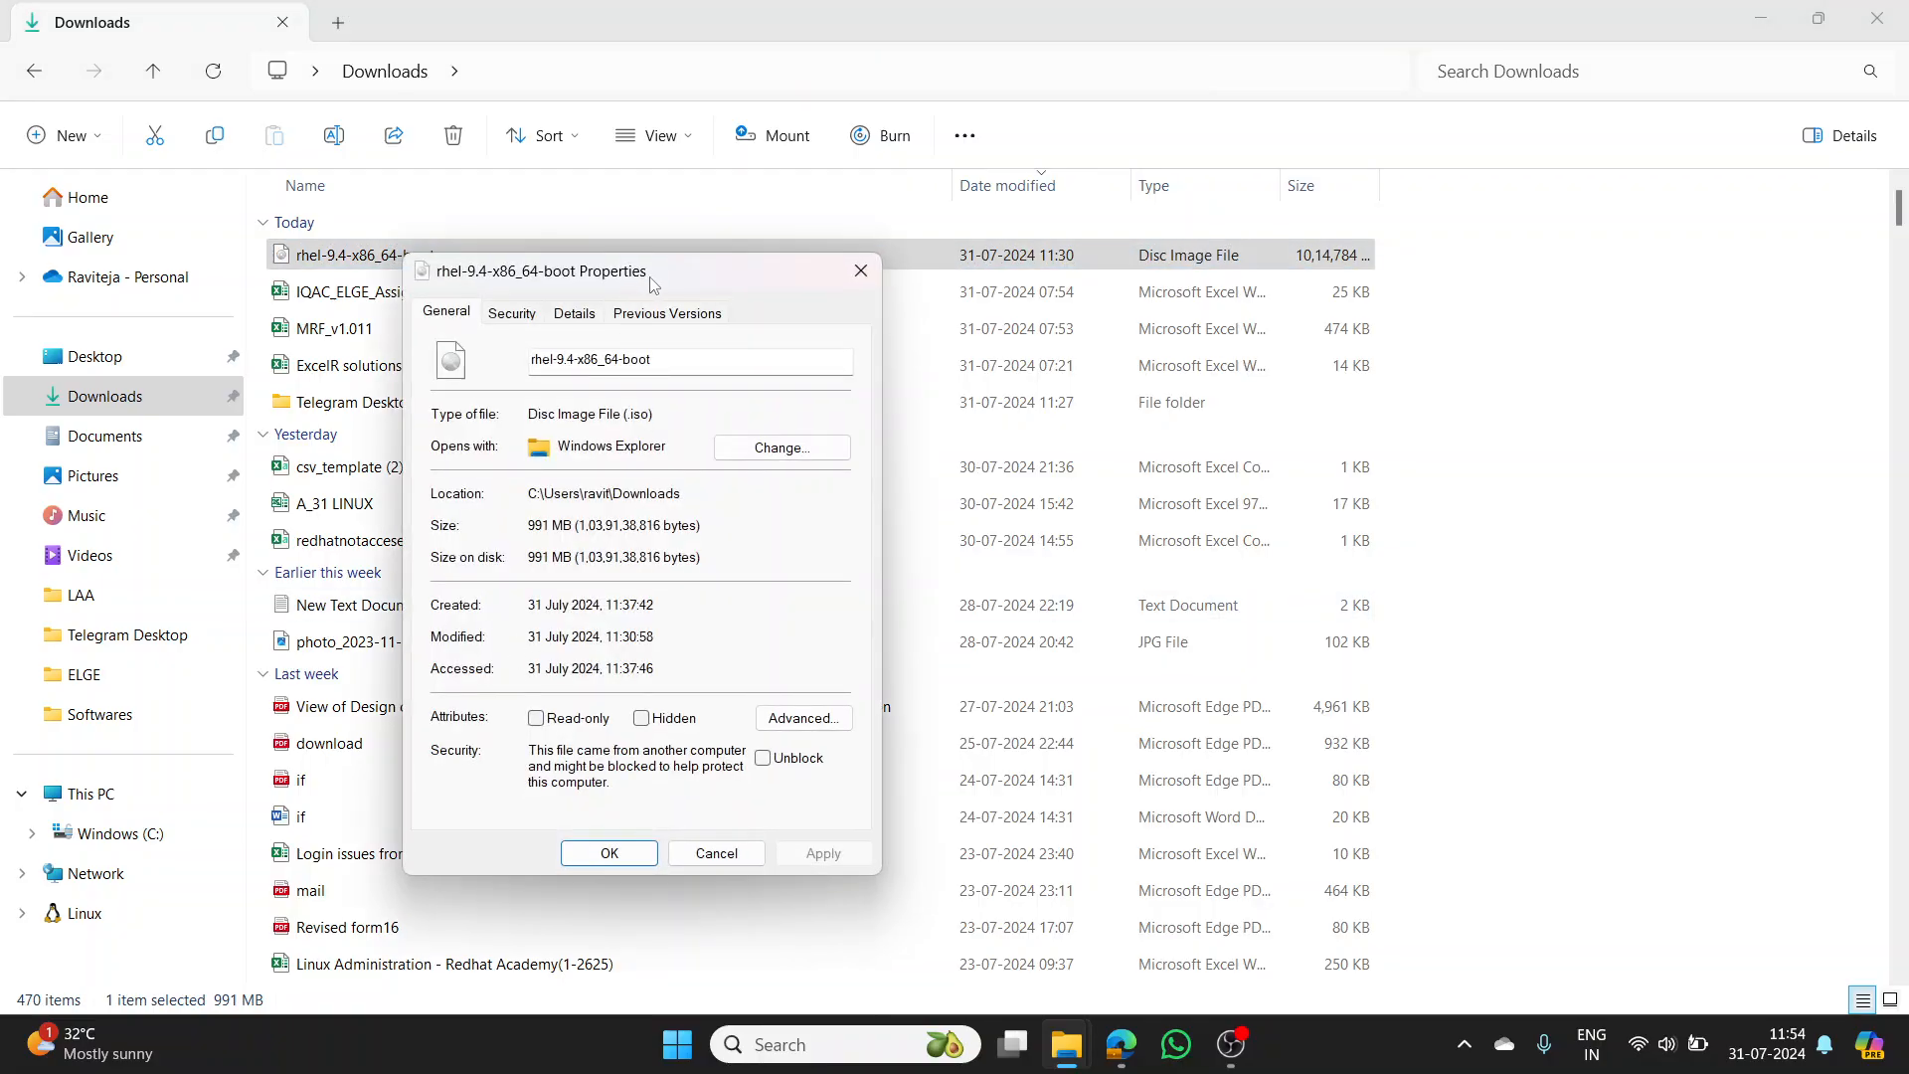
left_click_drag(653, 273, 940, 118)
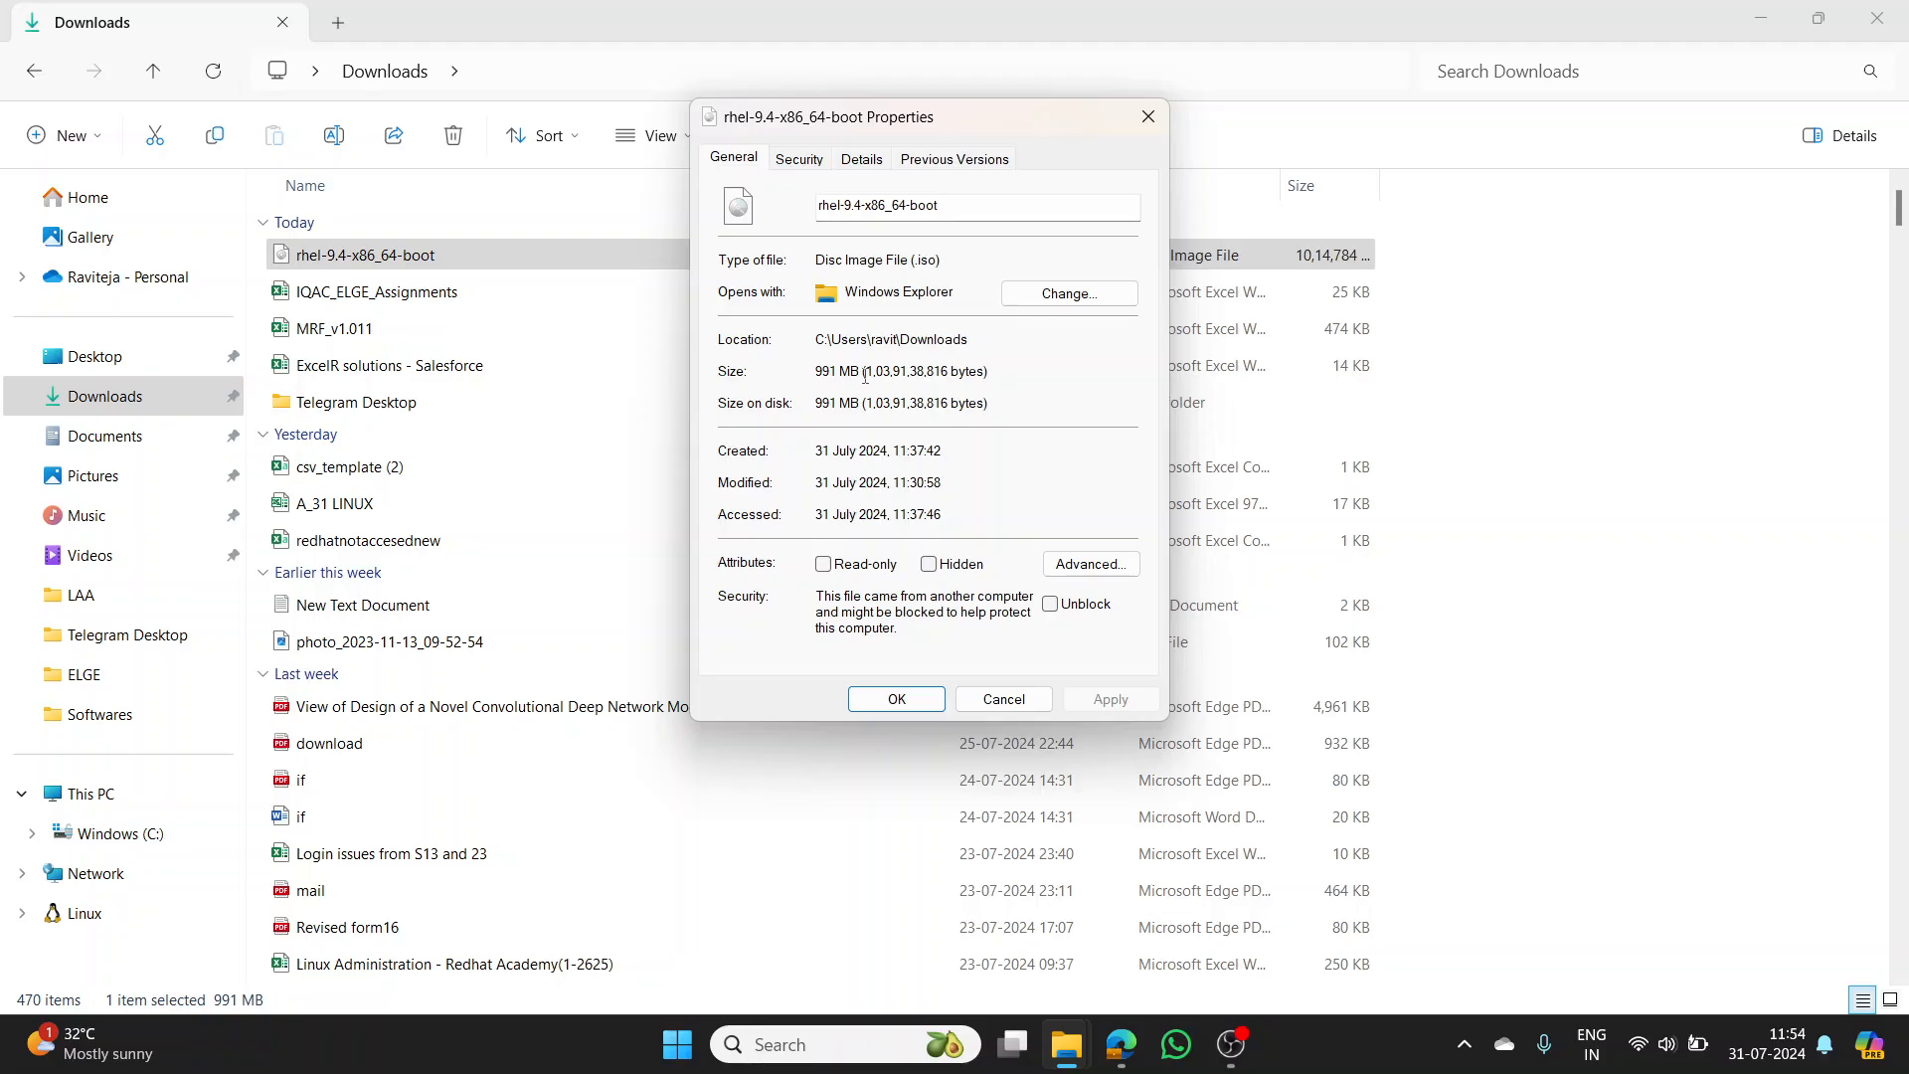
left_click_drag(862, 375, 815, 374)
left_click(875, 453)
left_click(1150, 115)
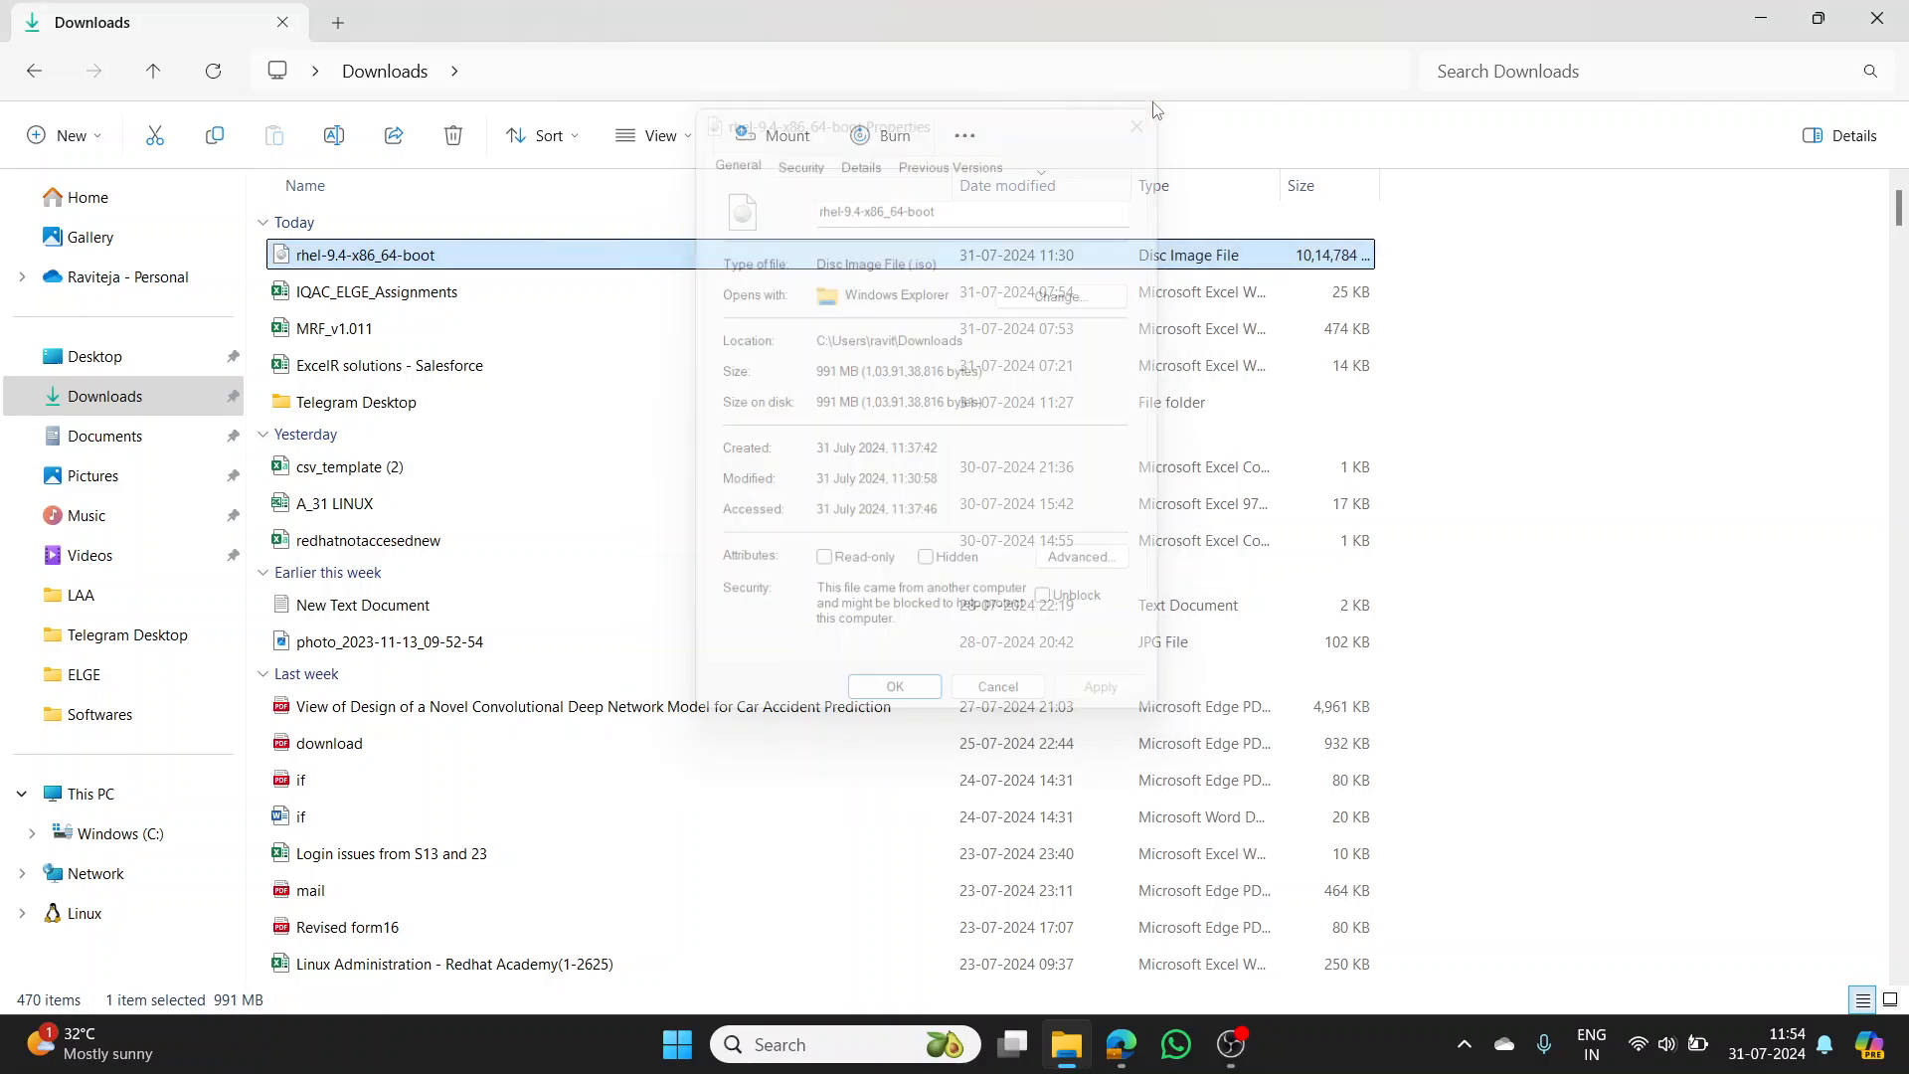
left_click(1758, 19)
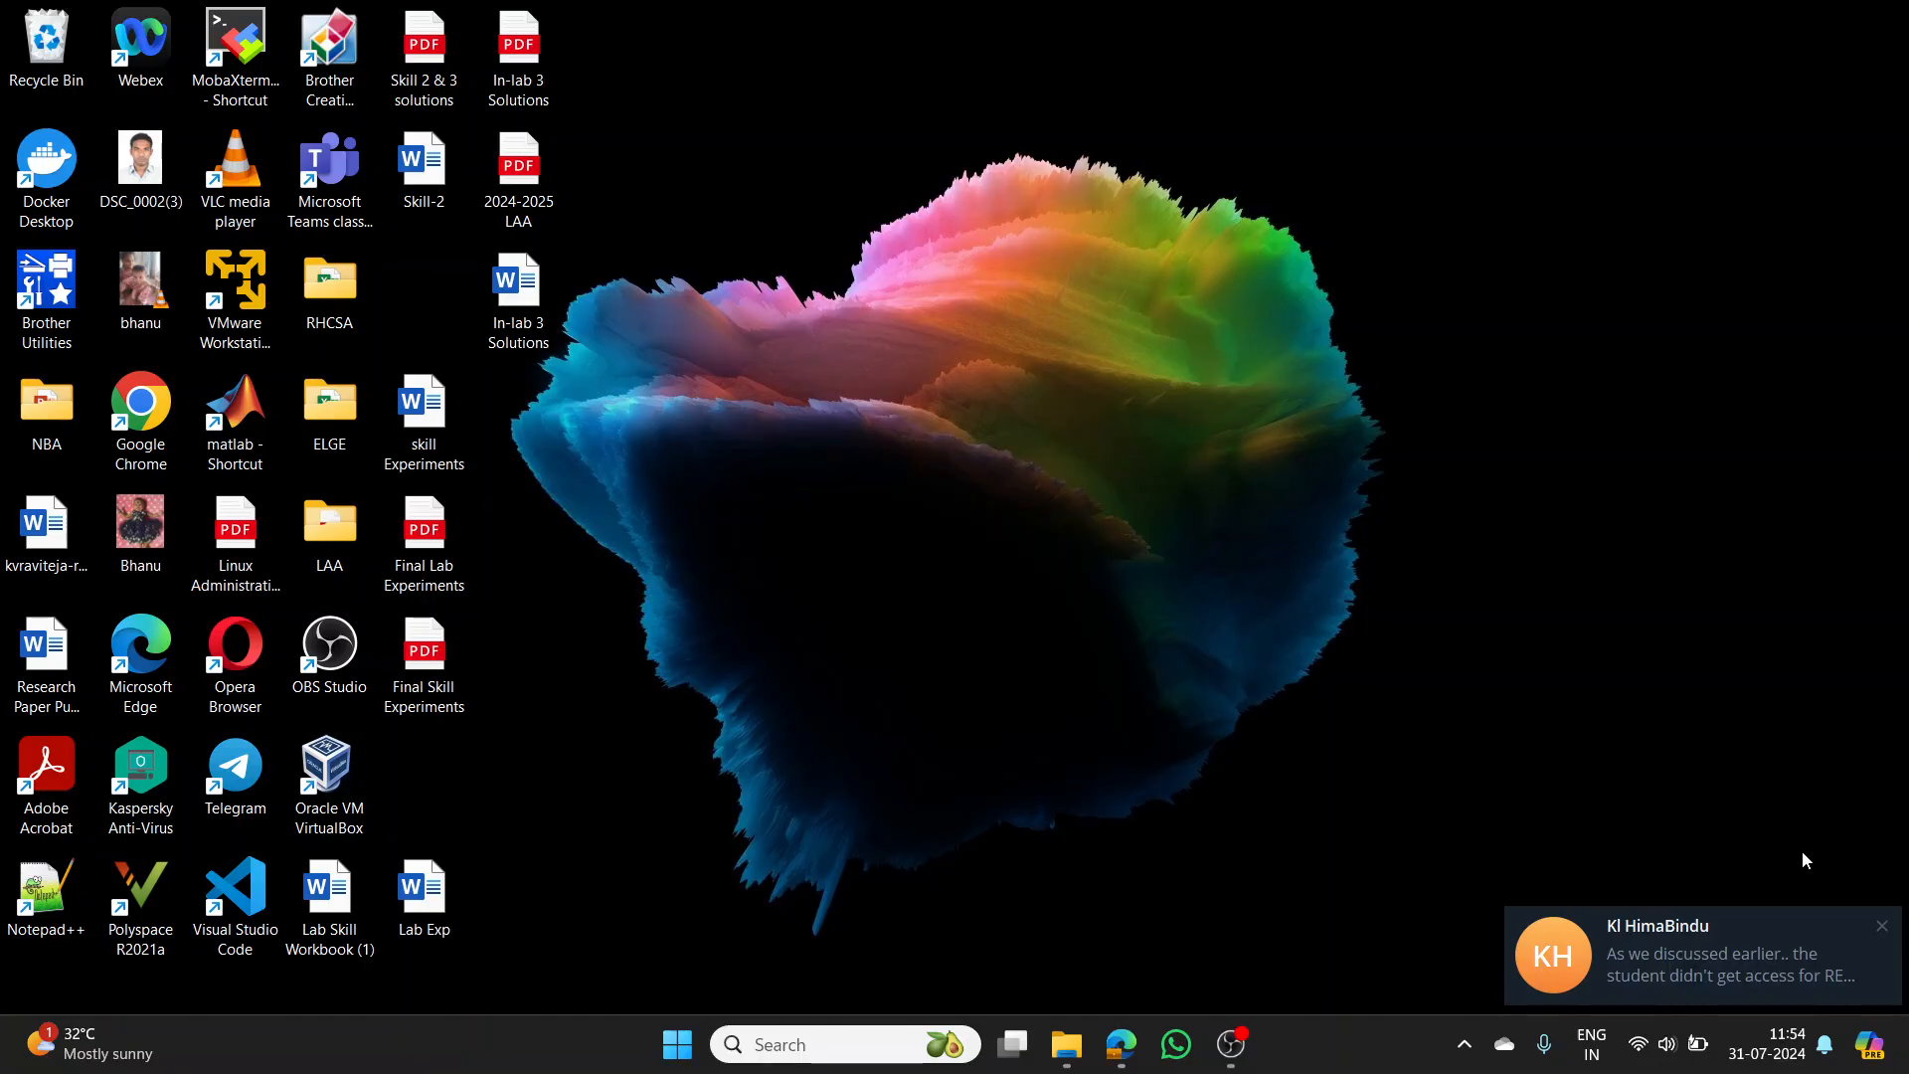
- Dismiss the Teams notification and launch Oracle VM VirtualBox from its desktop shortcut
left_click(1883, 926)
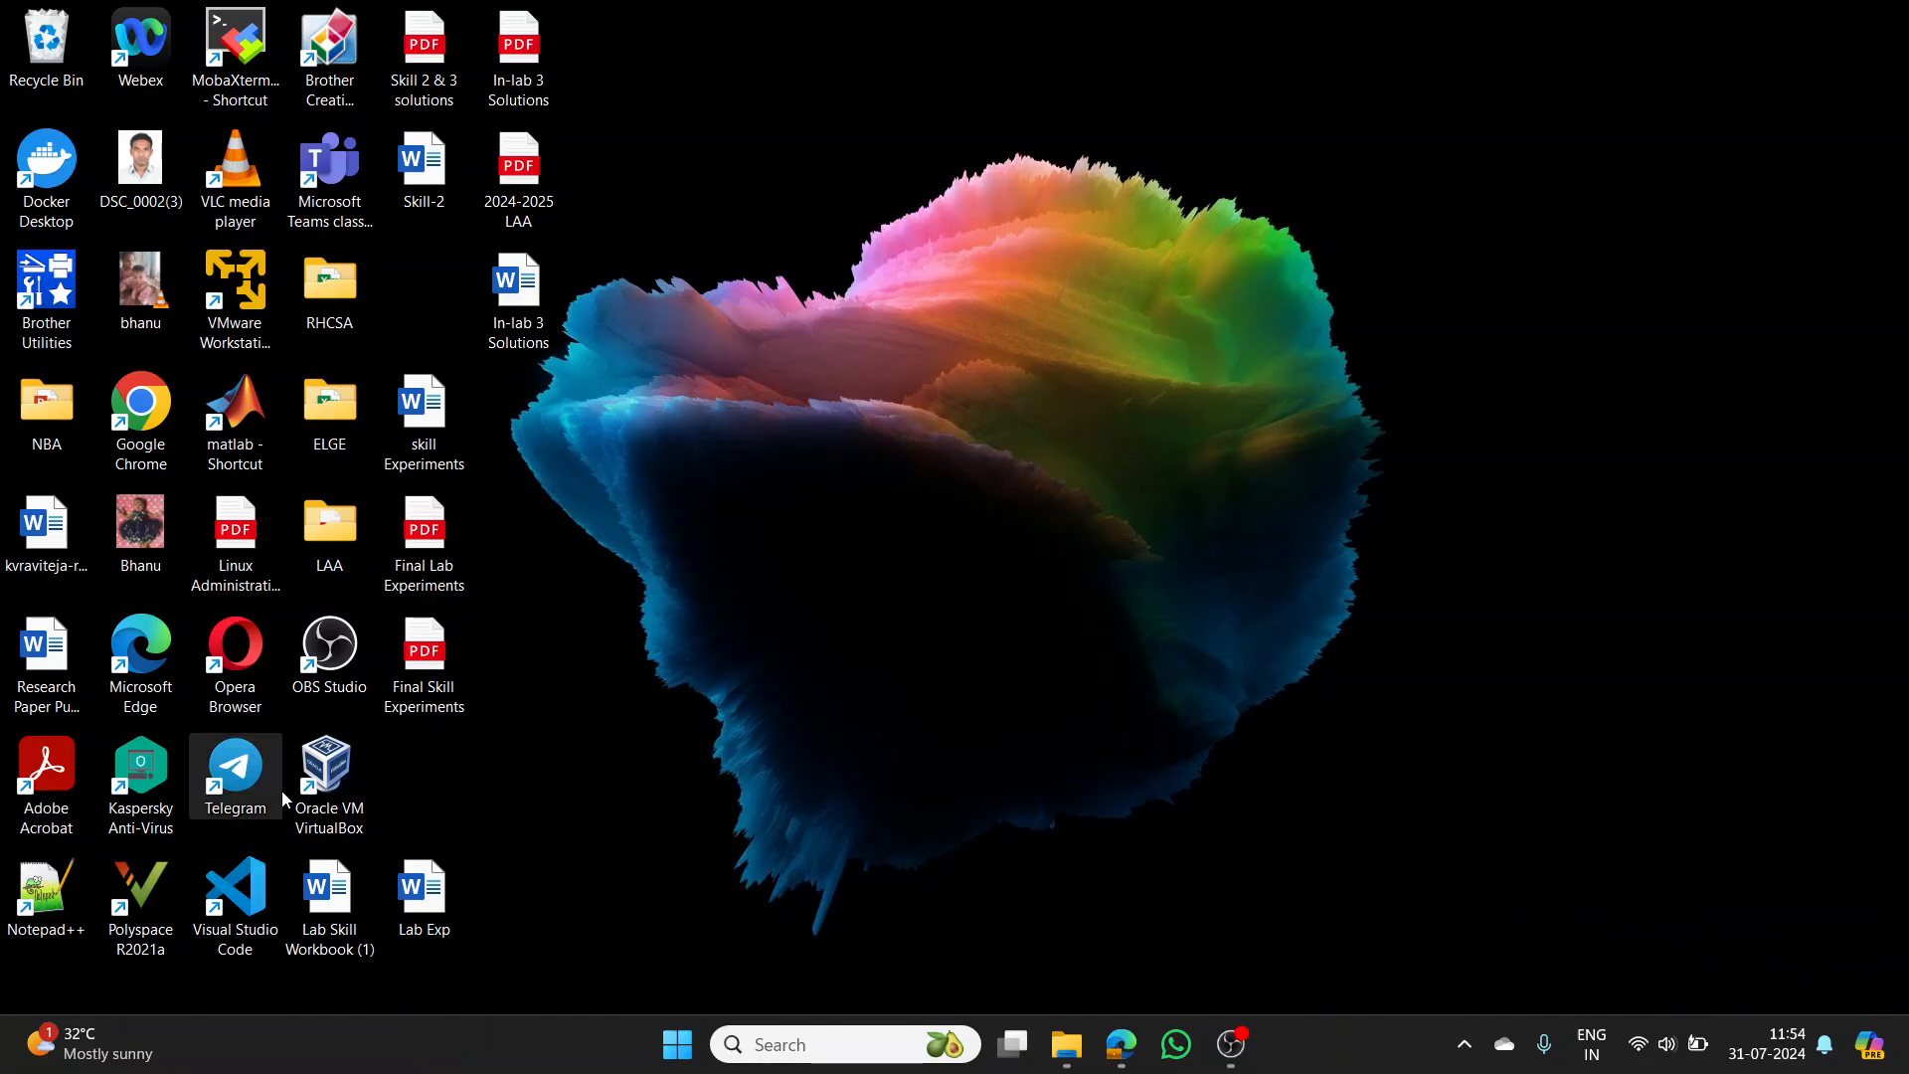
double_click(335, 777)
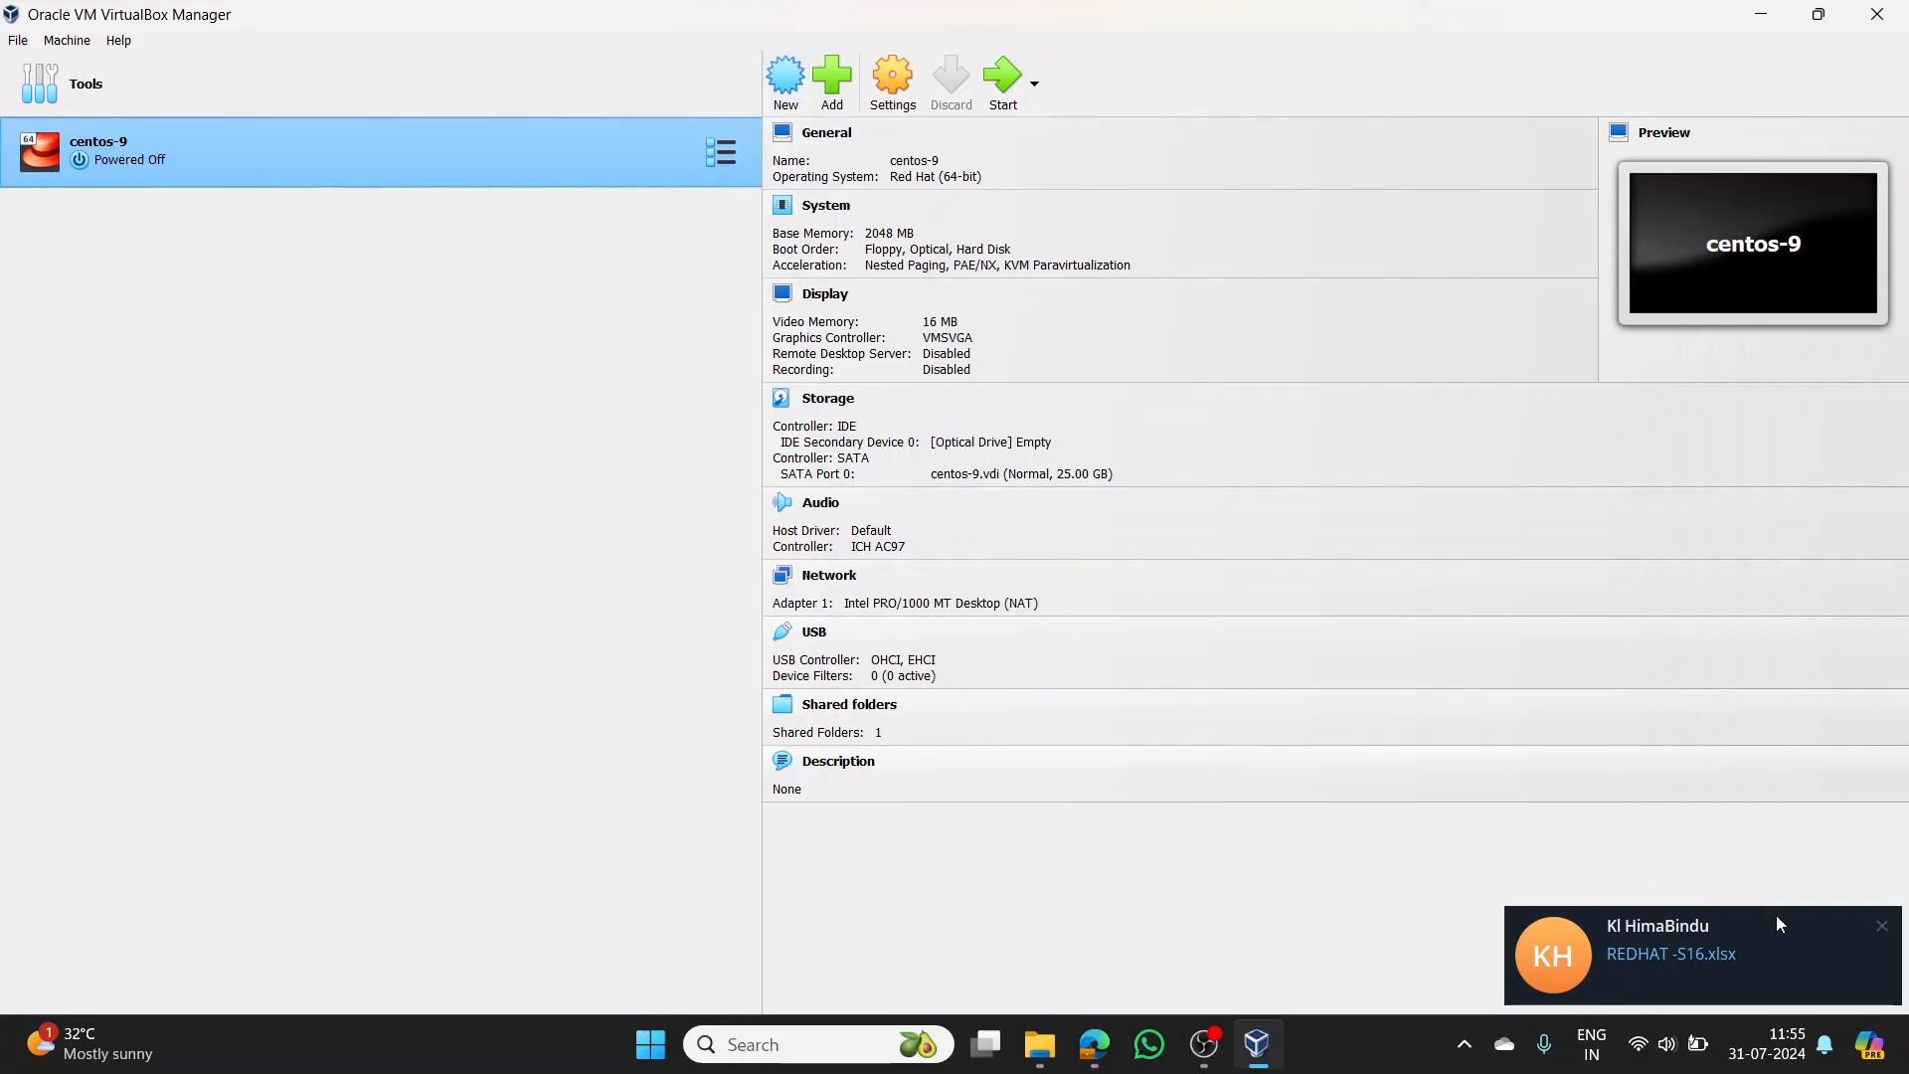
- Set up a new machine named RHEL-9 with default 2048 MB memory, 1 CPU and 20 GB disk
left_click(787, 92)
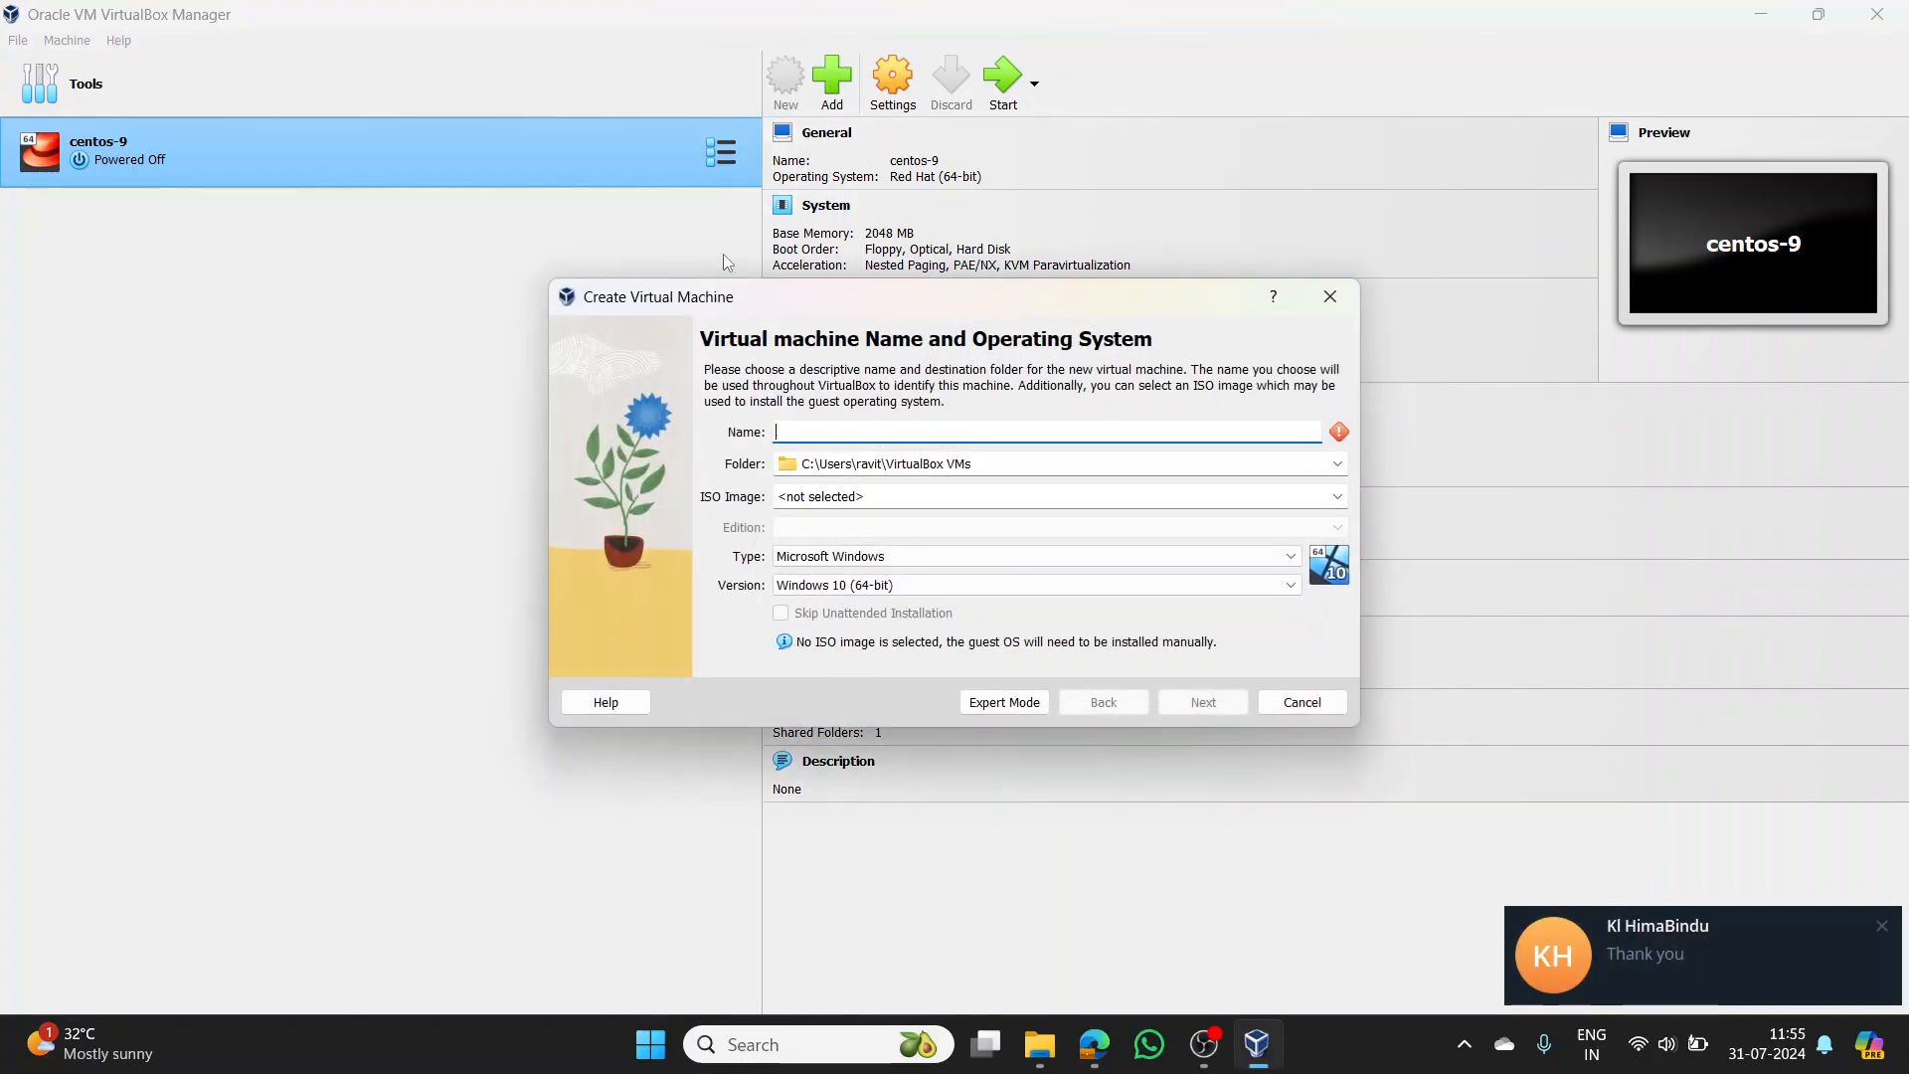
left_click(1882, 927)
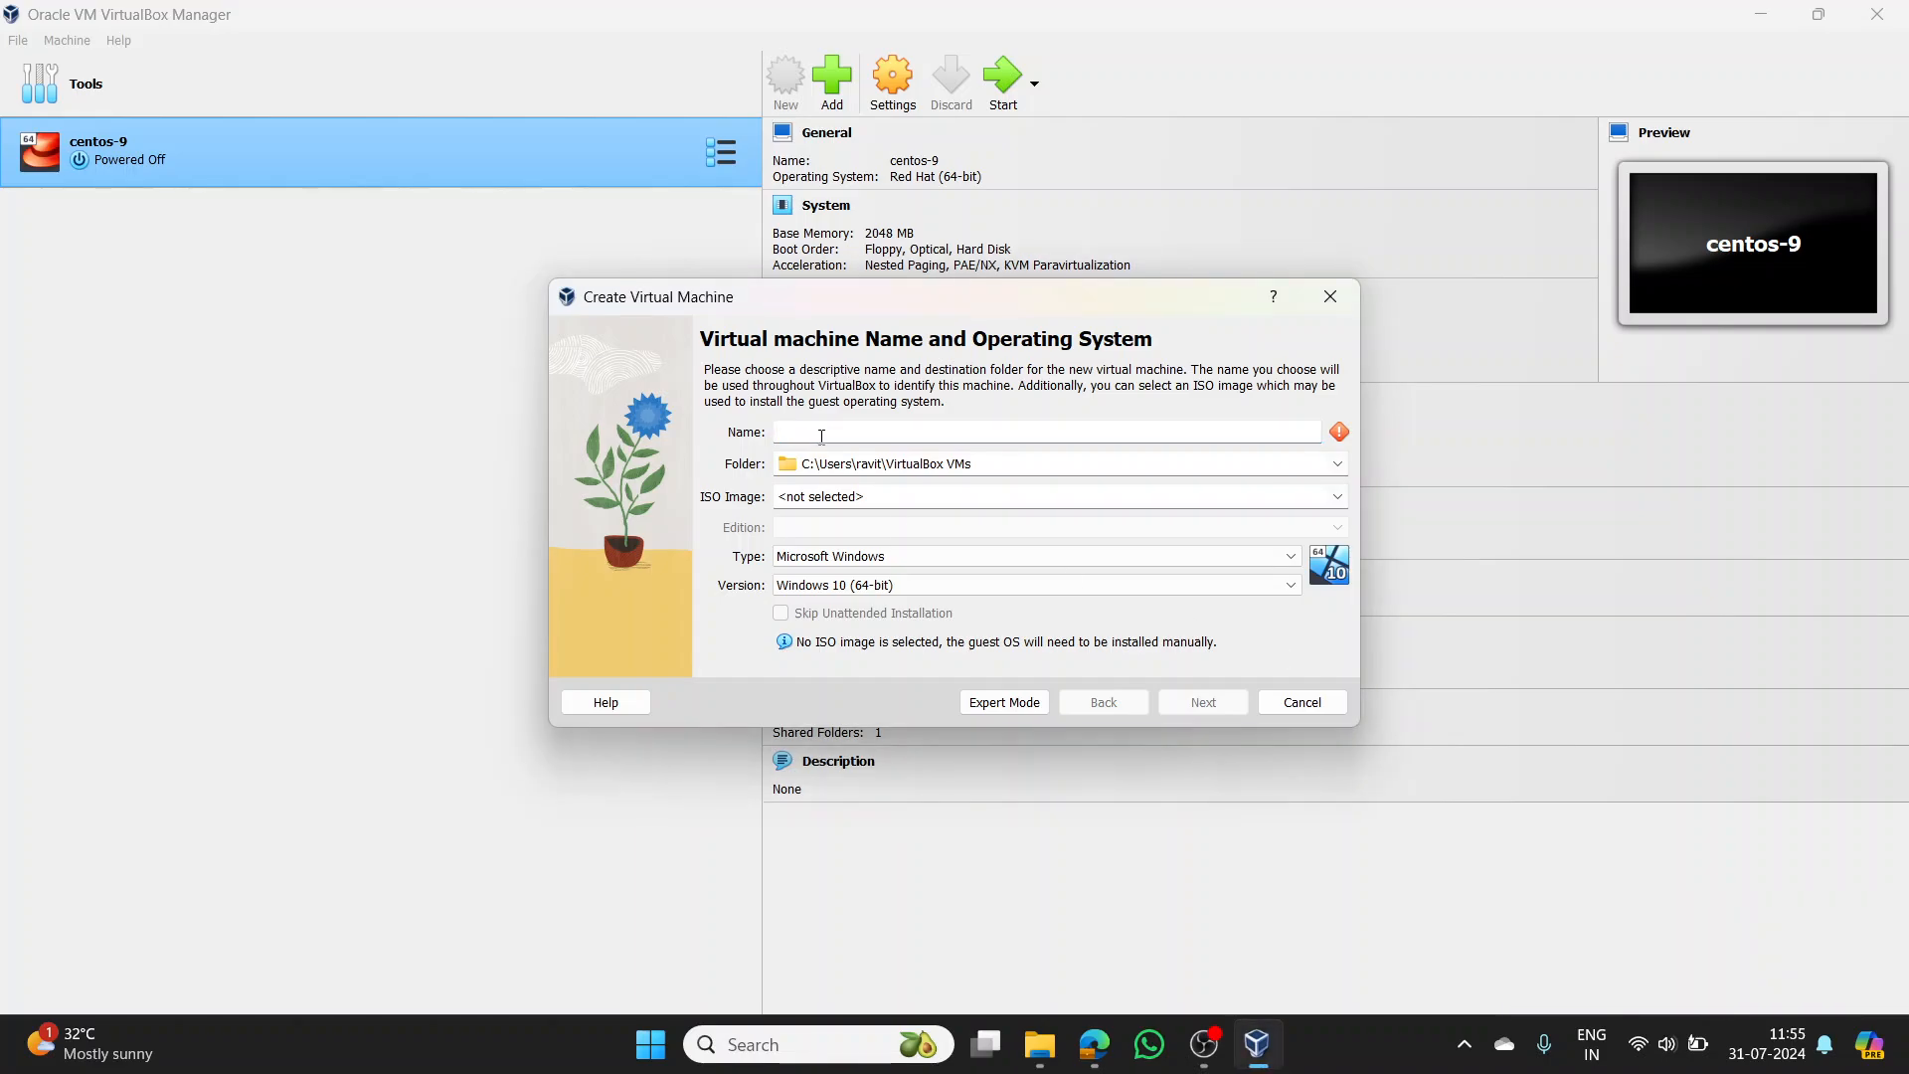
type("RHE")
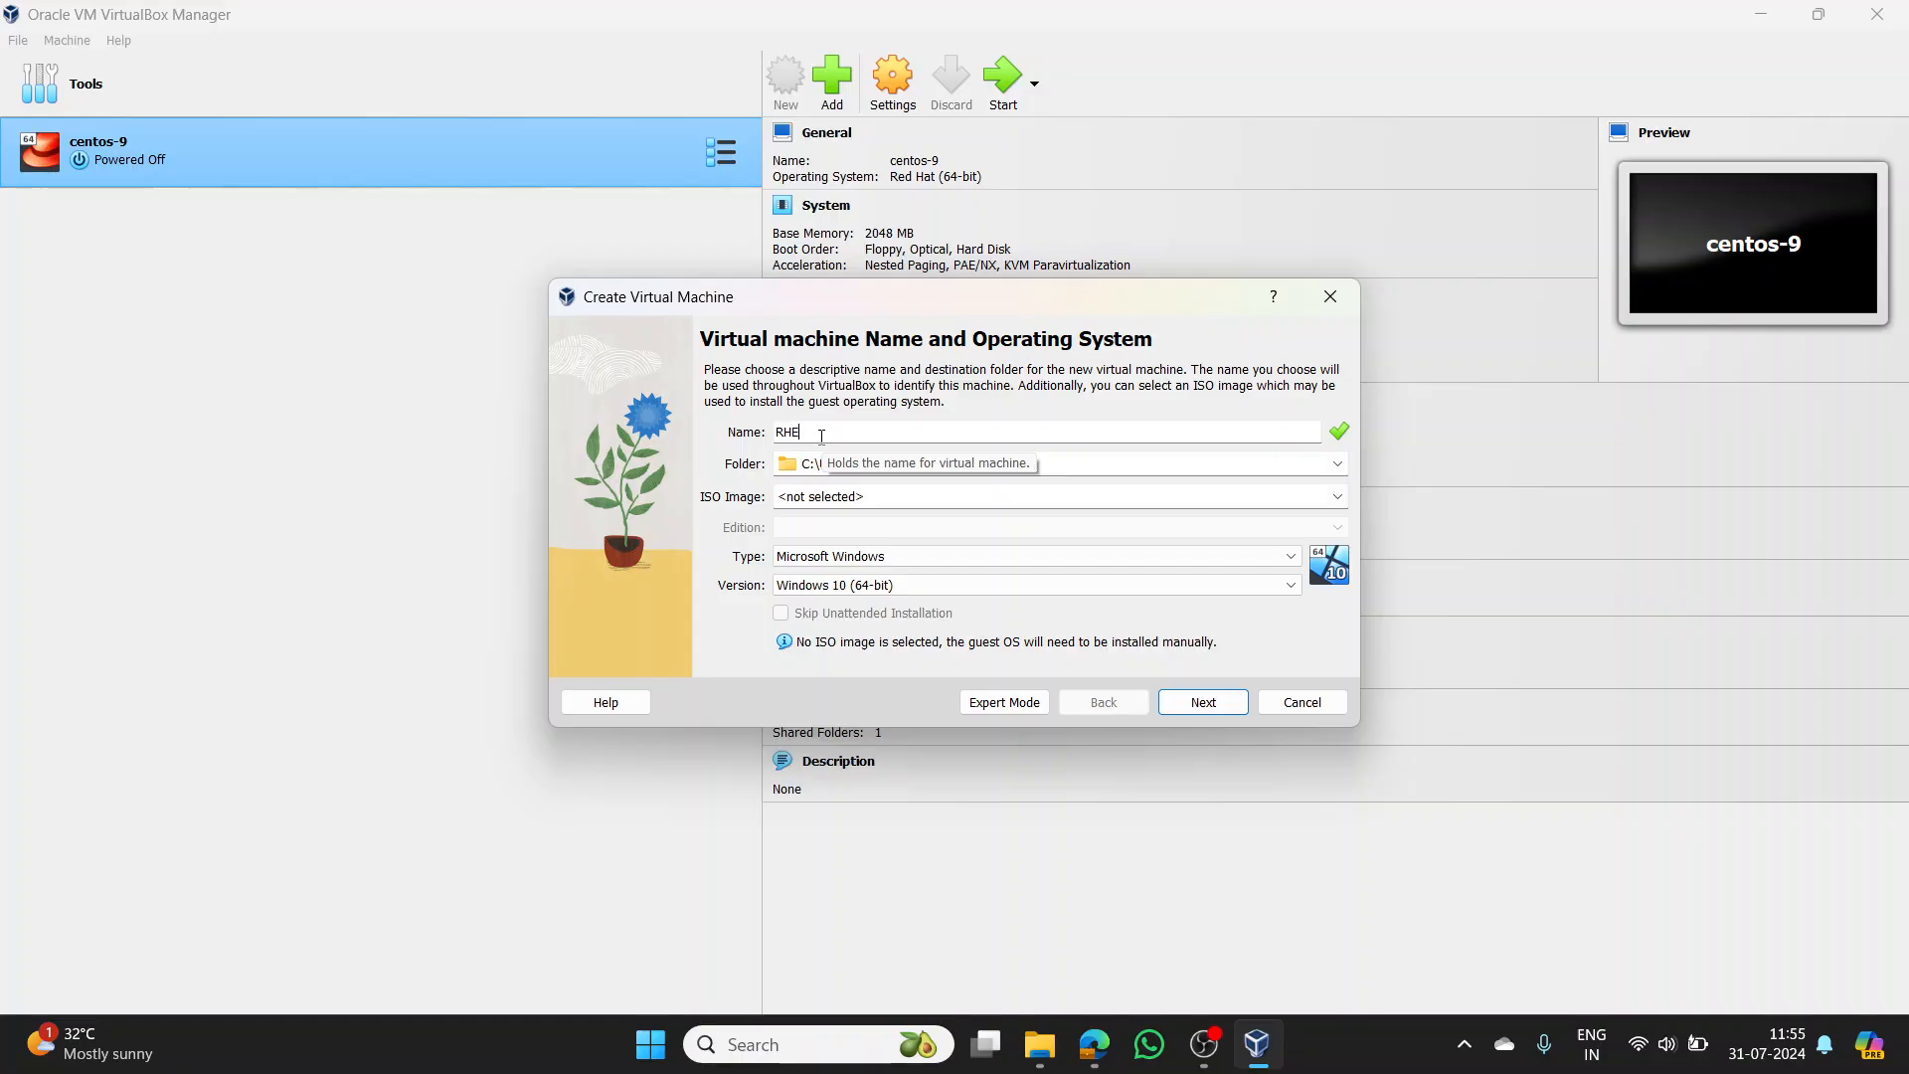
type("L-9")
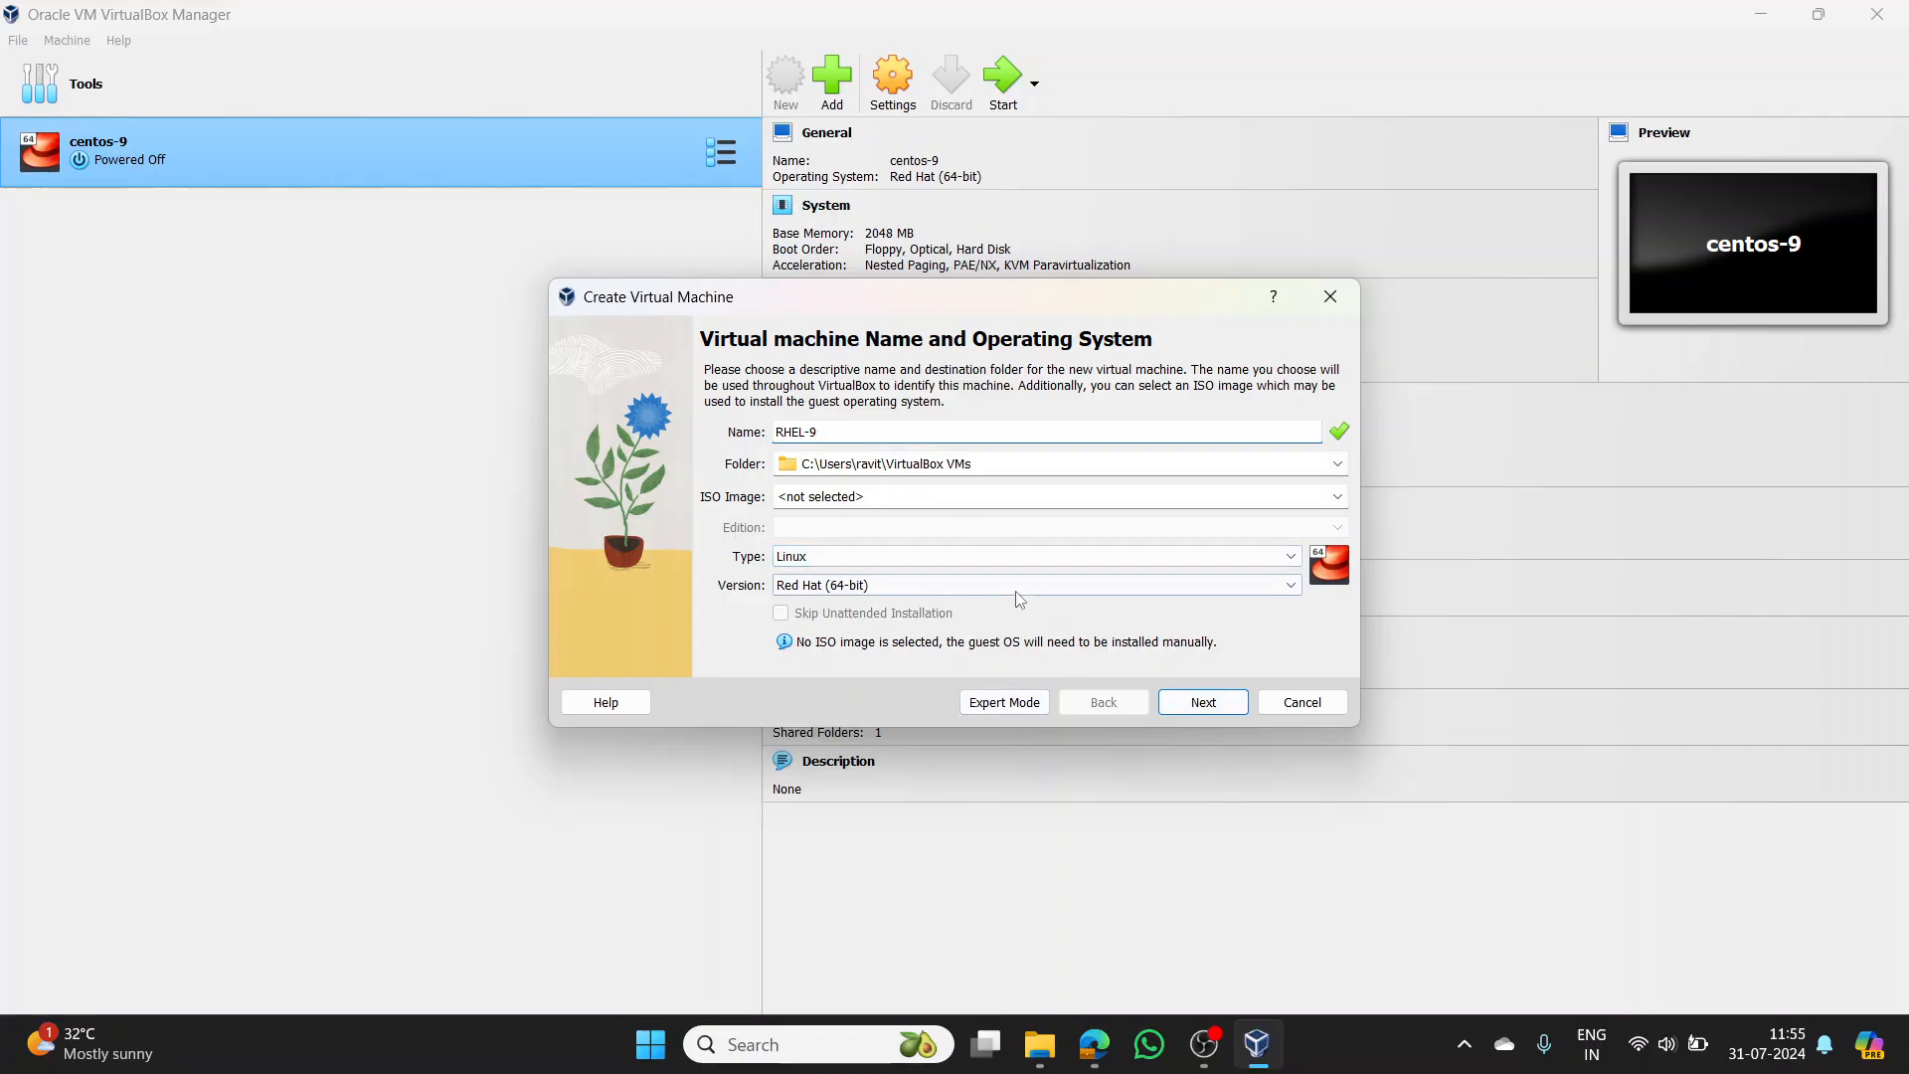
left_click(1202, 708)
left_click(1201, 708)
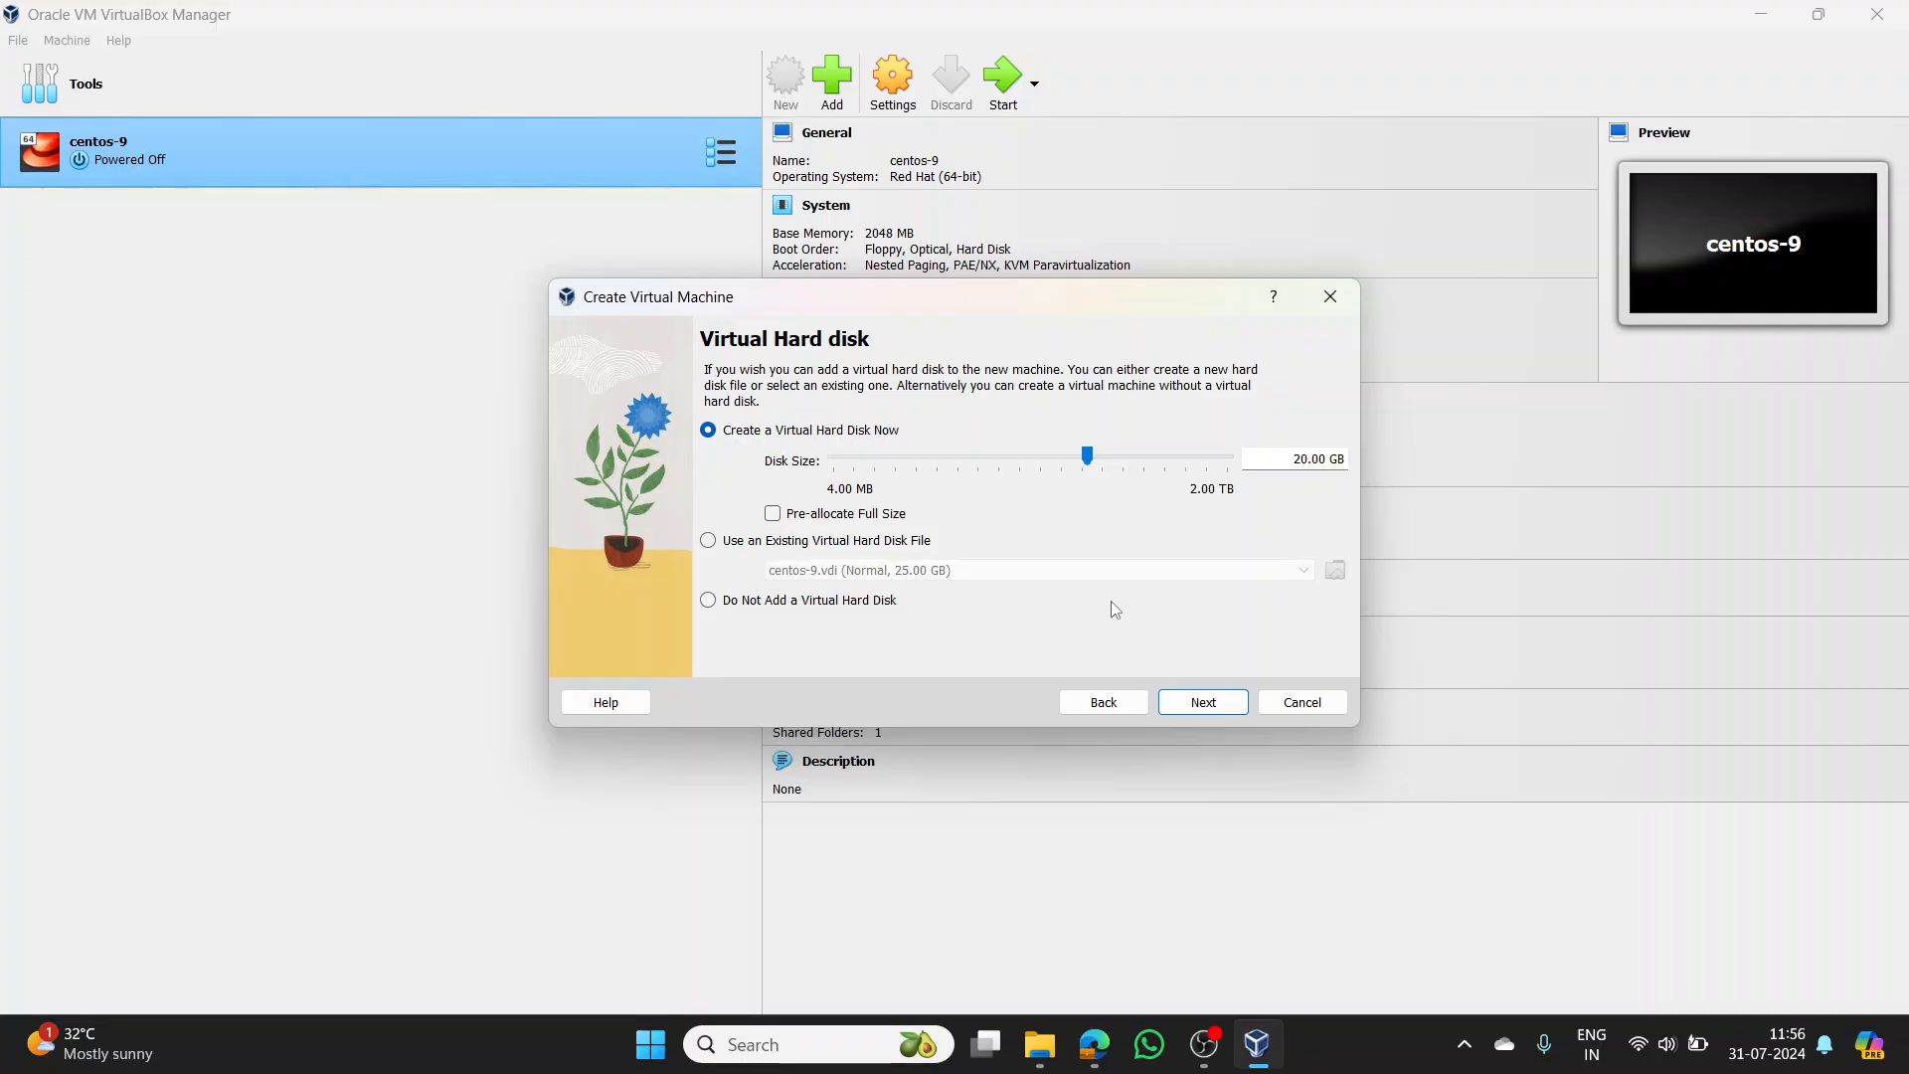
left_click(1213, 710)
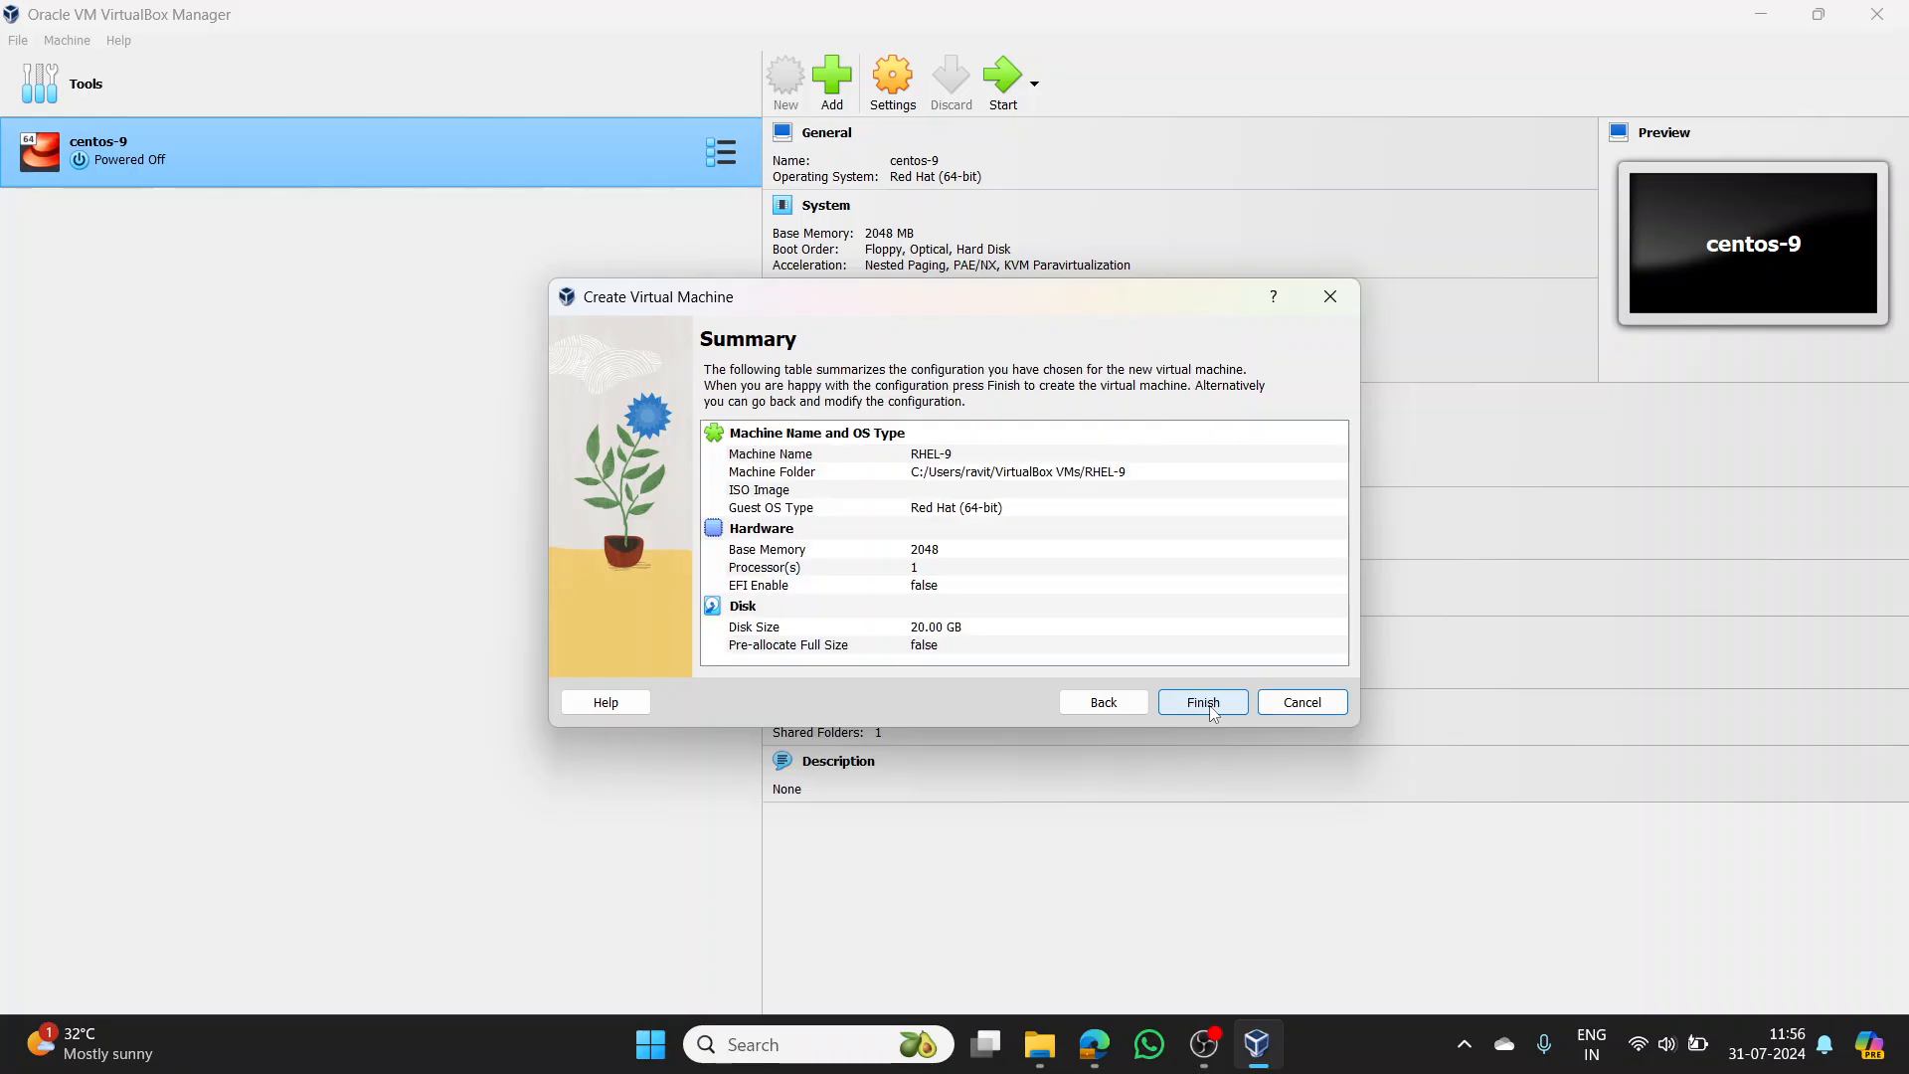
- Finish creating the RHEL-9 machine and start it, which asks for a bootable DVD
left_click(1203, 703)
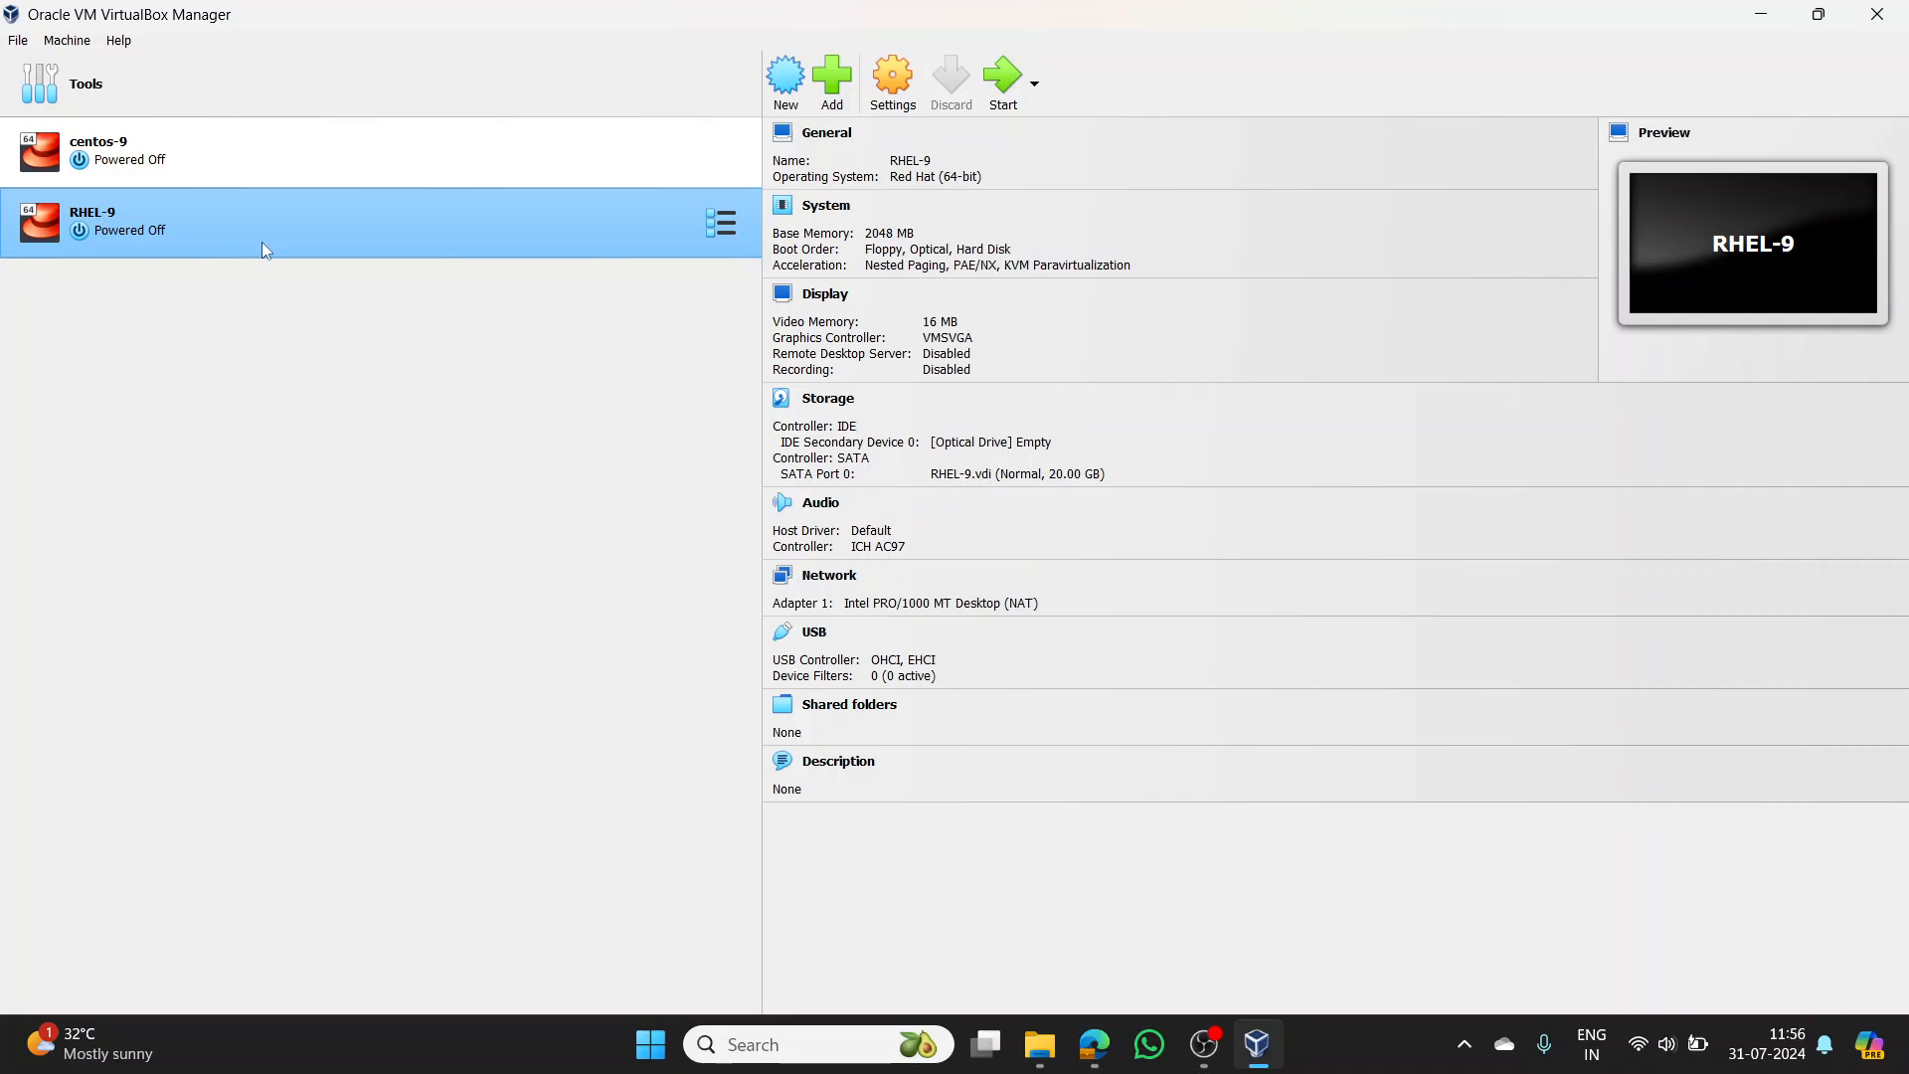
left_click(1002, 80)
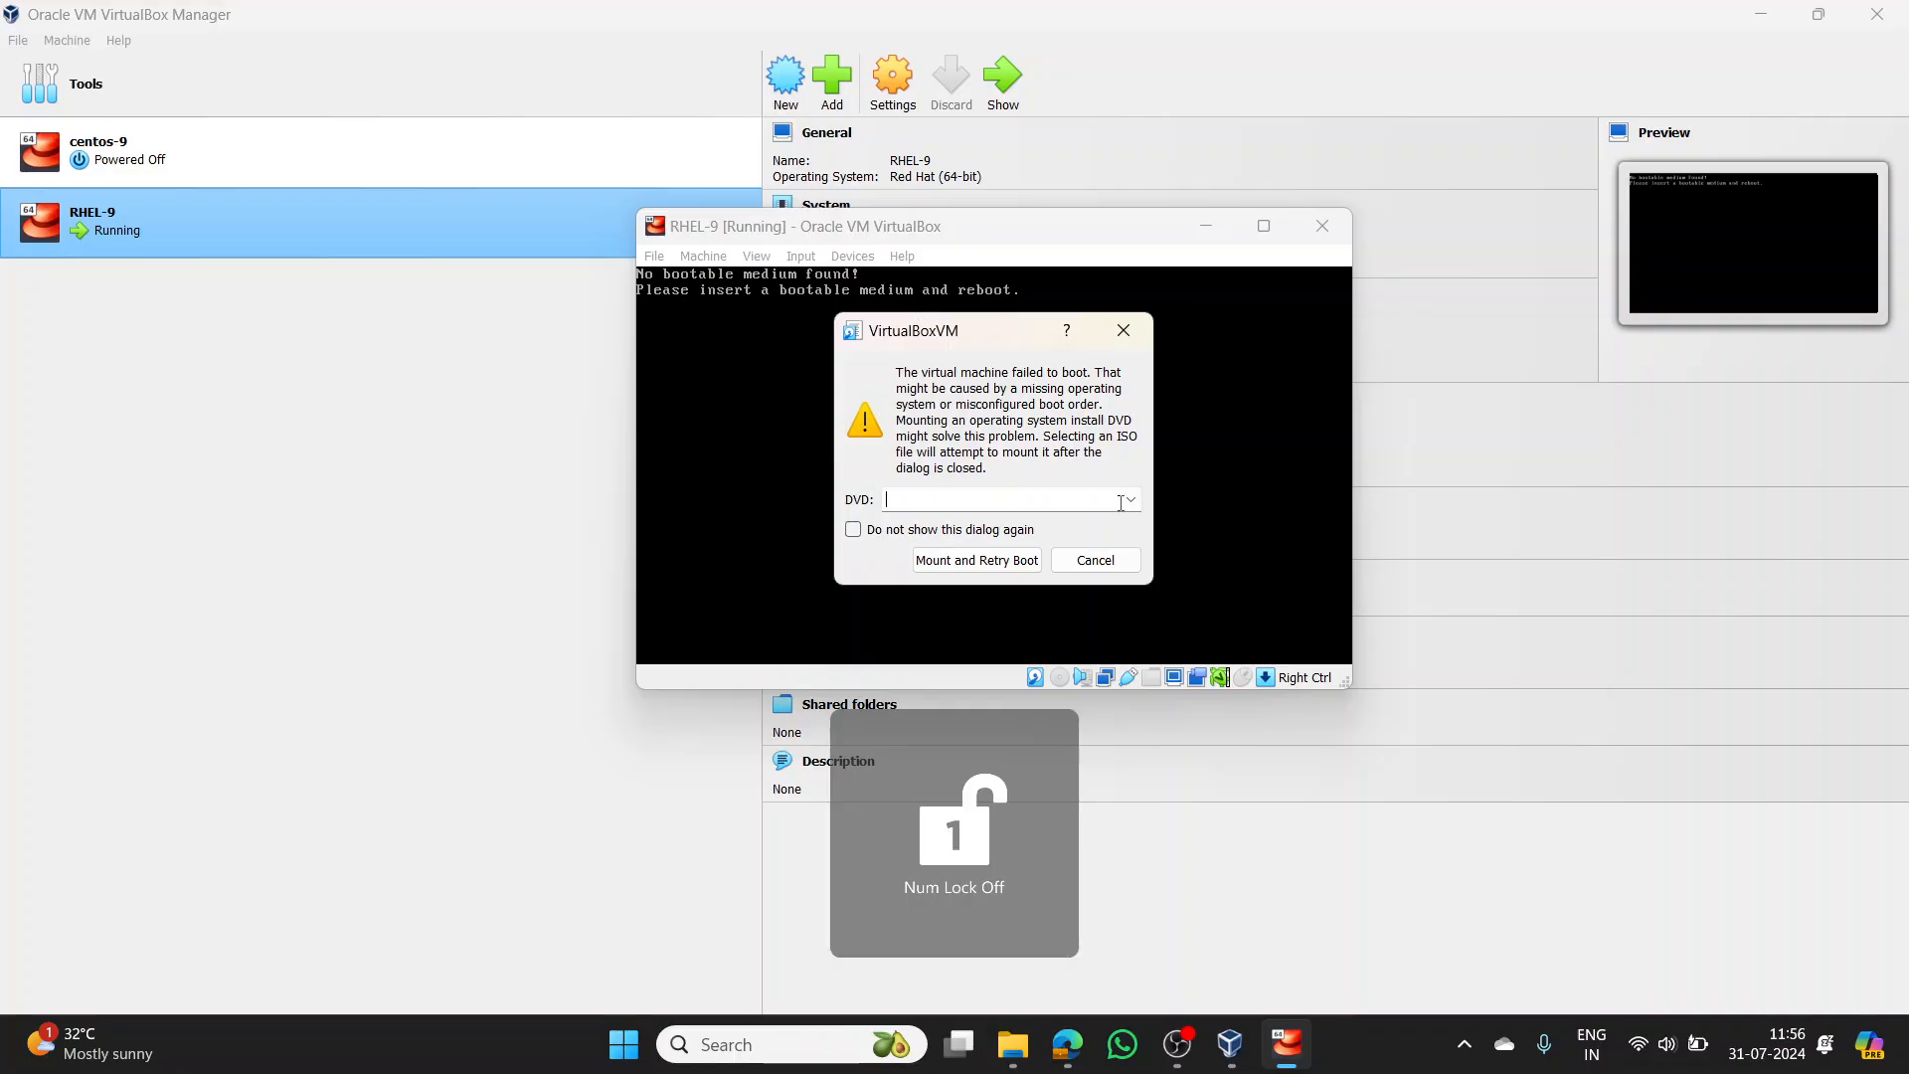
- Mount rhel-9.4-x86_64-boot.iso from Downloads as the VM's DVD and retry booting
left_click(1131, 499)
left_click(1060, 541)
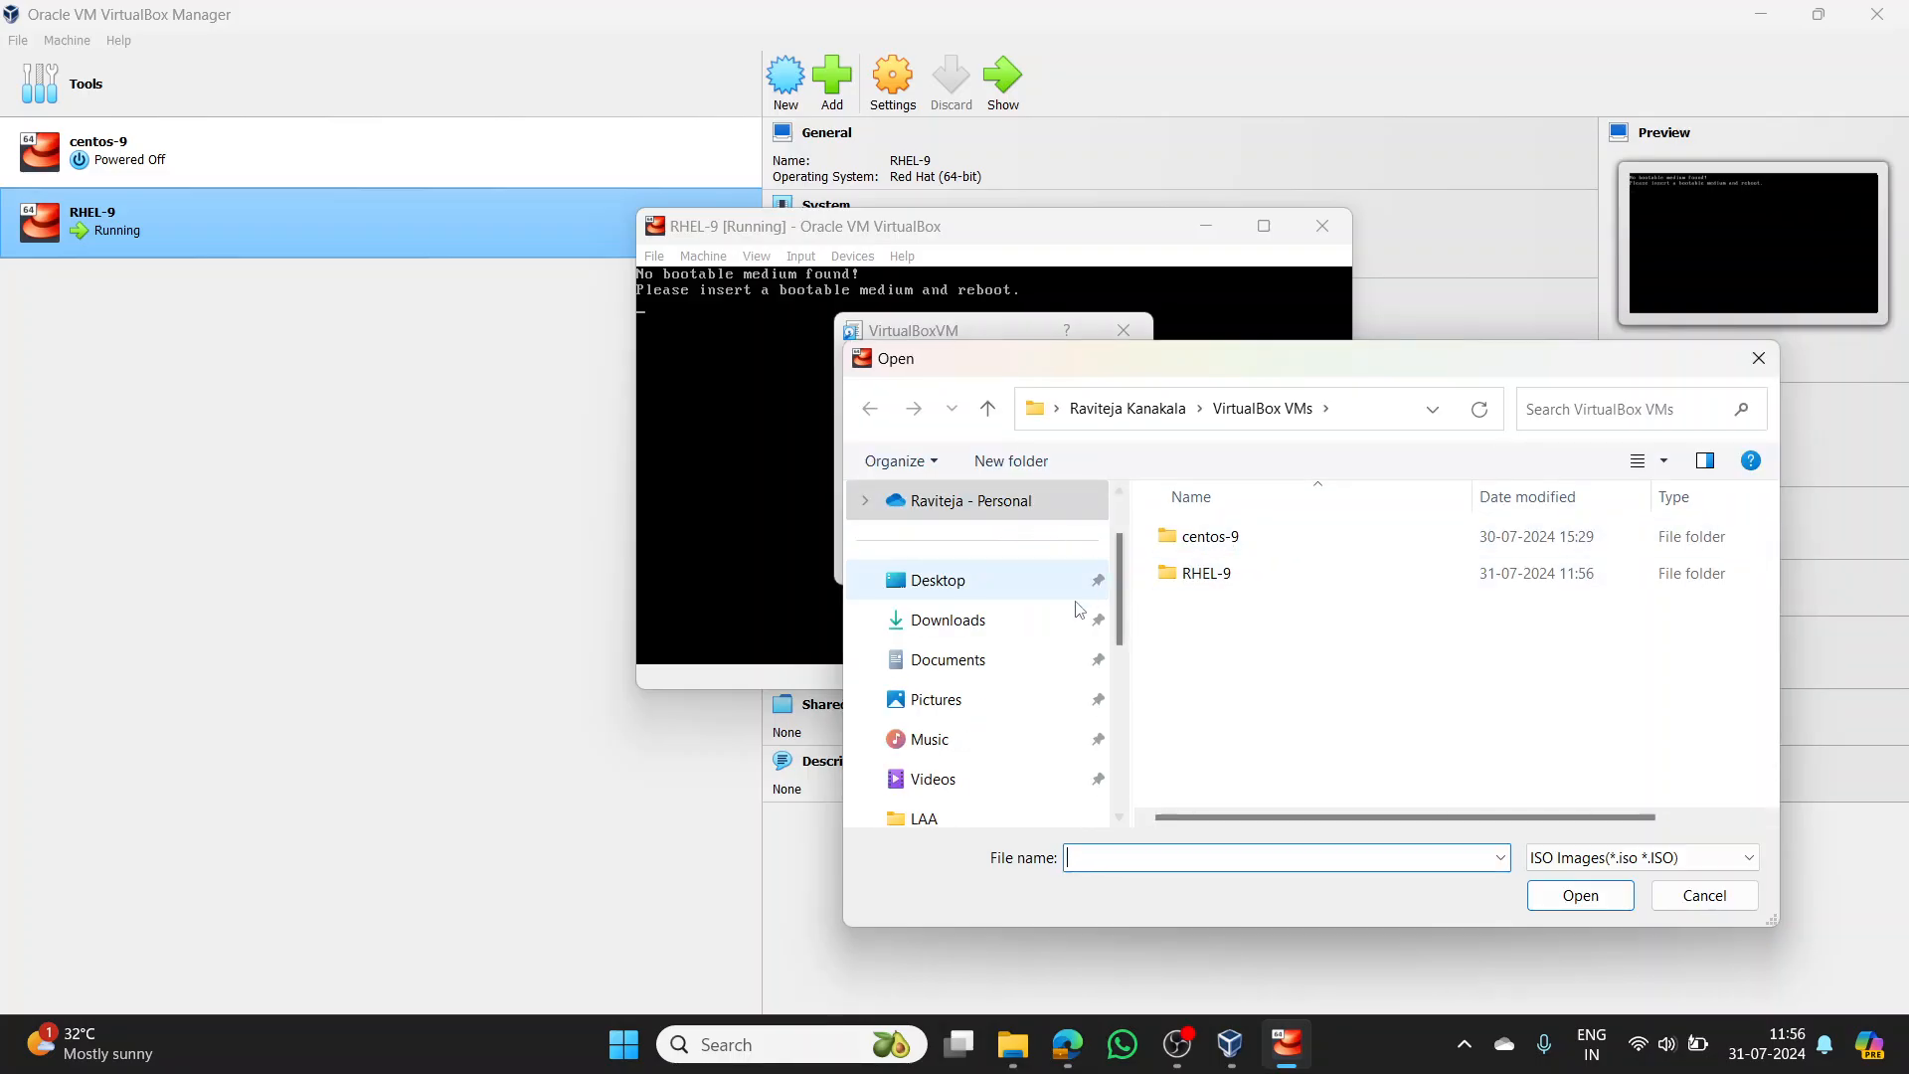
left_click(991, 620)
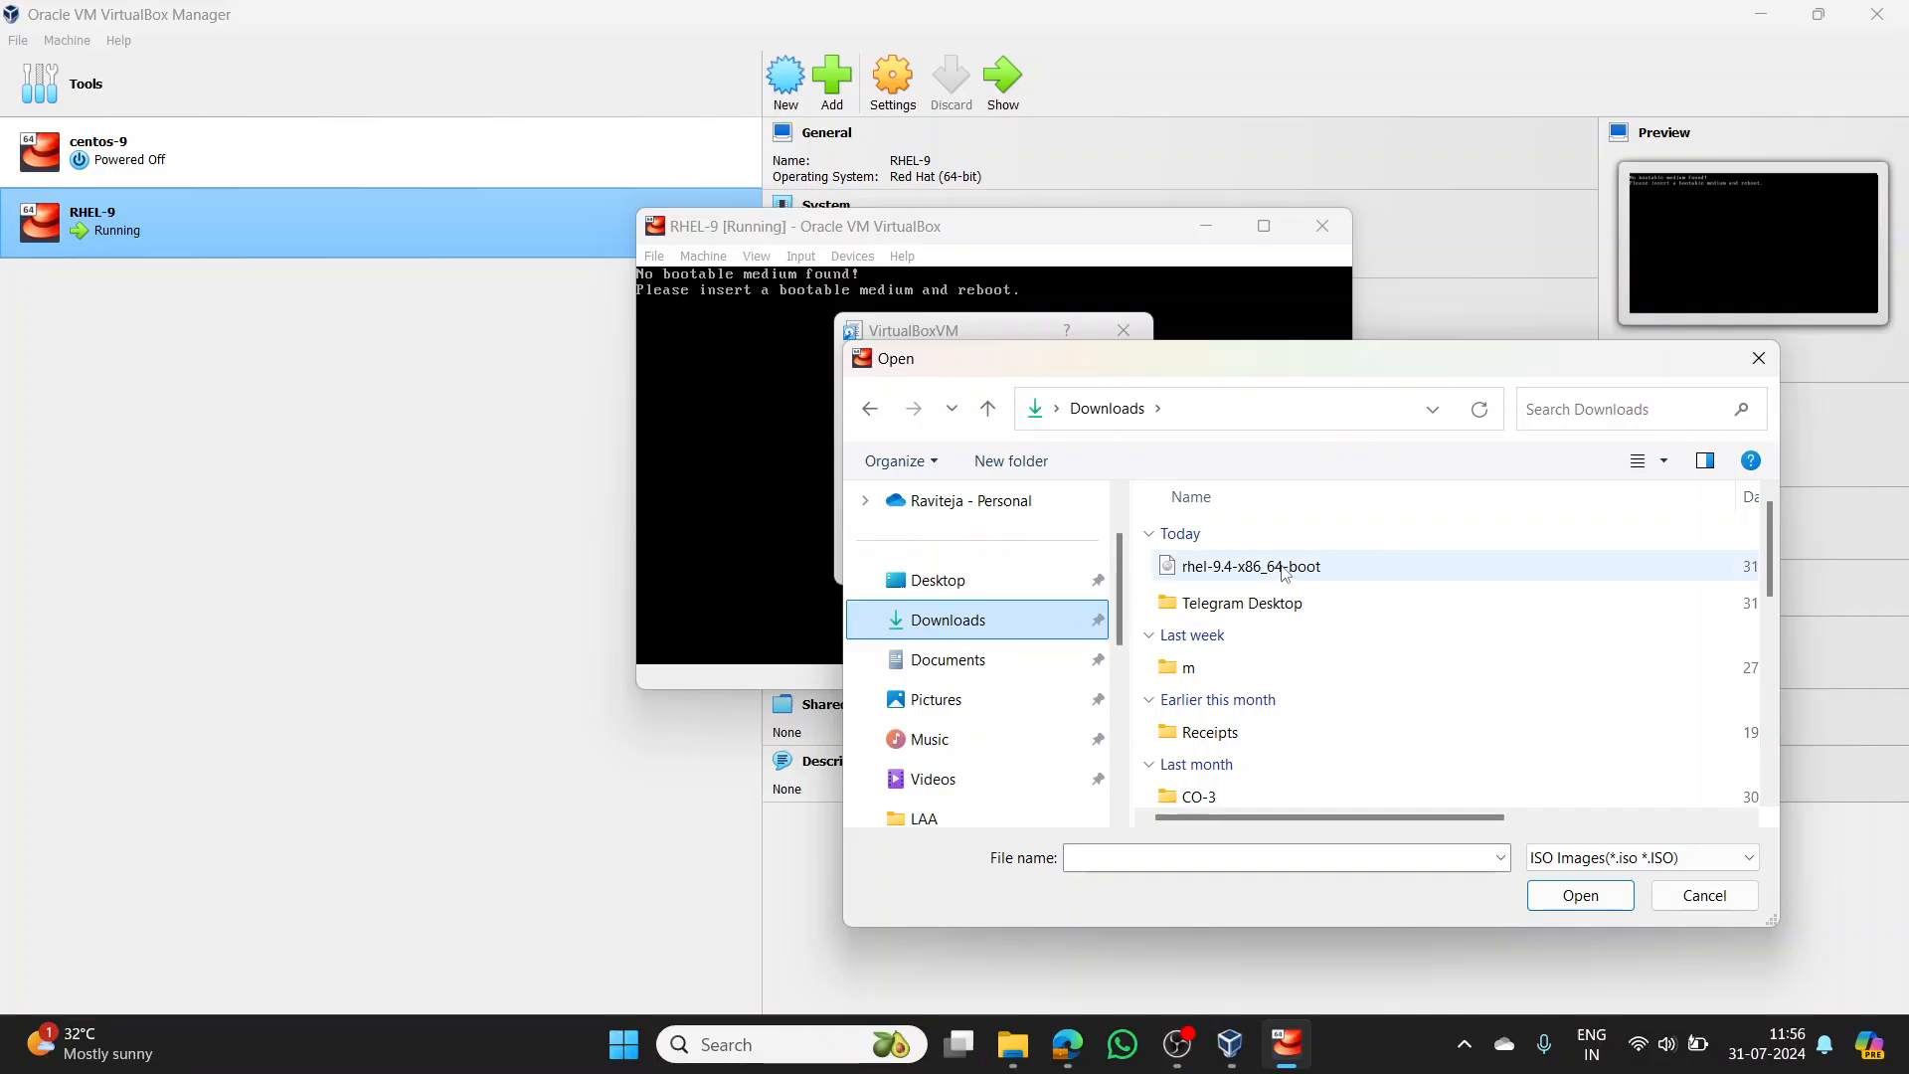
left_click(1282, 569)
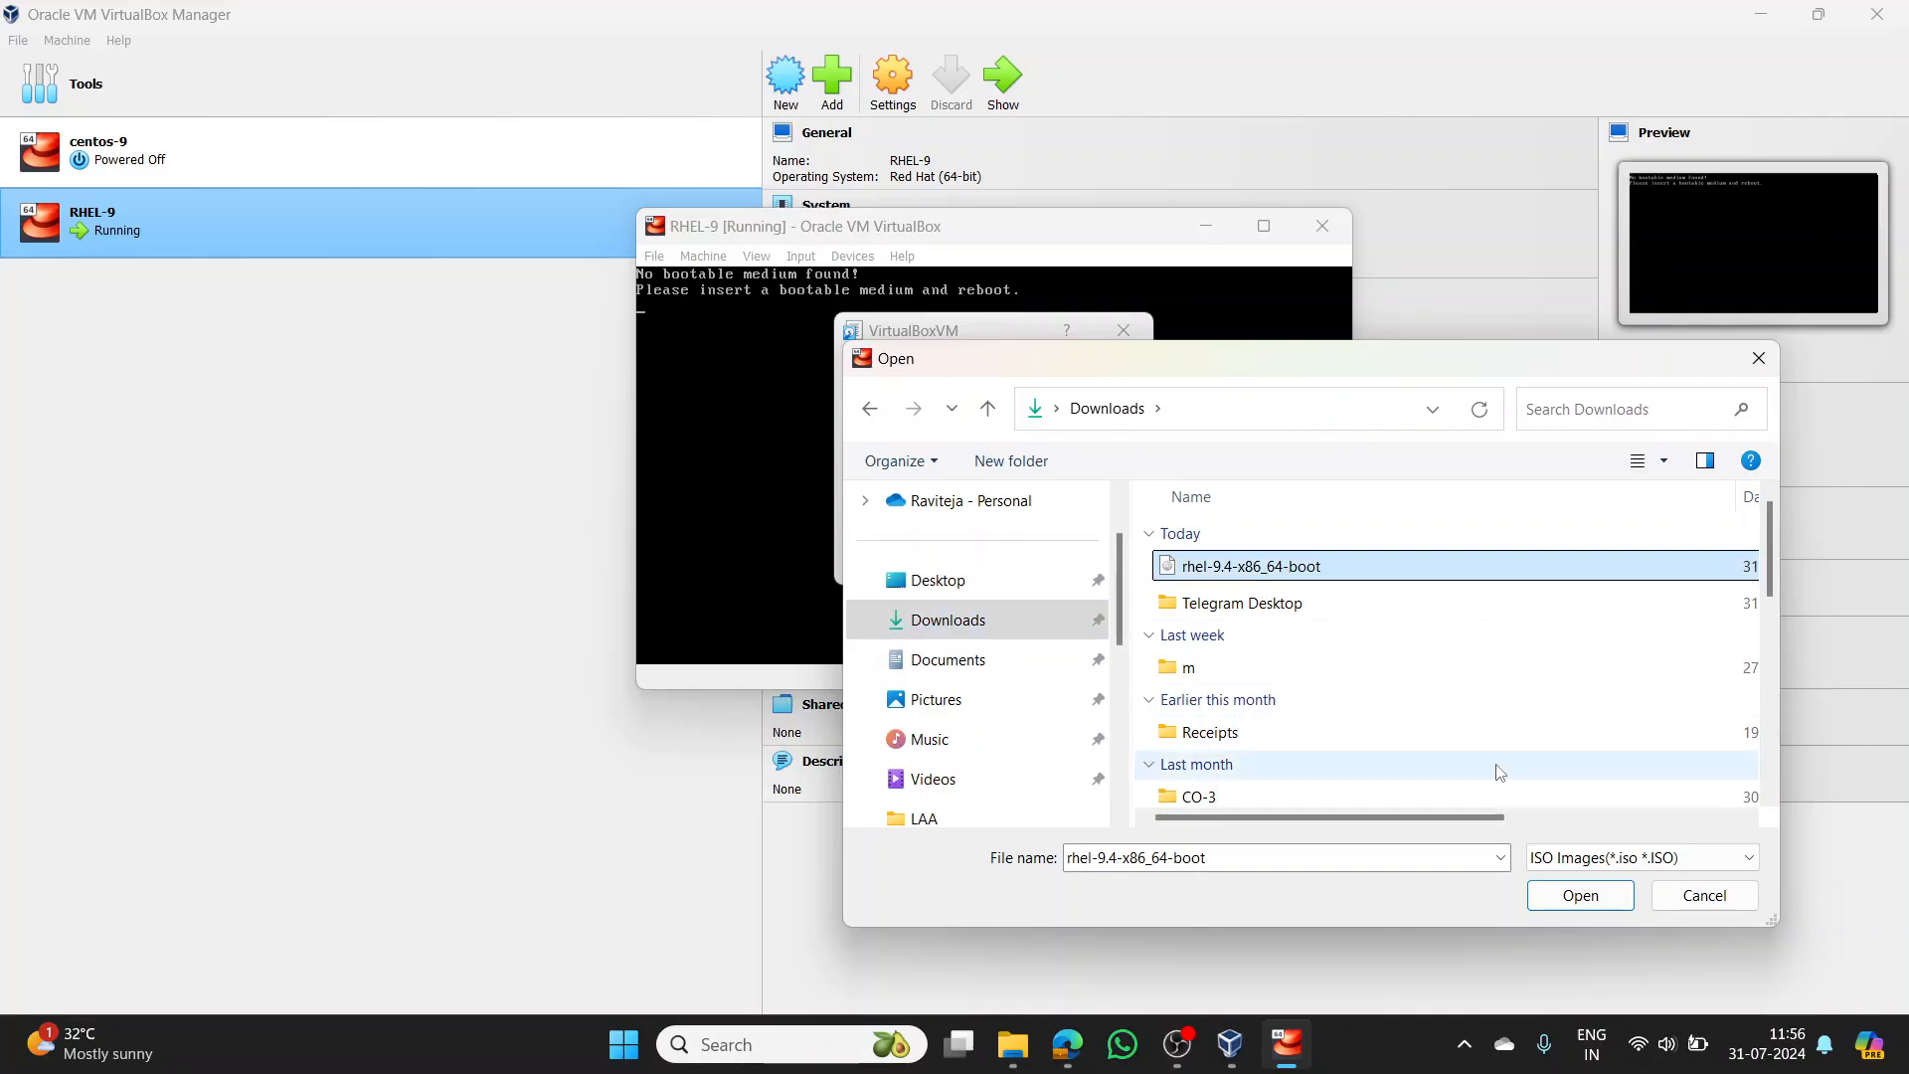
left_click(1573, 895)
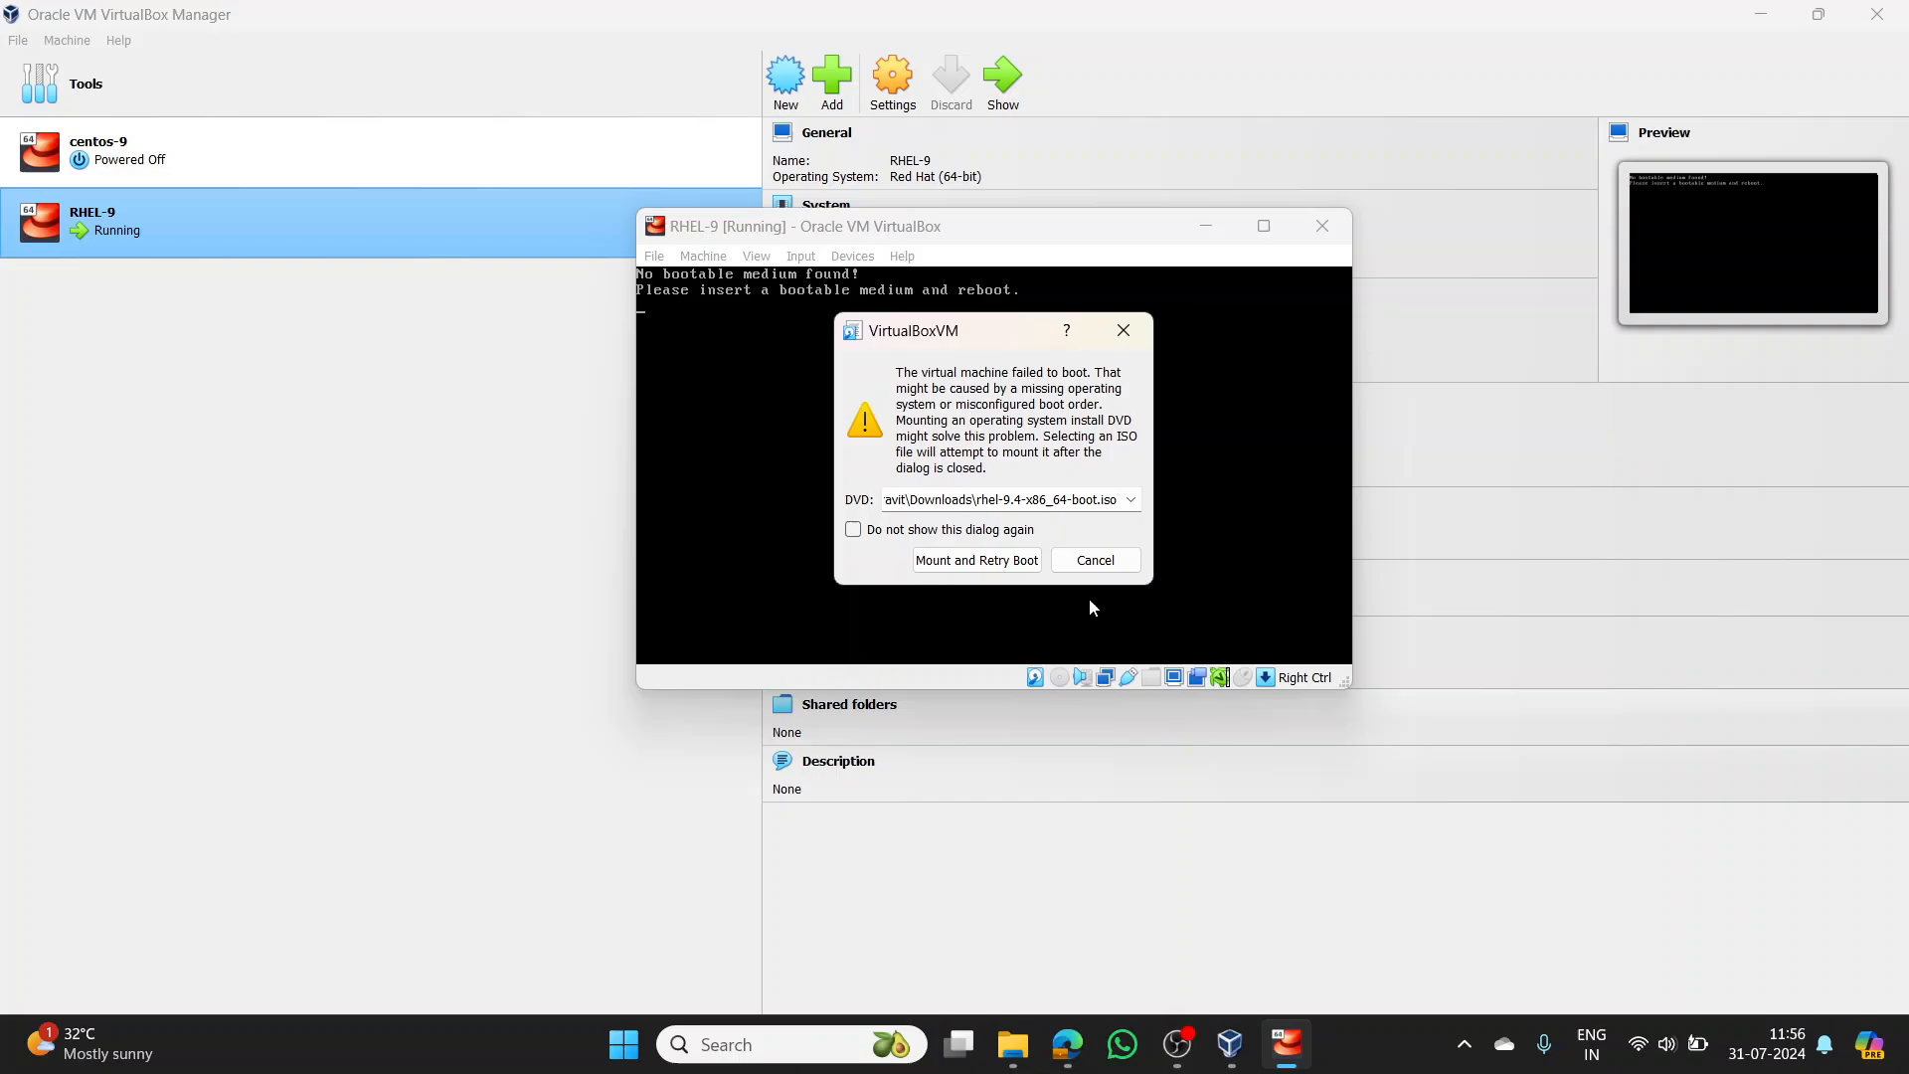
left_click(1002, 560)
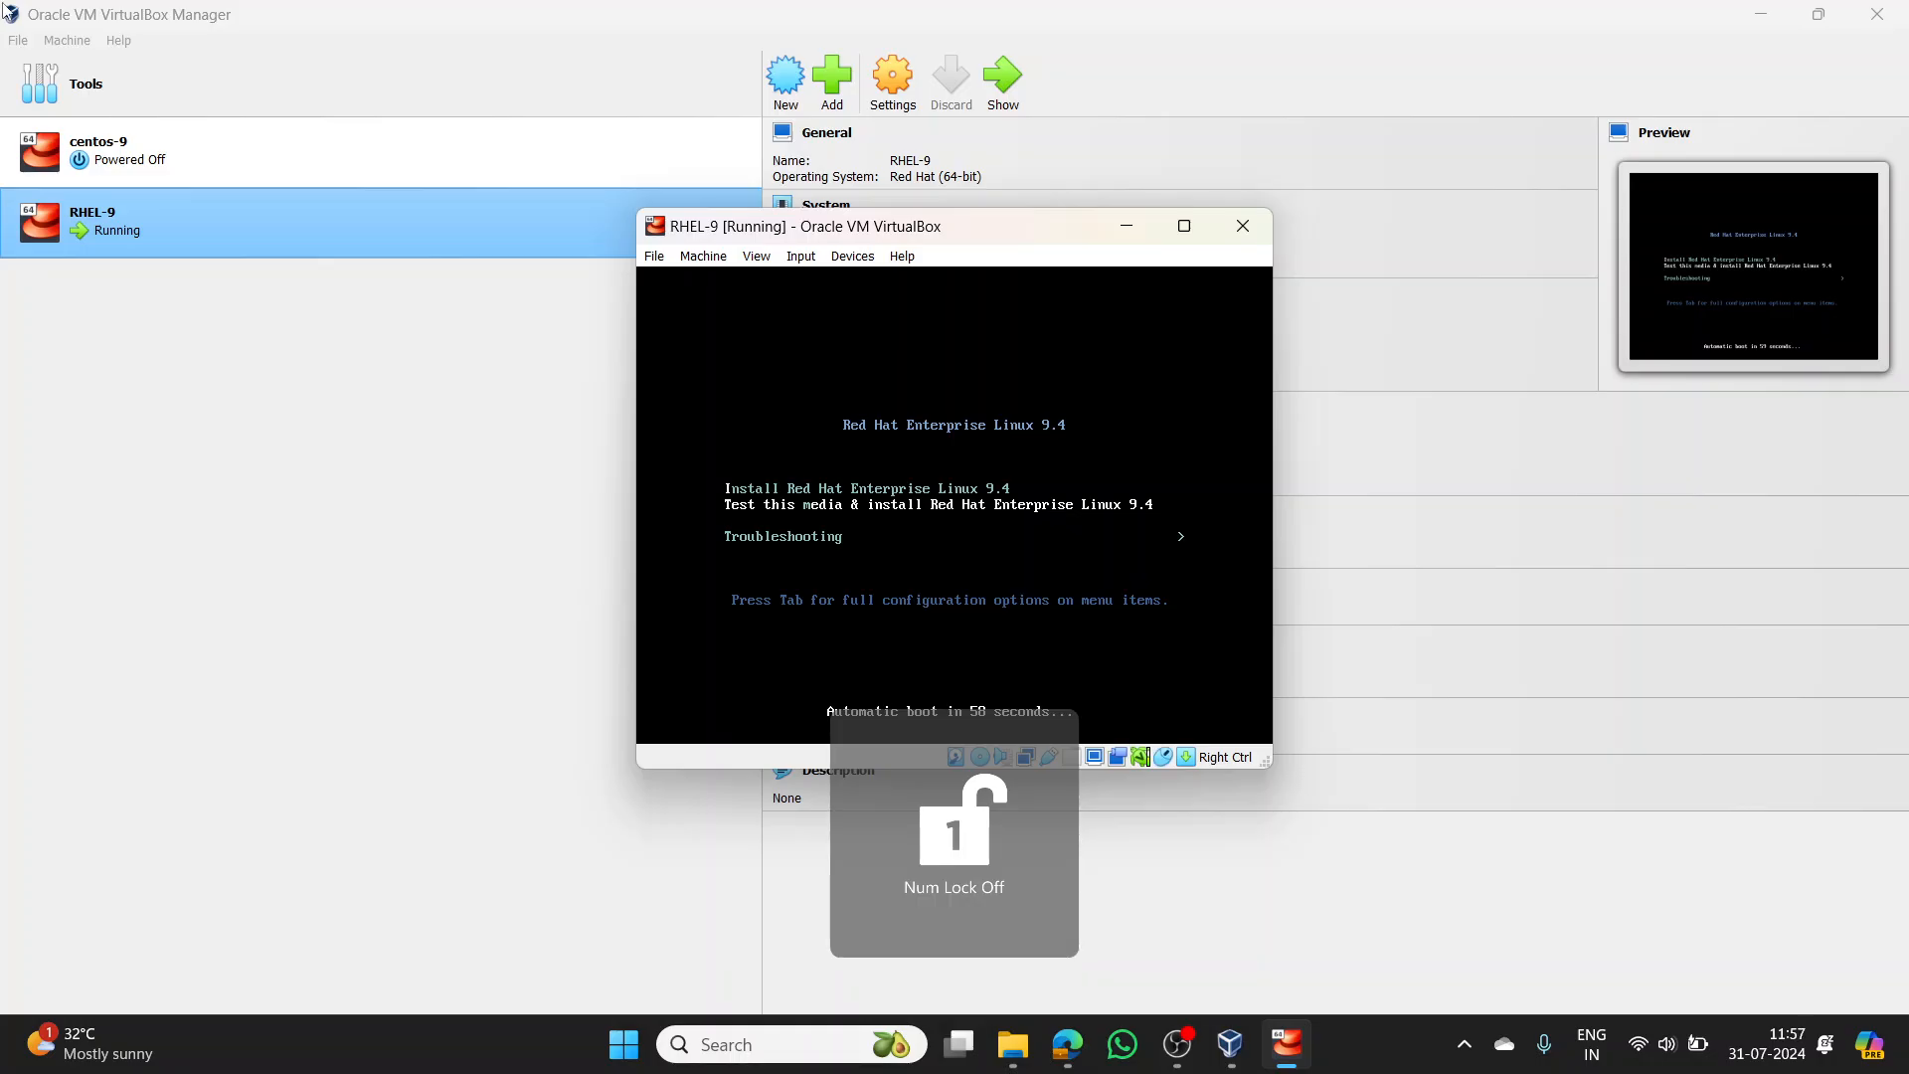
- Boot the Install Red Hat Enterprise Linux 9.4 menu entry and maximize the VM window
key("Up")
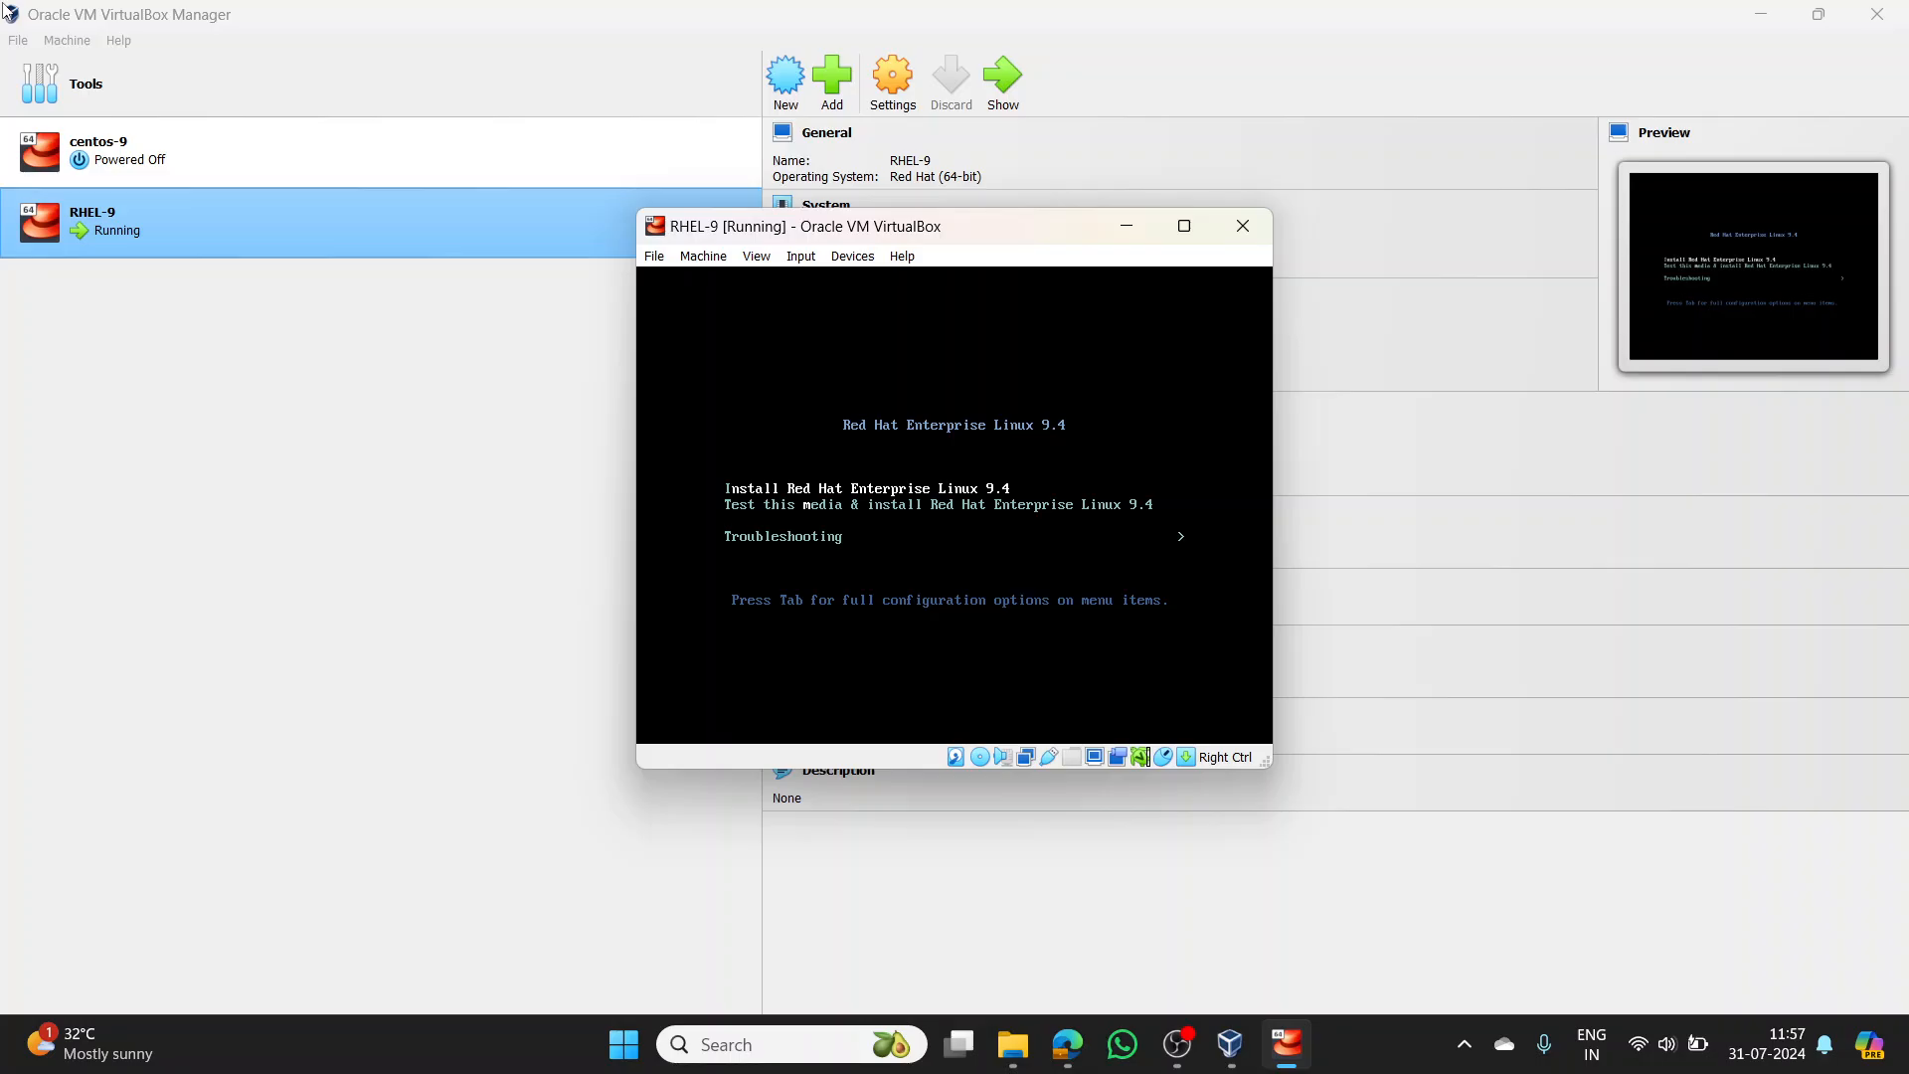
key("Return")
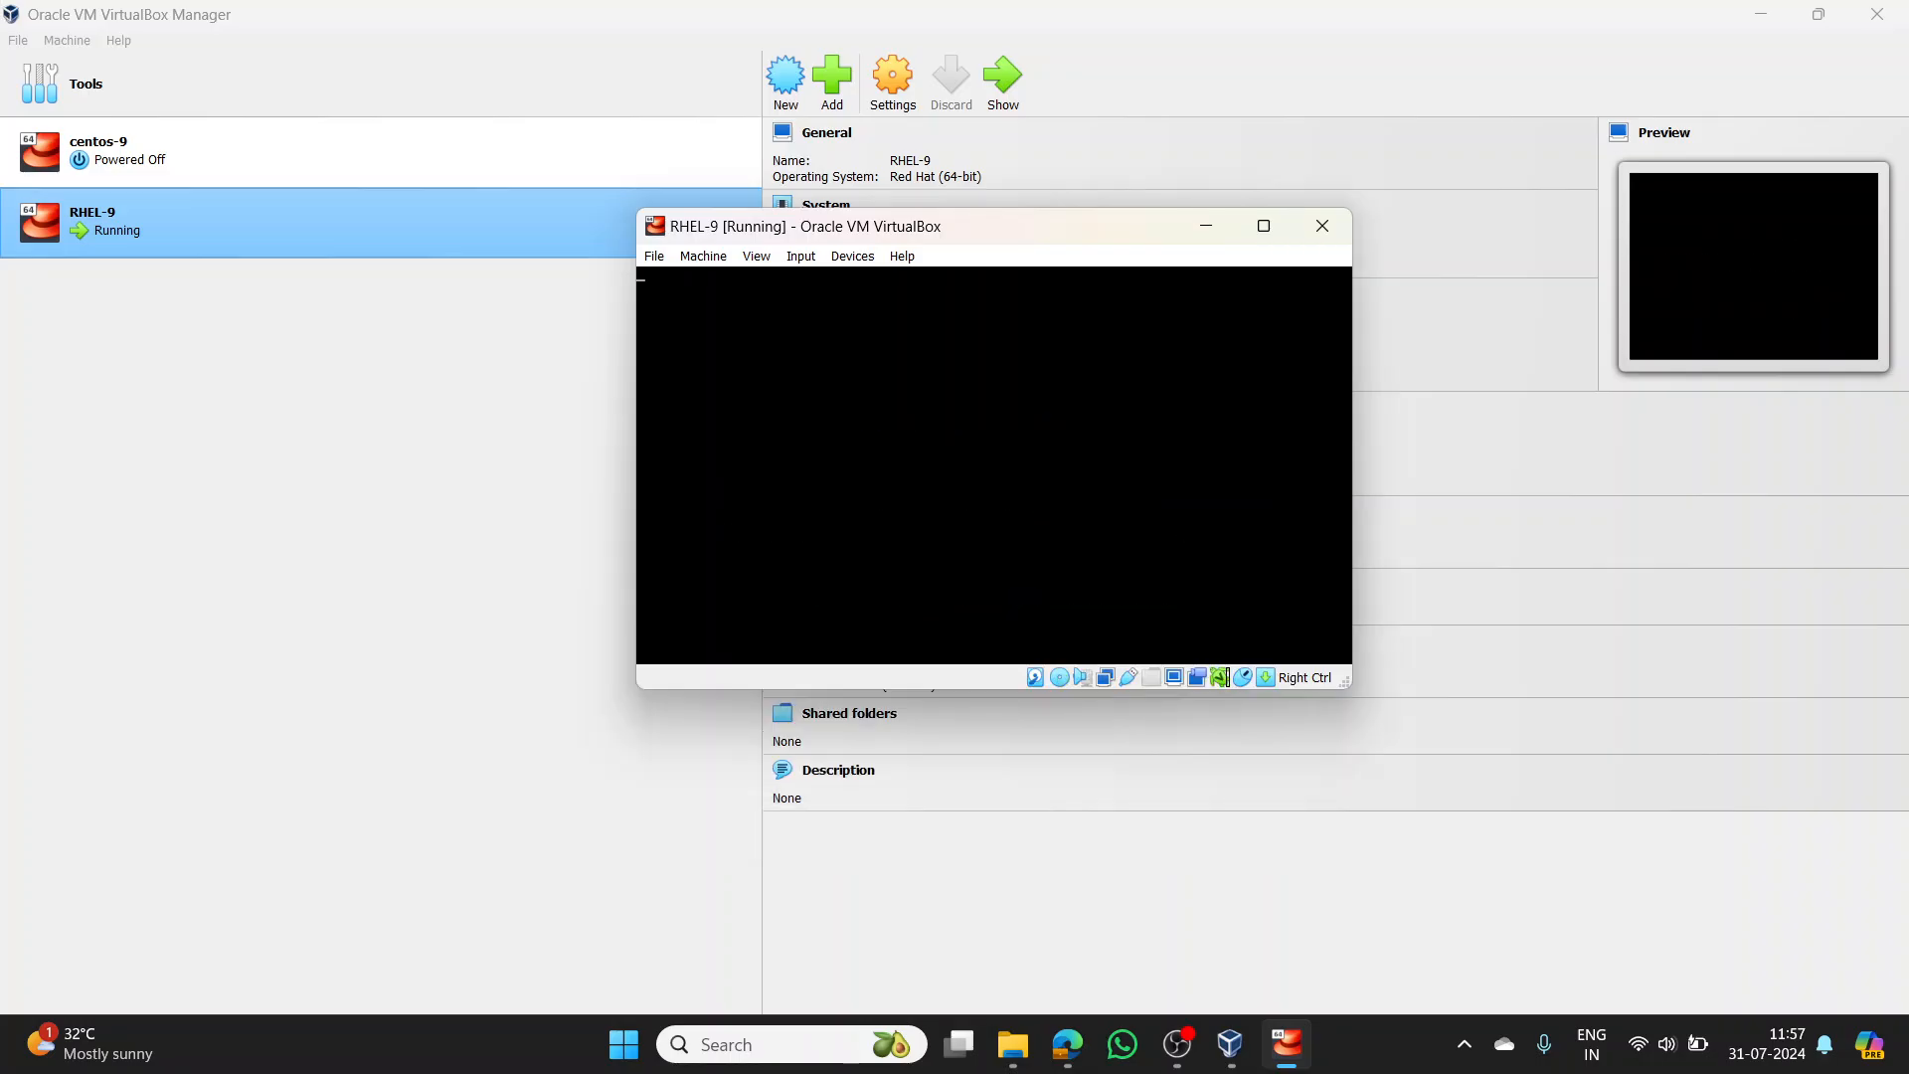
double_click(1089, 227)
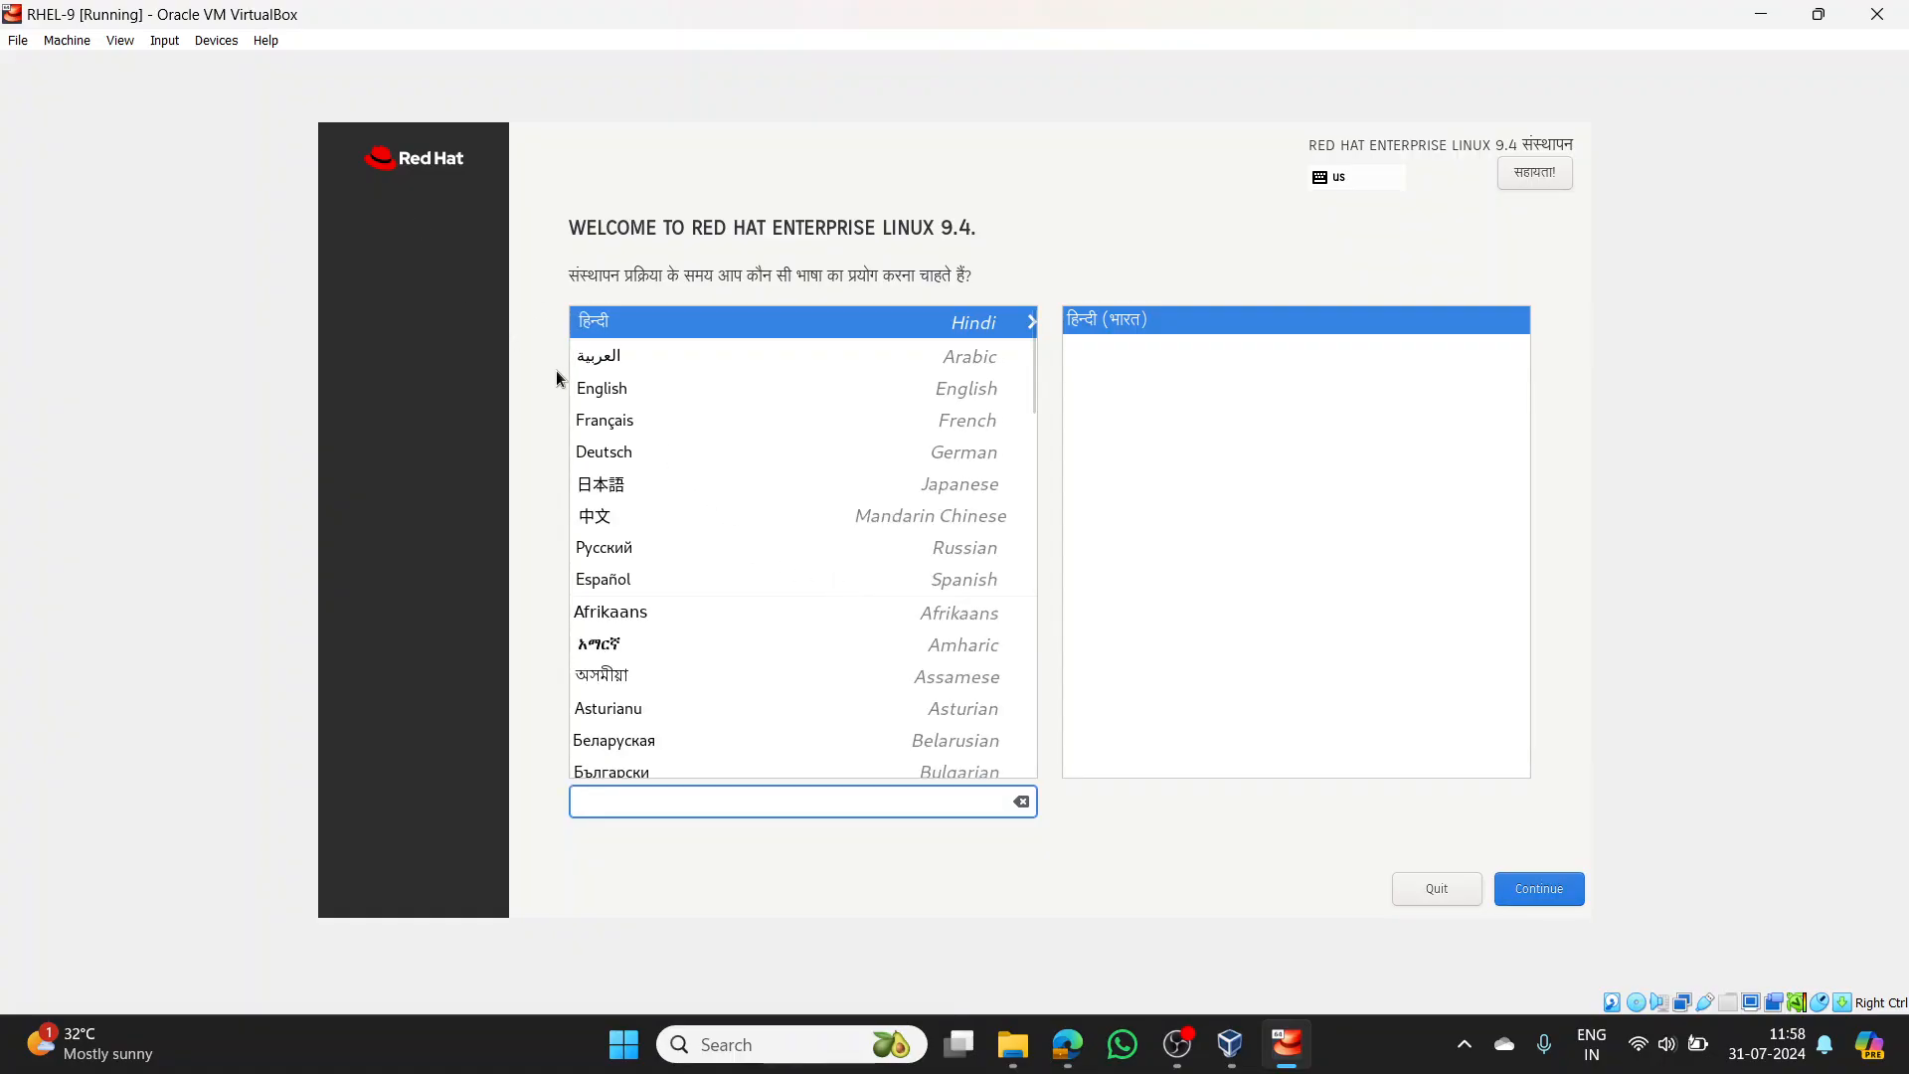
- Choose English (India) as the installer language and continue to the Installation Summary
left_click(605, 389)
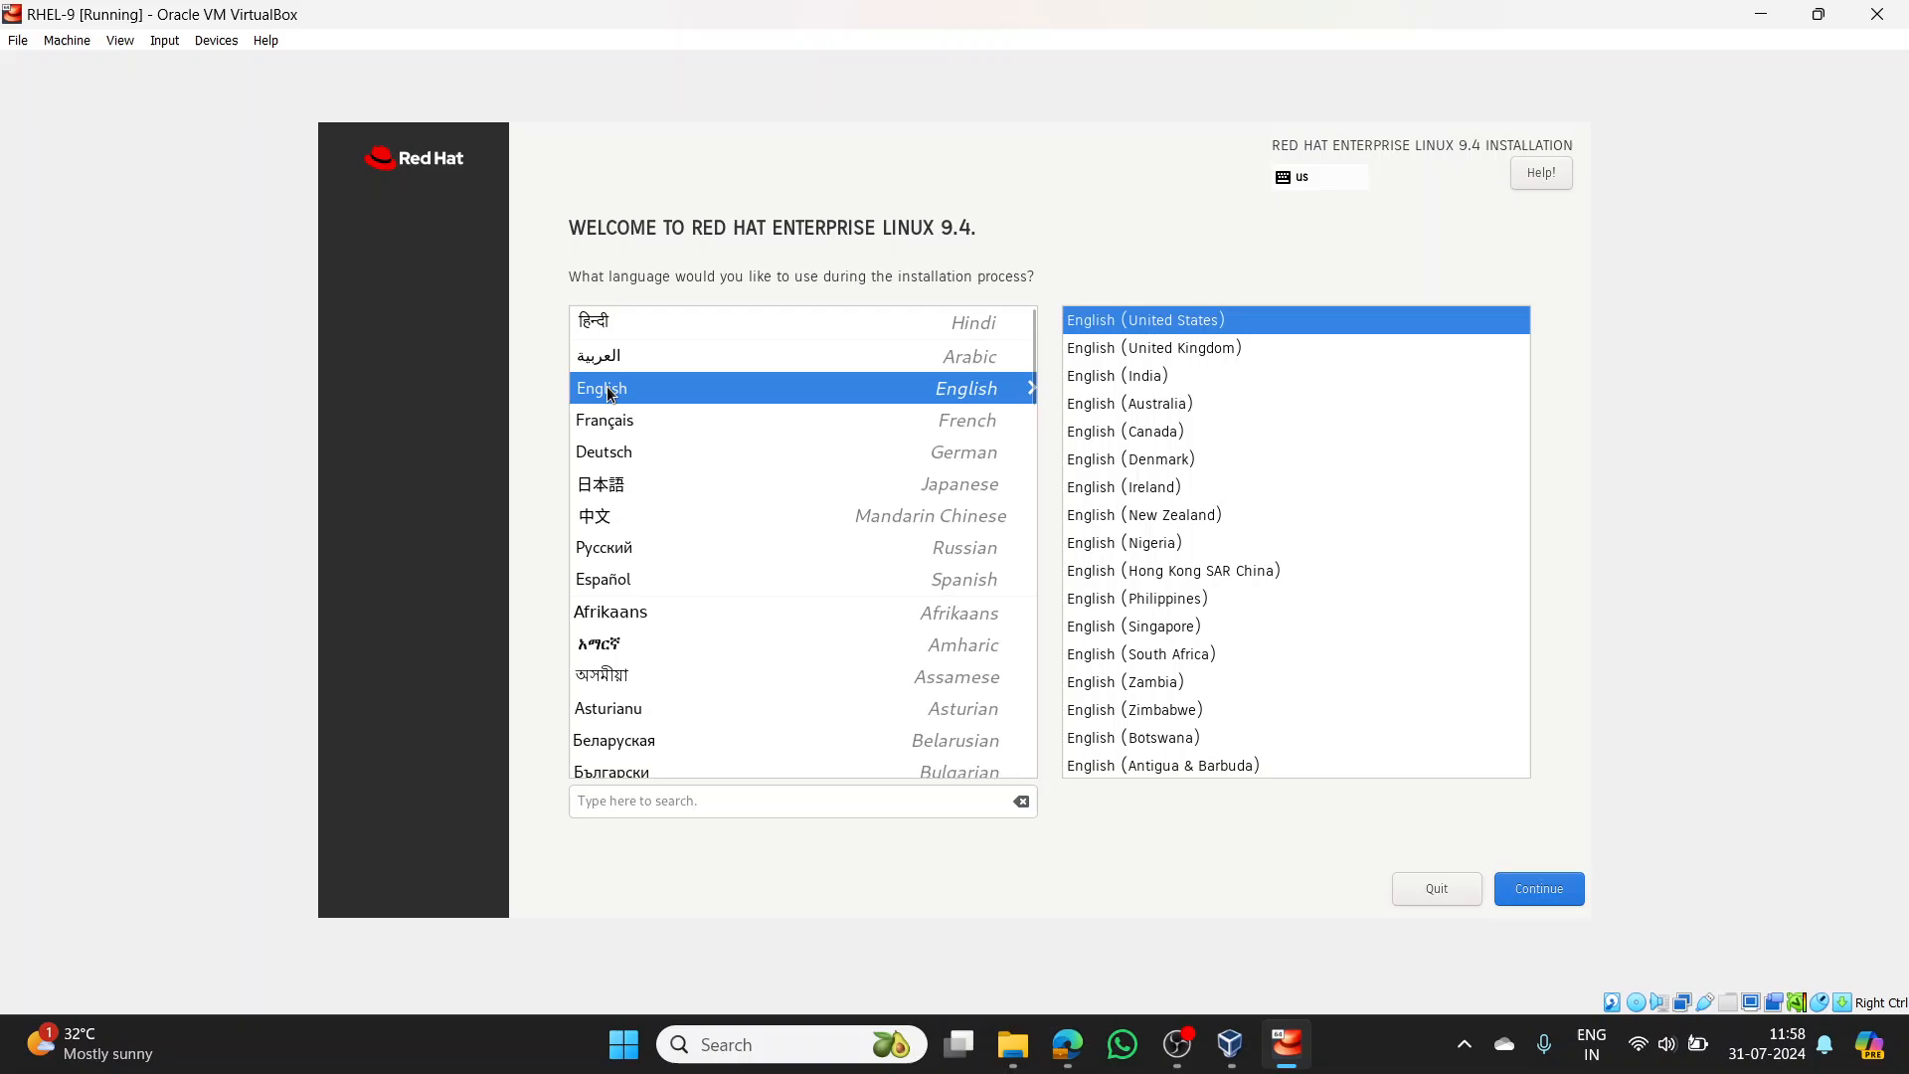
left_click(1102, 377)
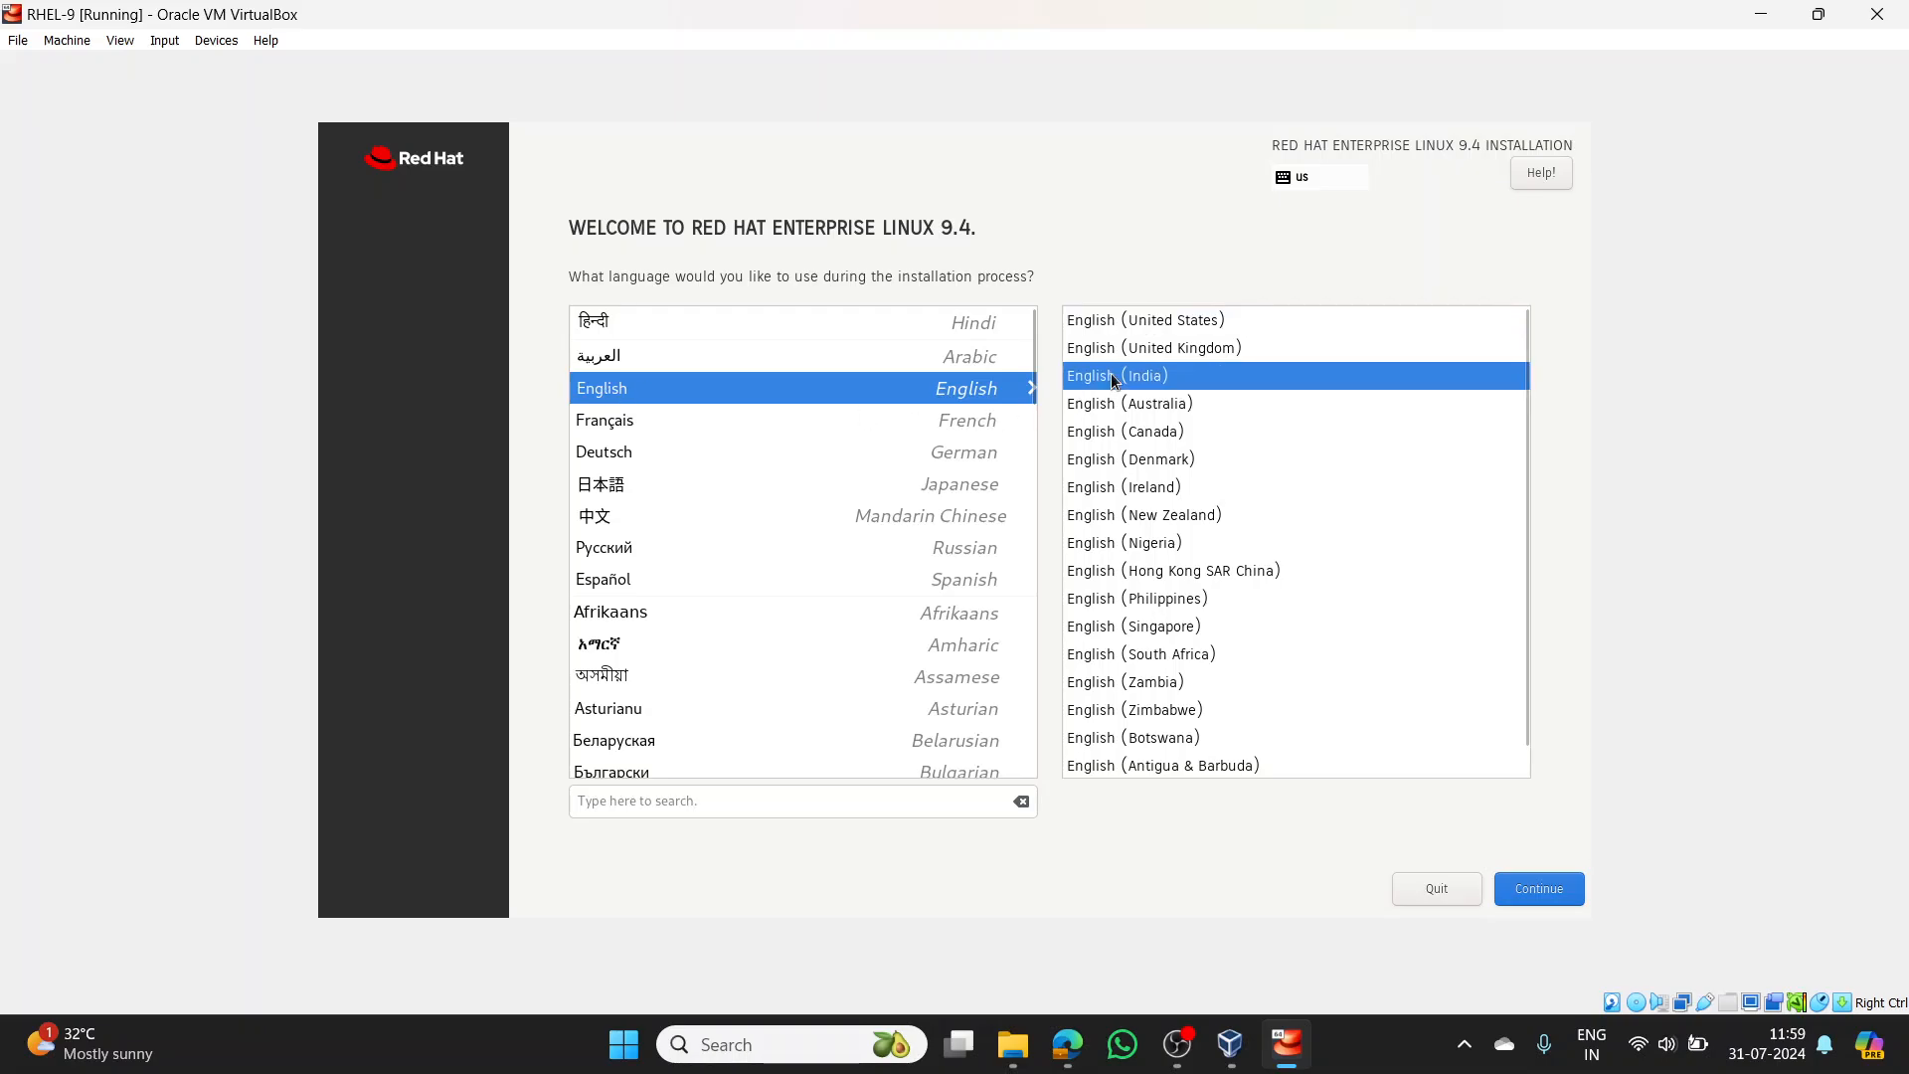
left_click(1555, 894)
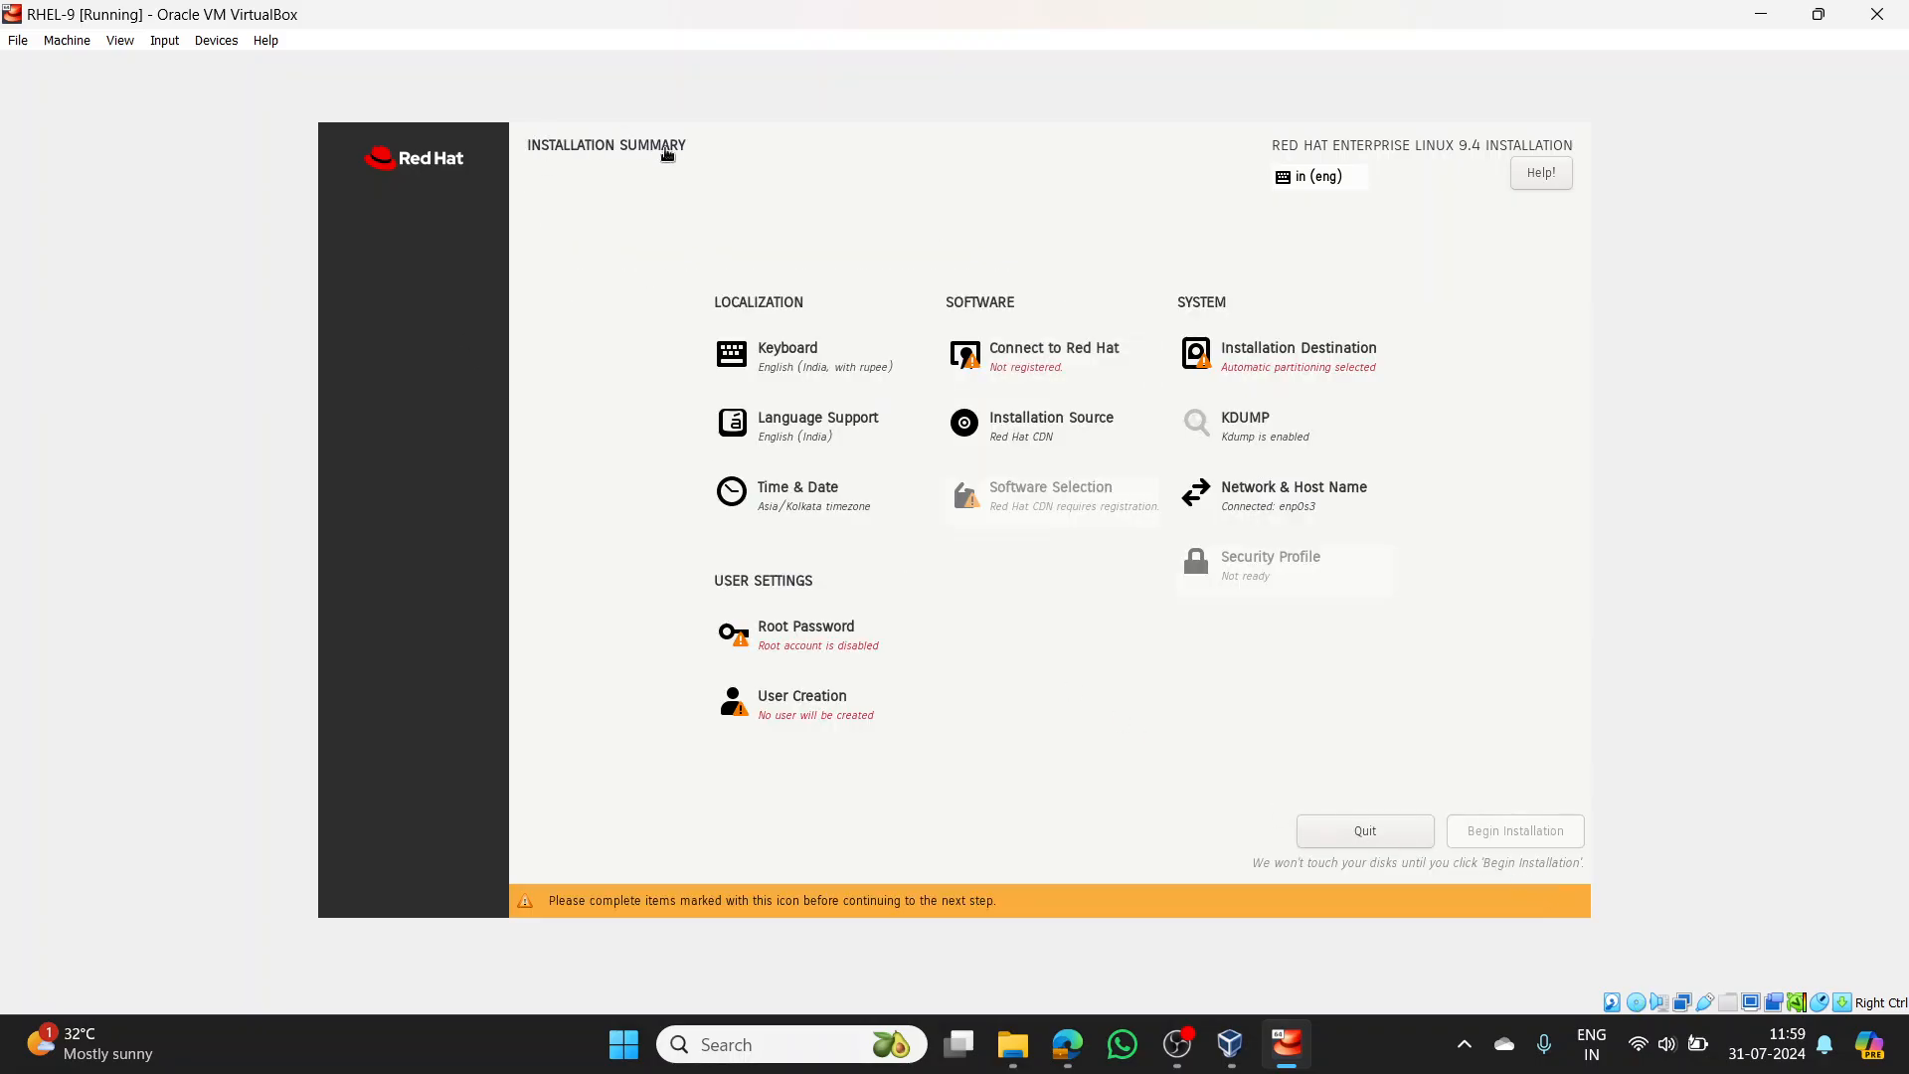
- Open Connect to Red Hat from the Installation Summary to reach the account login fields
left_click(1014, 364)
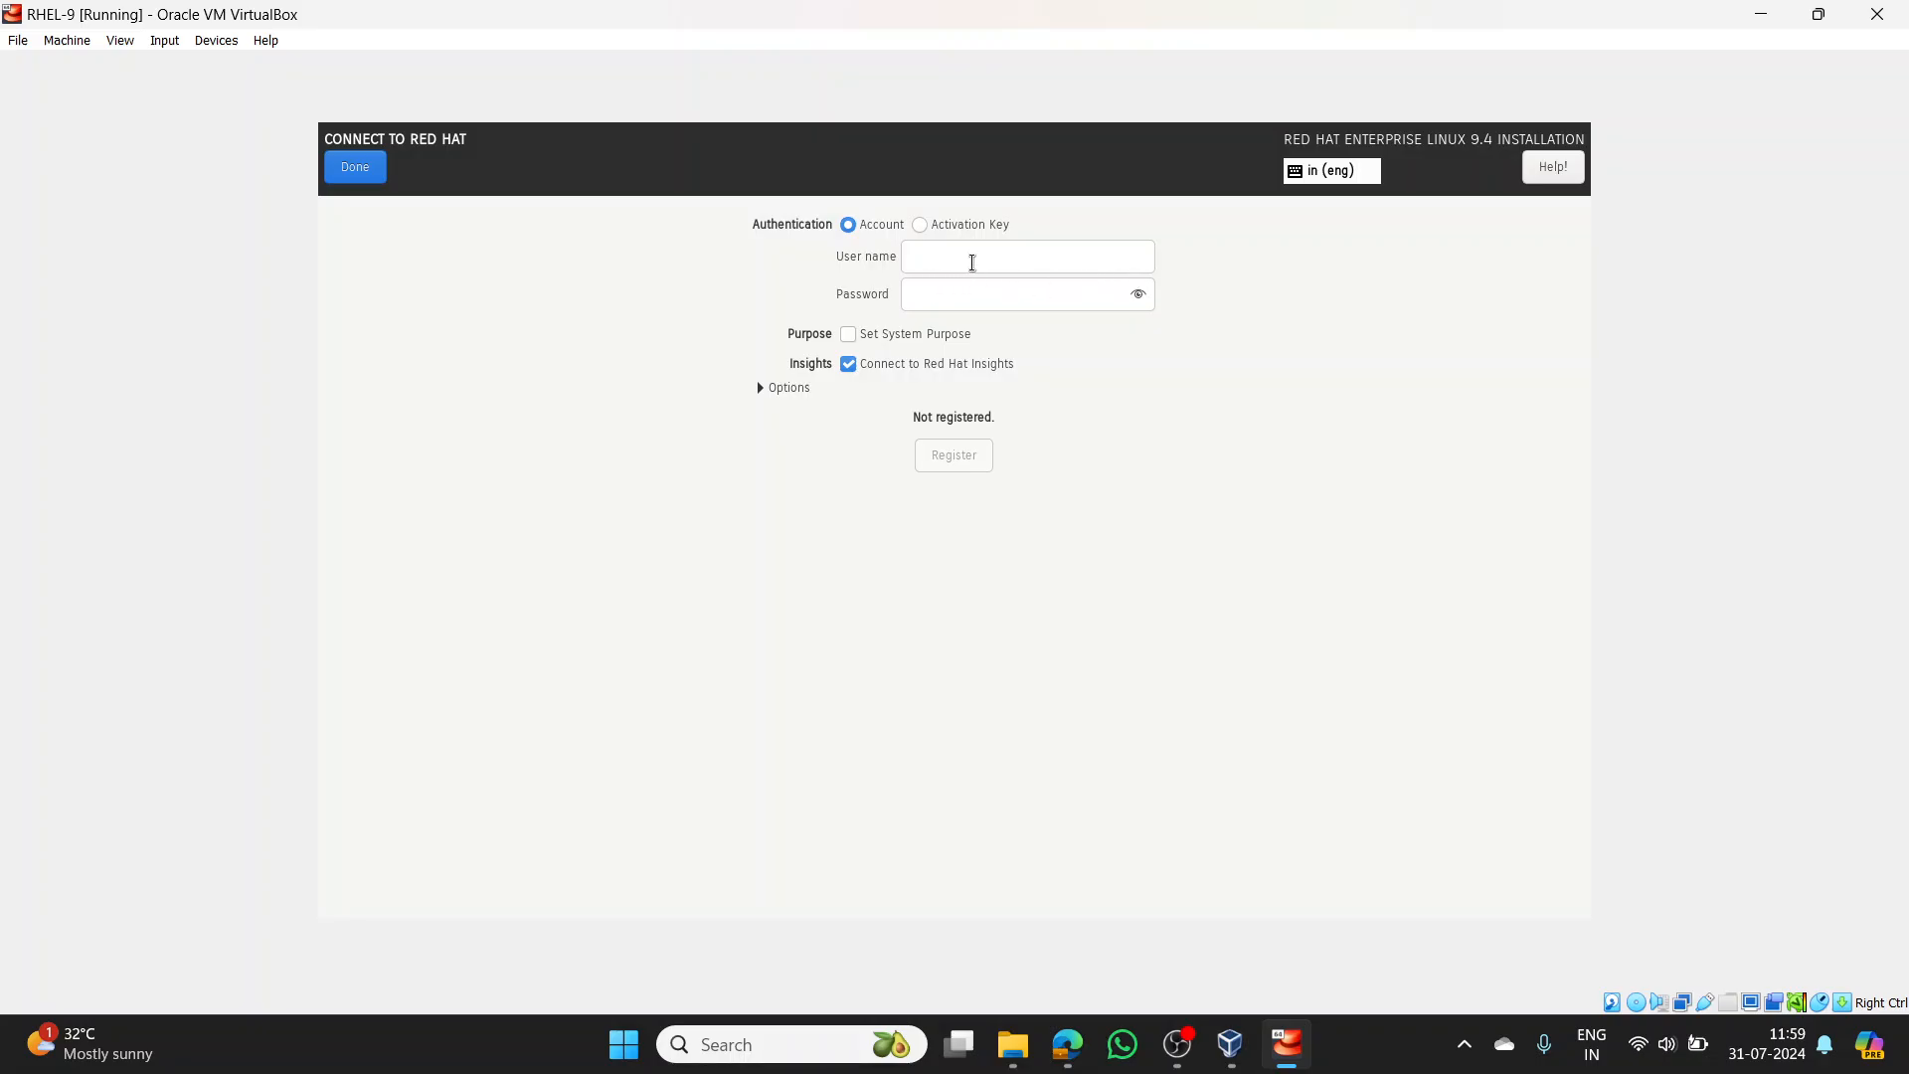
- Register RHEL with the Red Hat account's user name and password, using Red Hat CDN
left_click(972, 261)
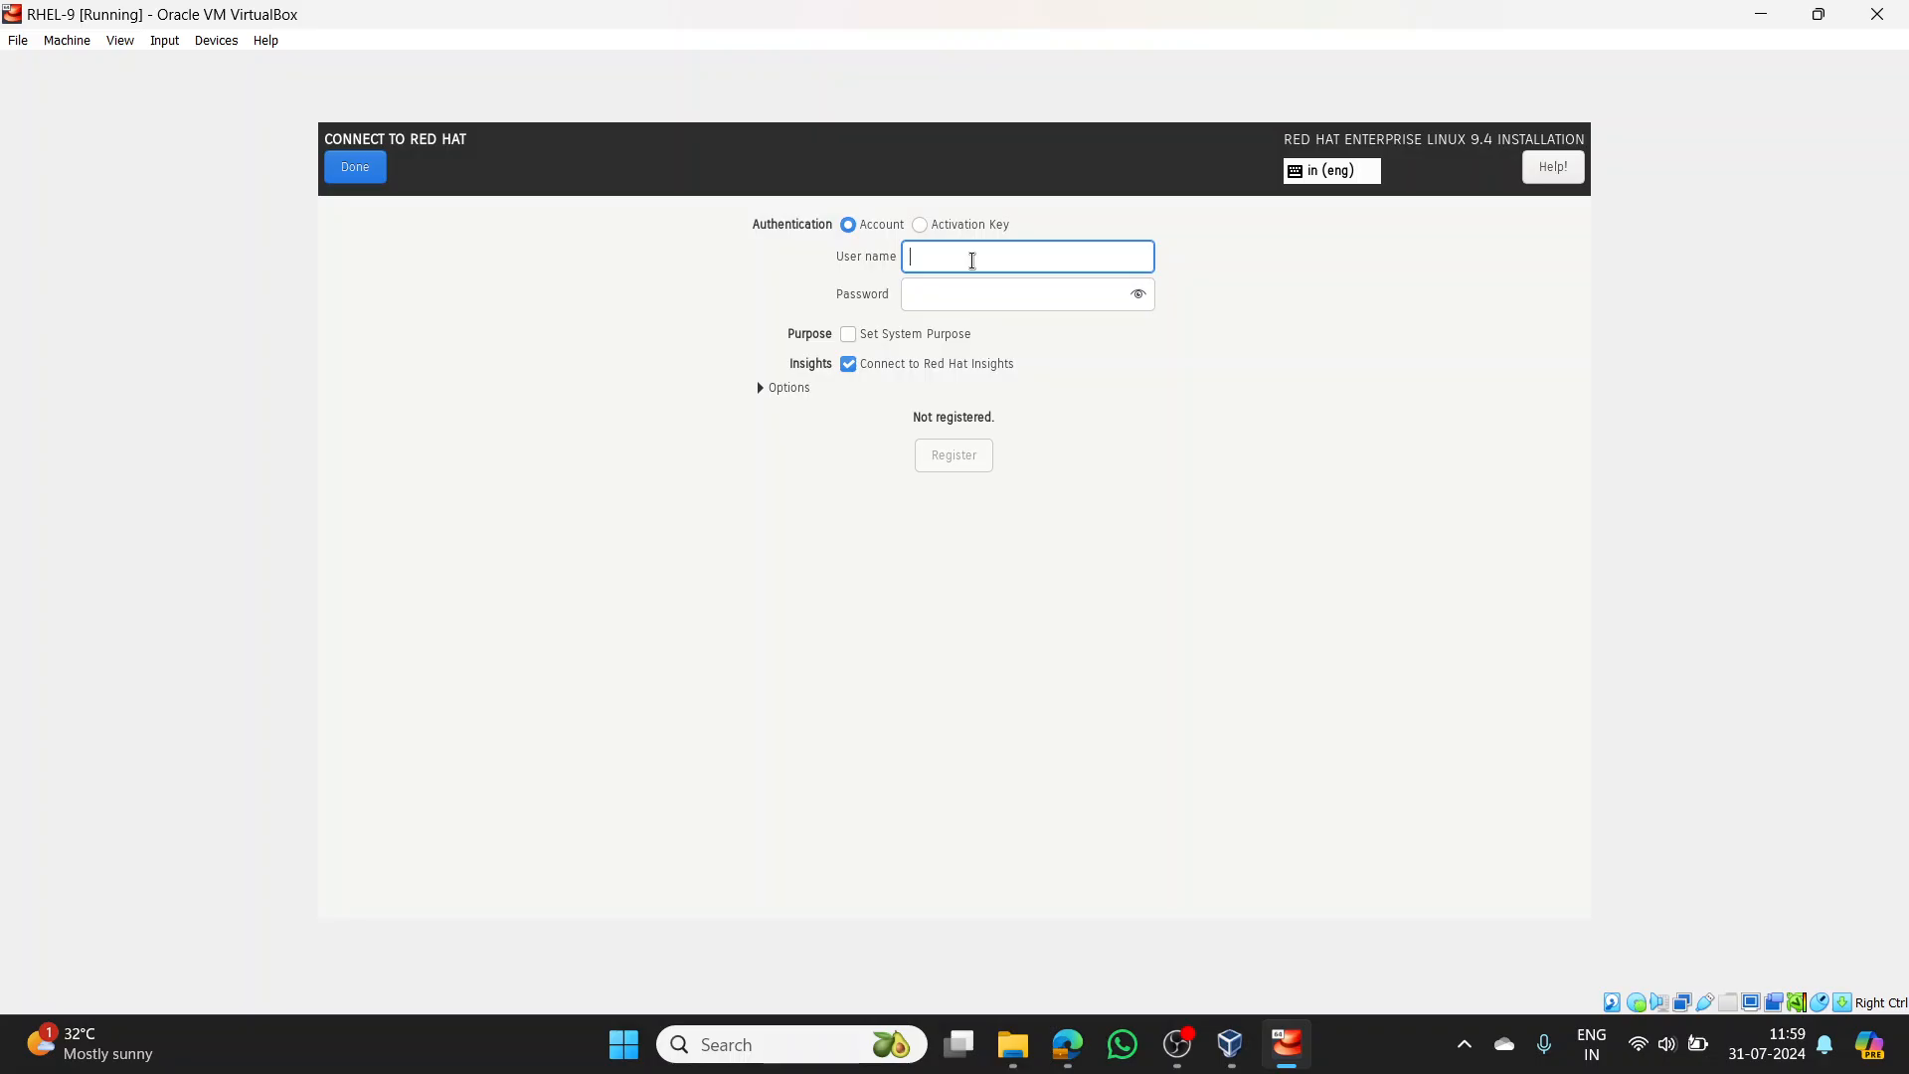
left_click(1043, 303)
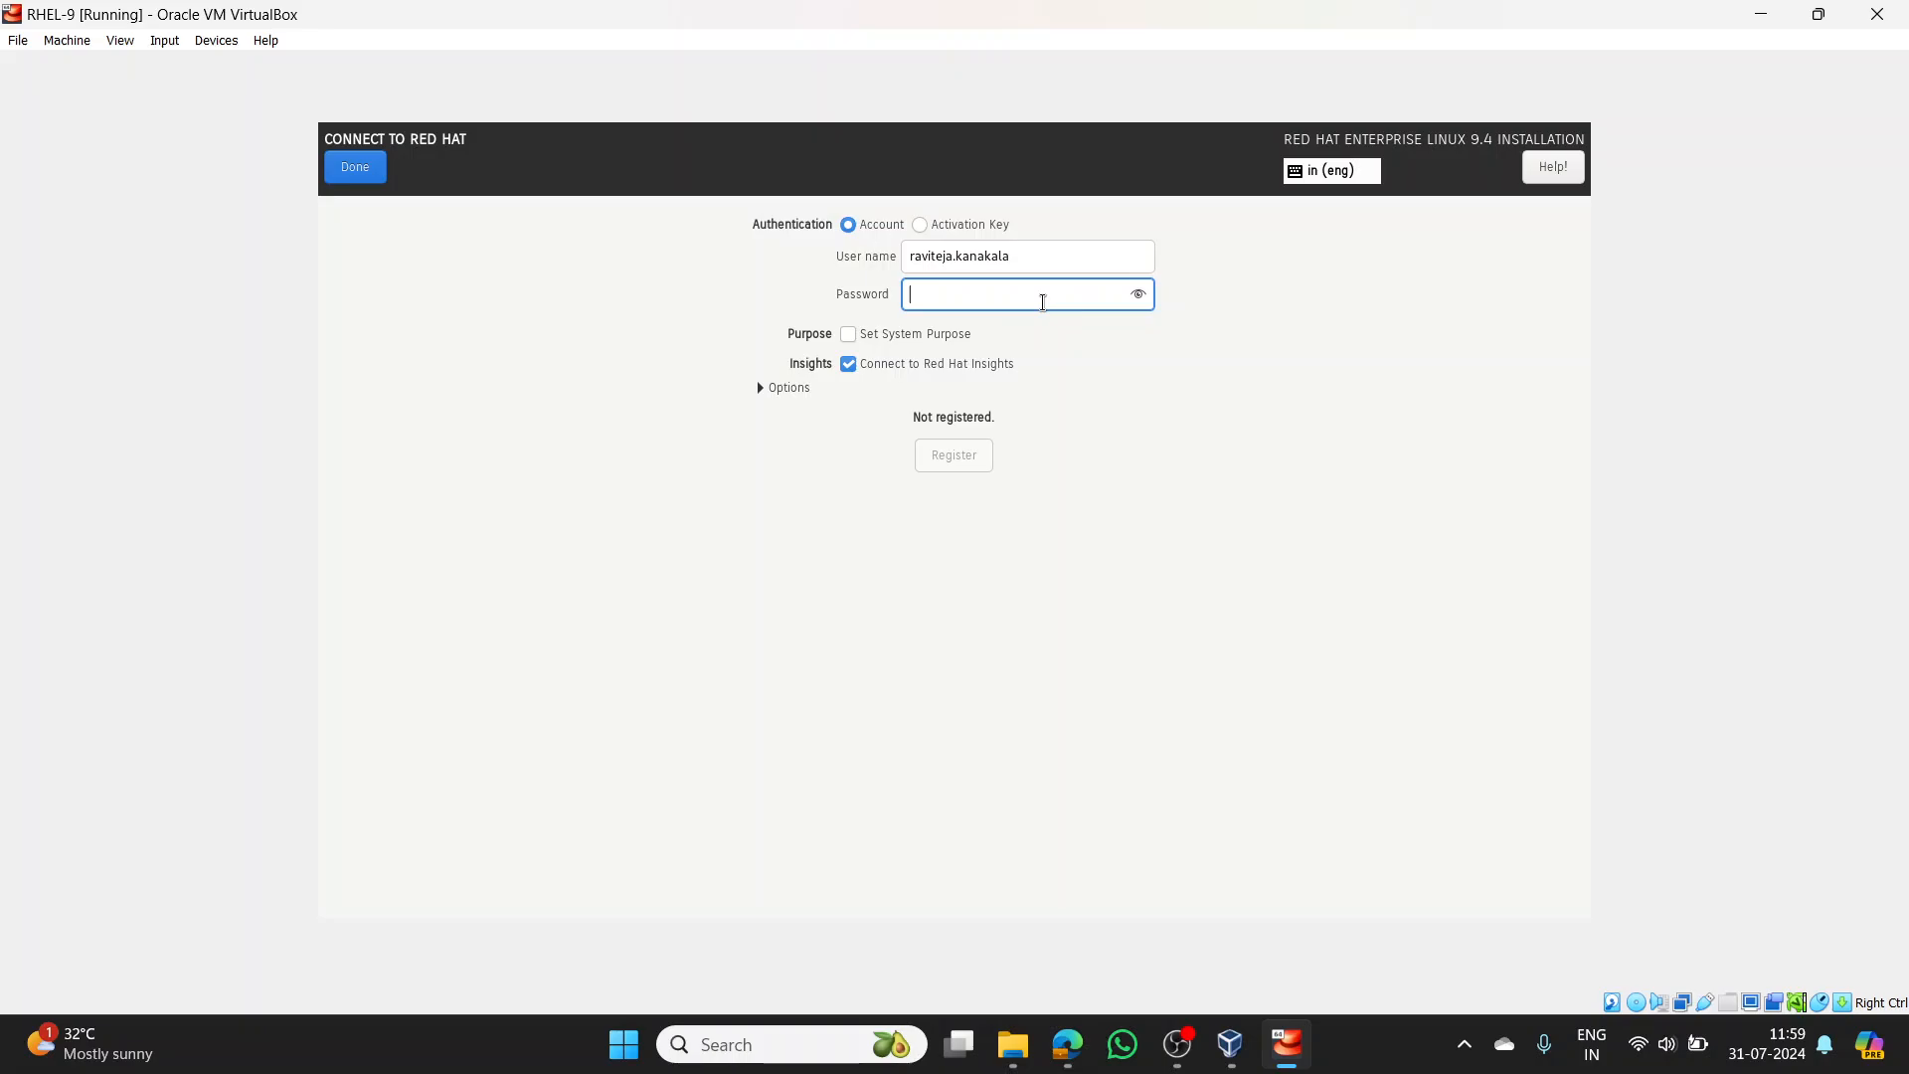
type("********")
left_click(945, 463)
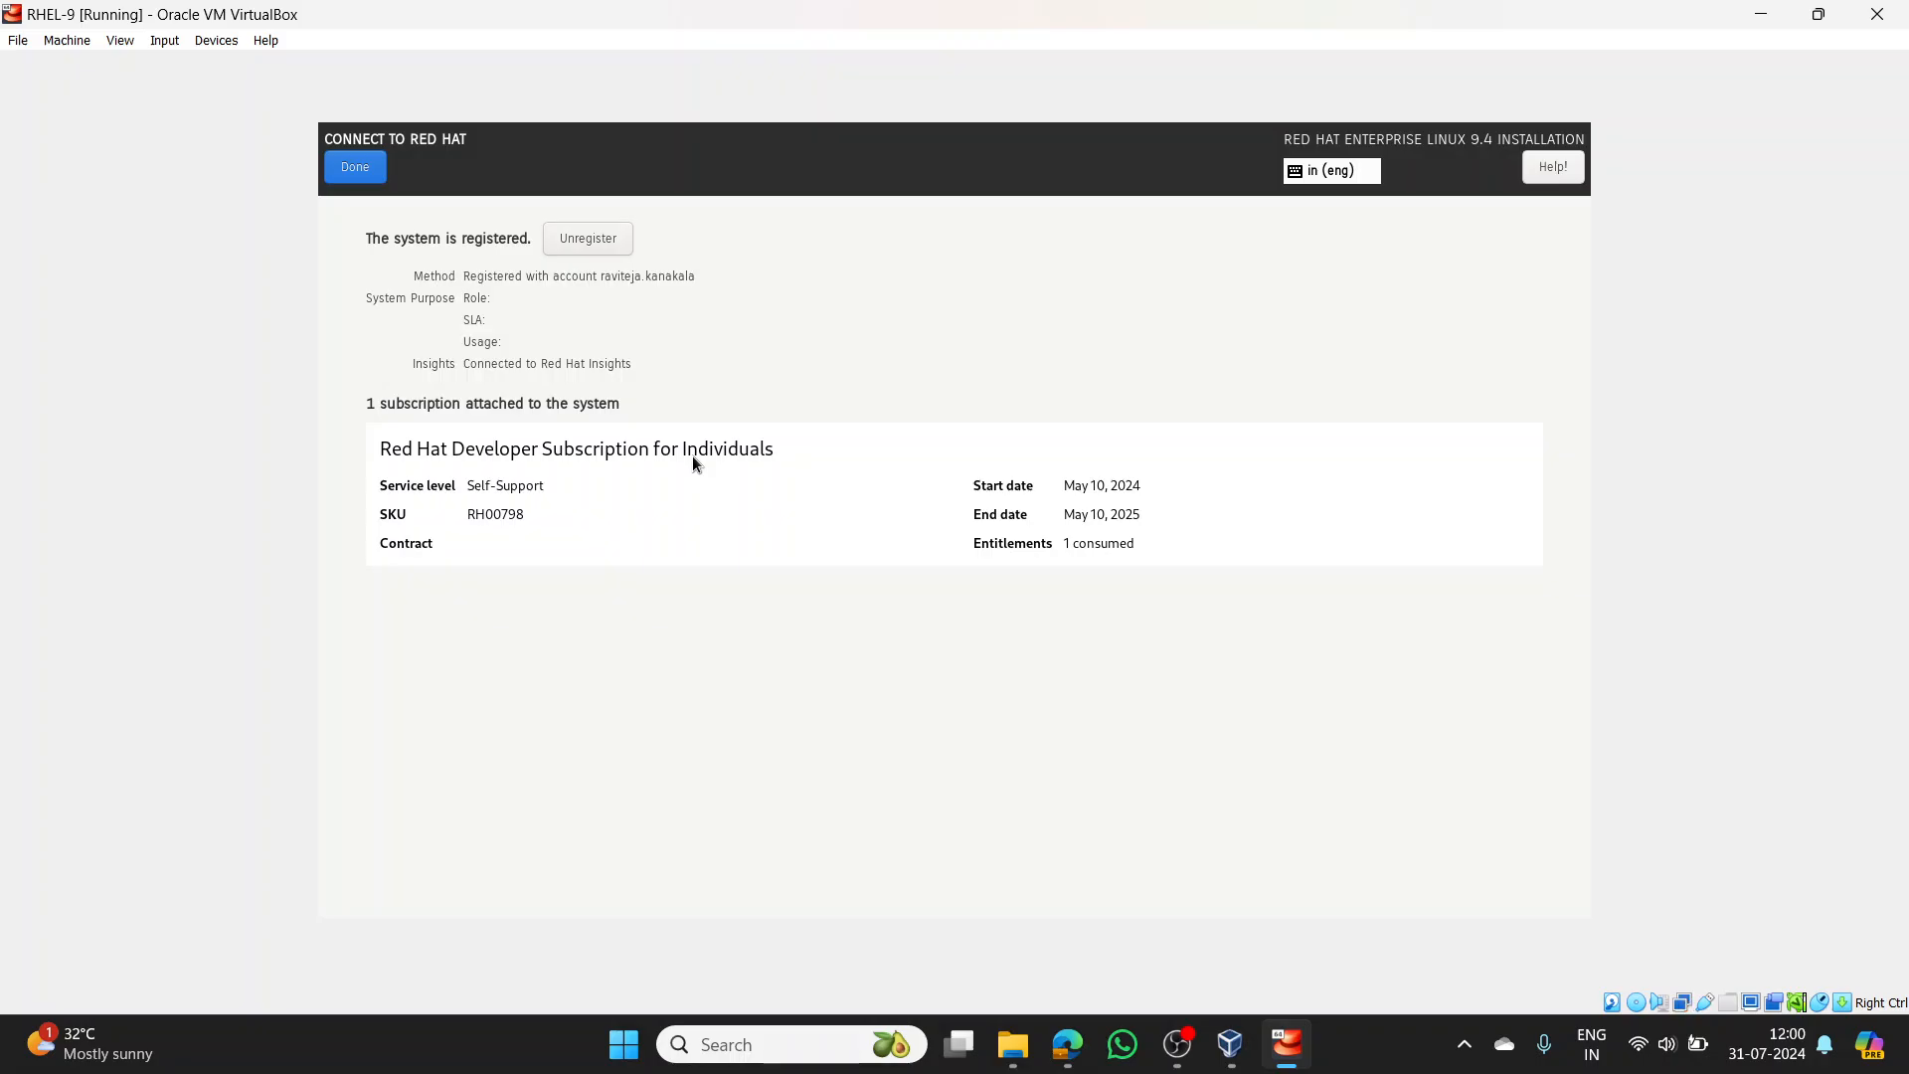
left_click(343, 175)
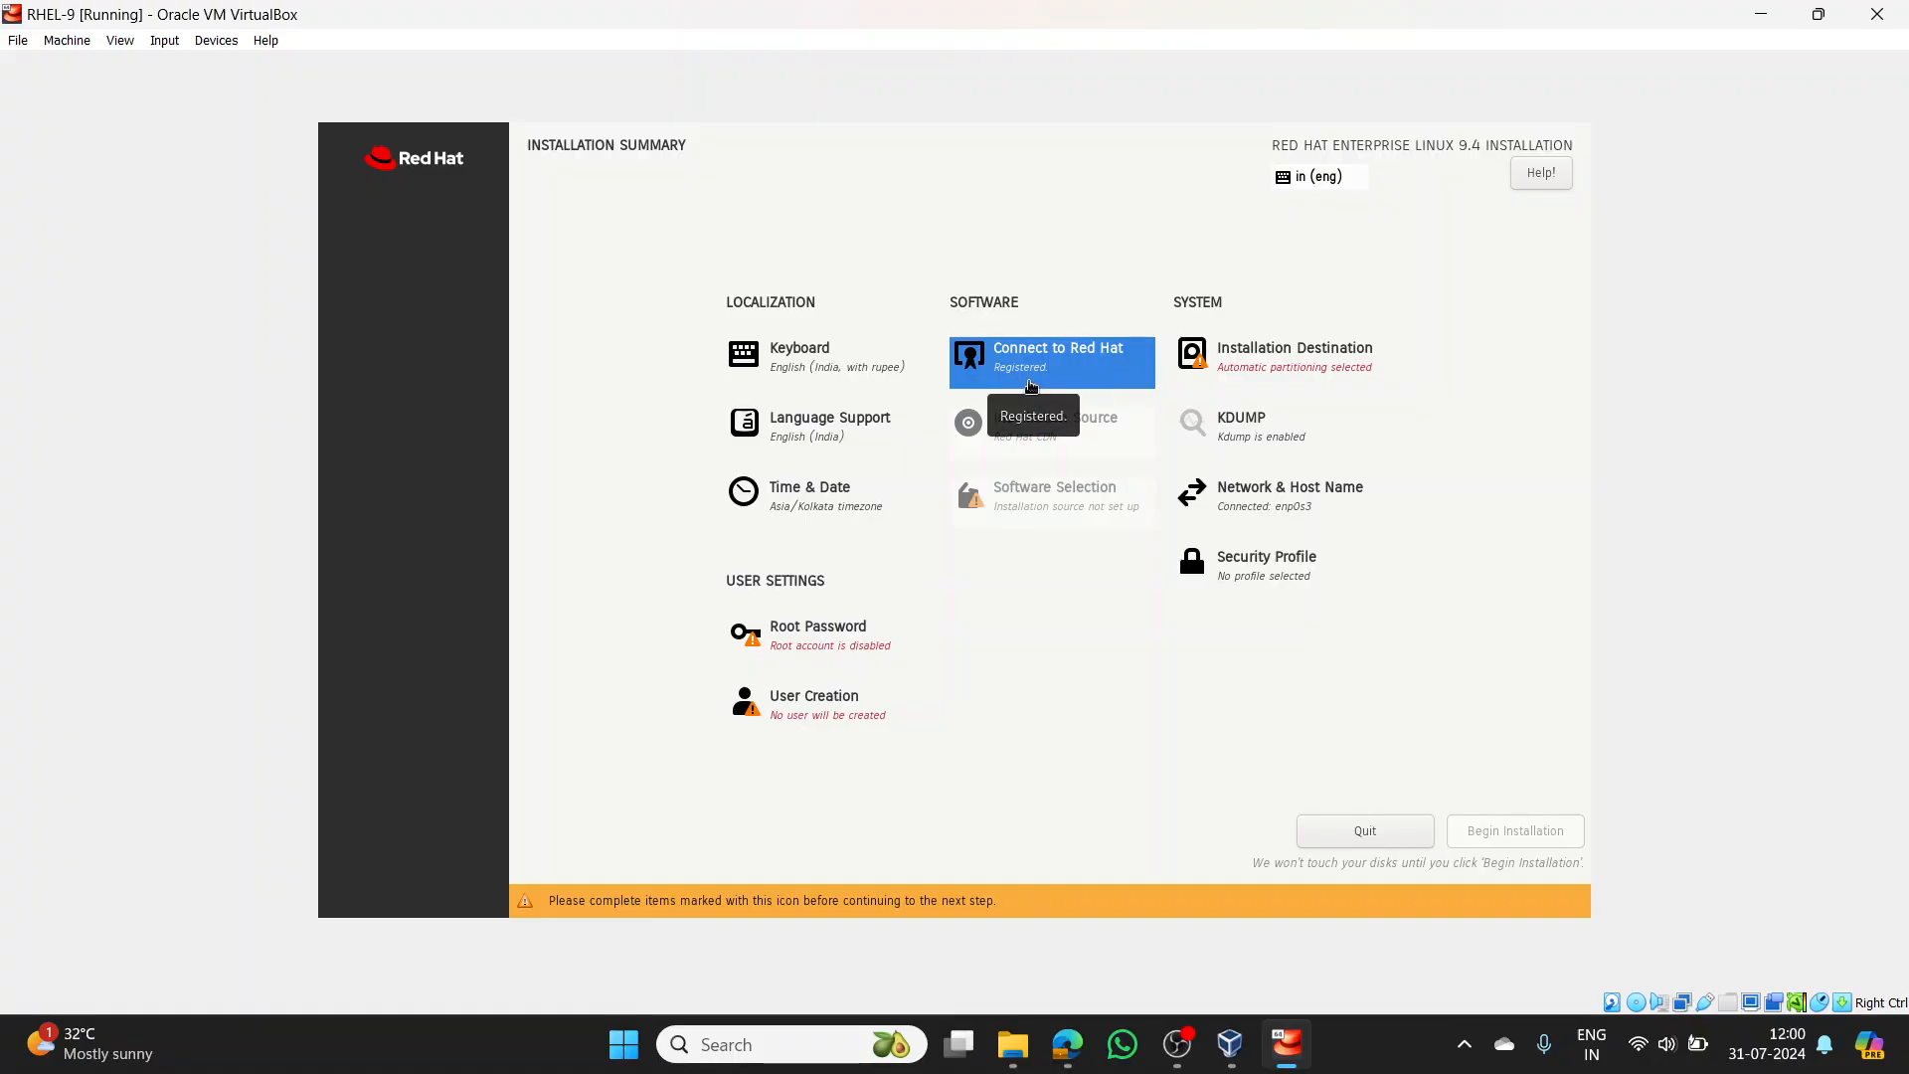
- Select the 20 GiB ATA VBOX HARDDISK as install destination with automatic partitioning
left_click(1286, 371)
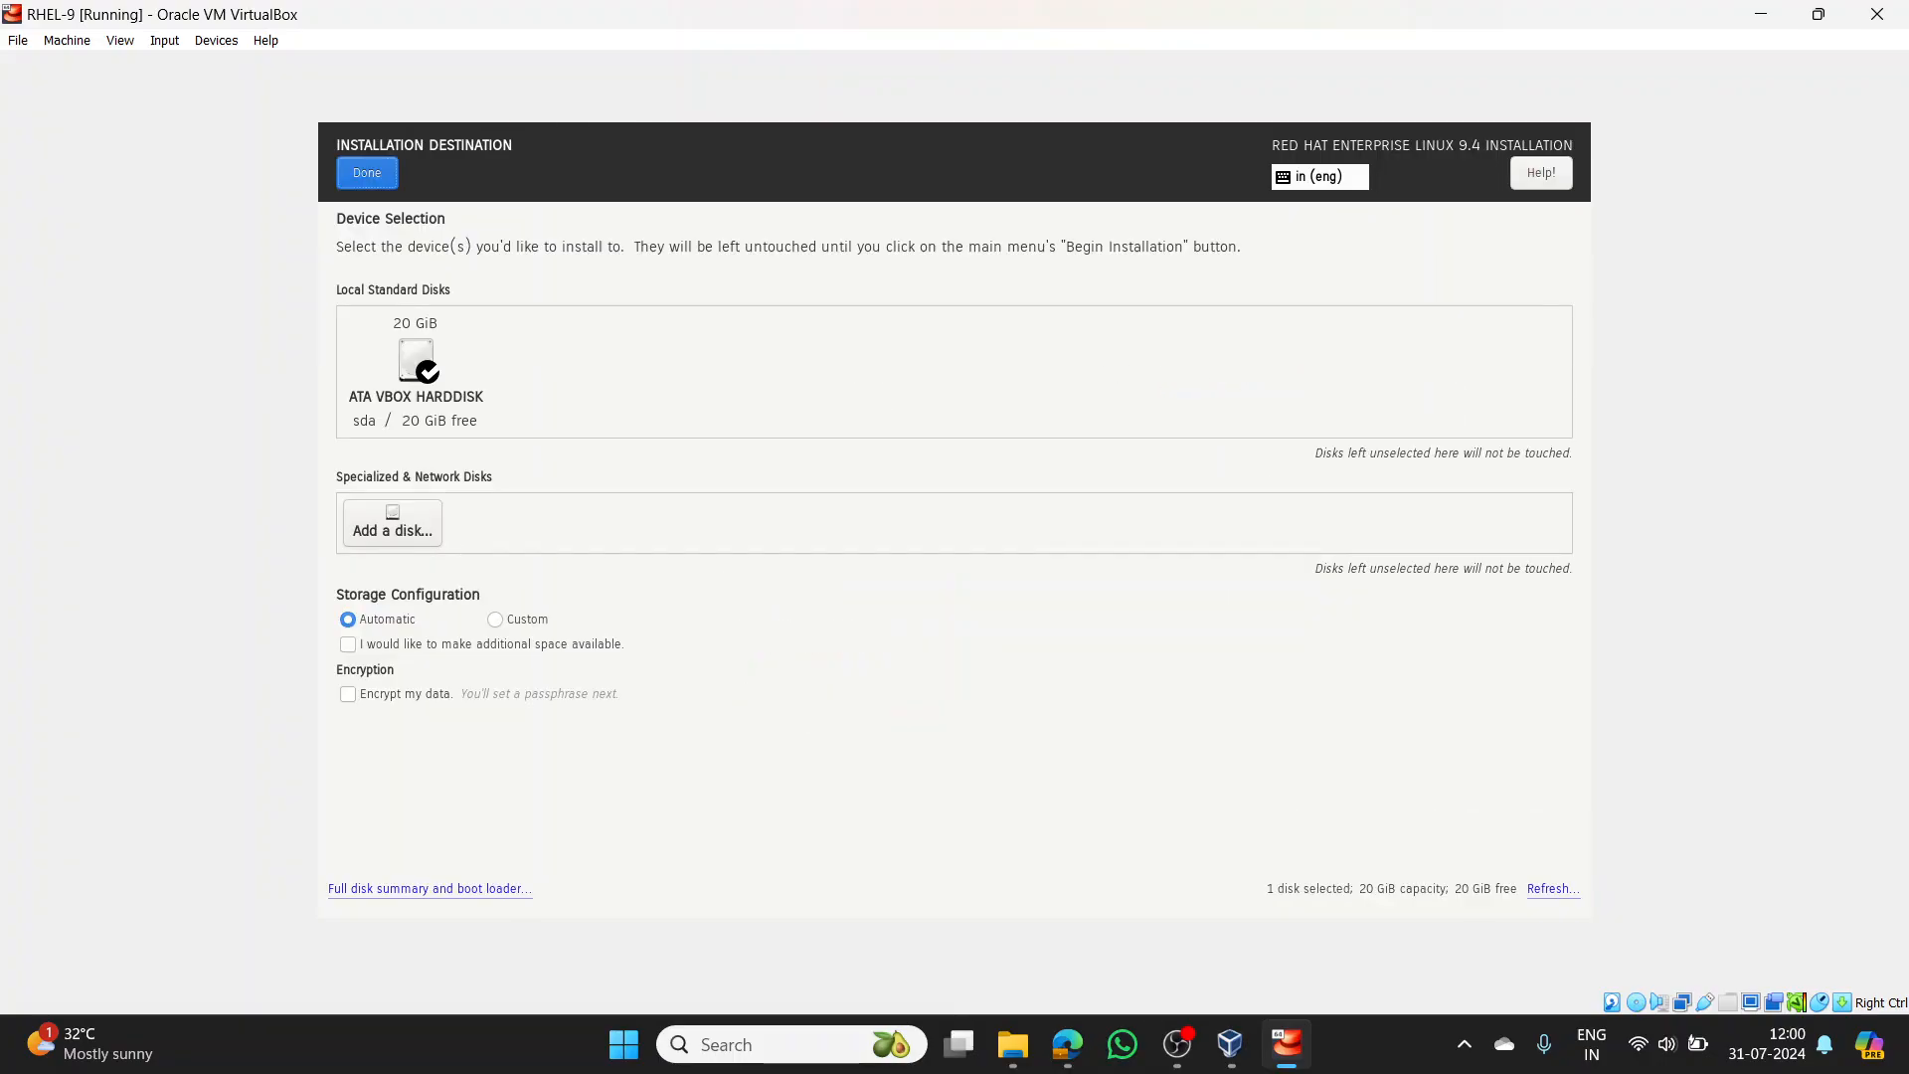
left_click(410, 381)
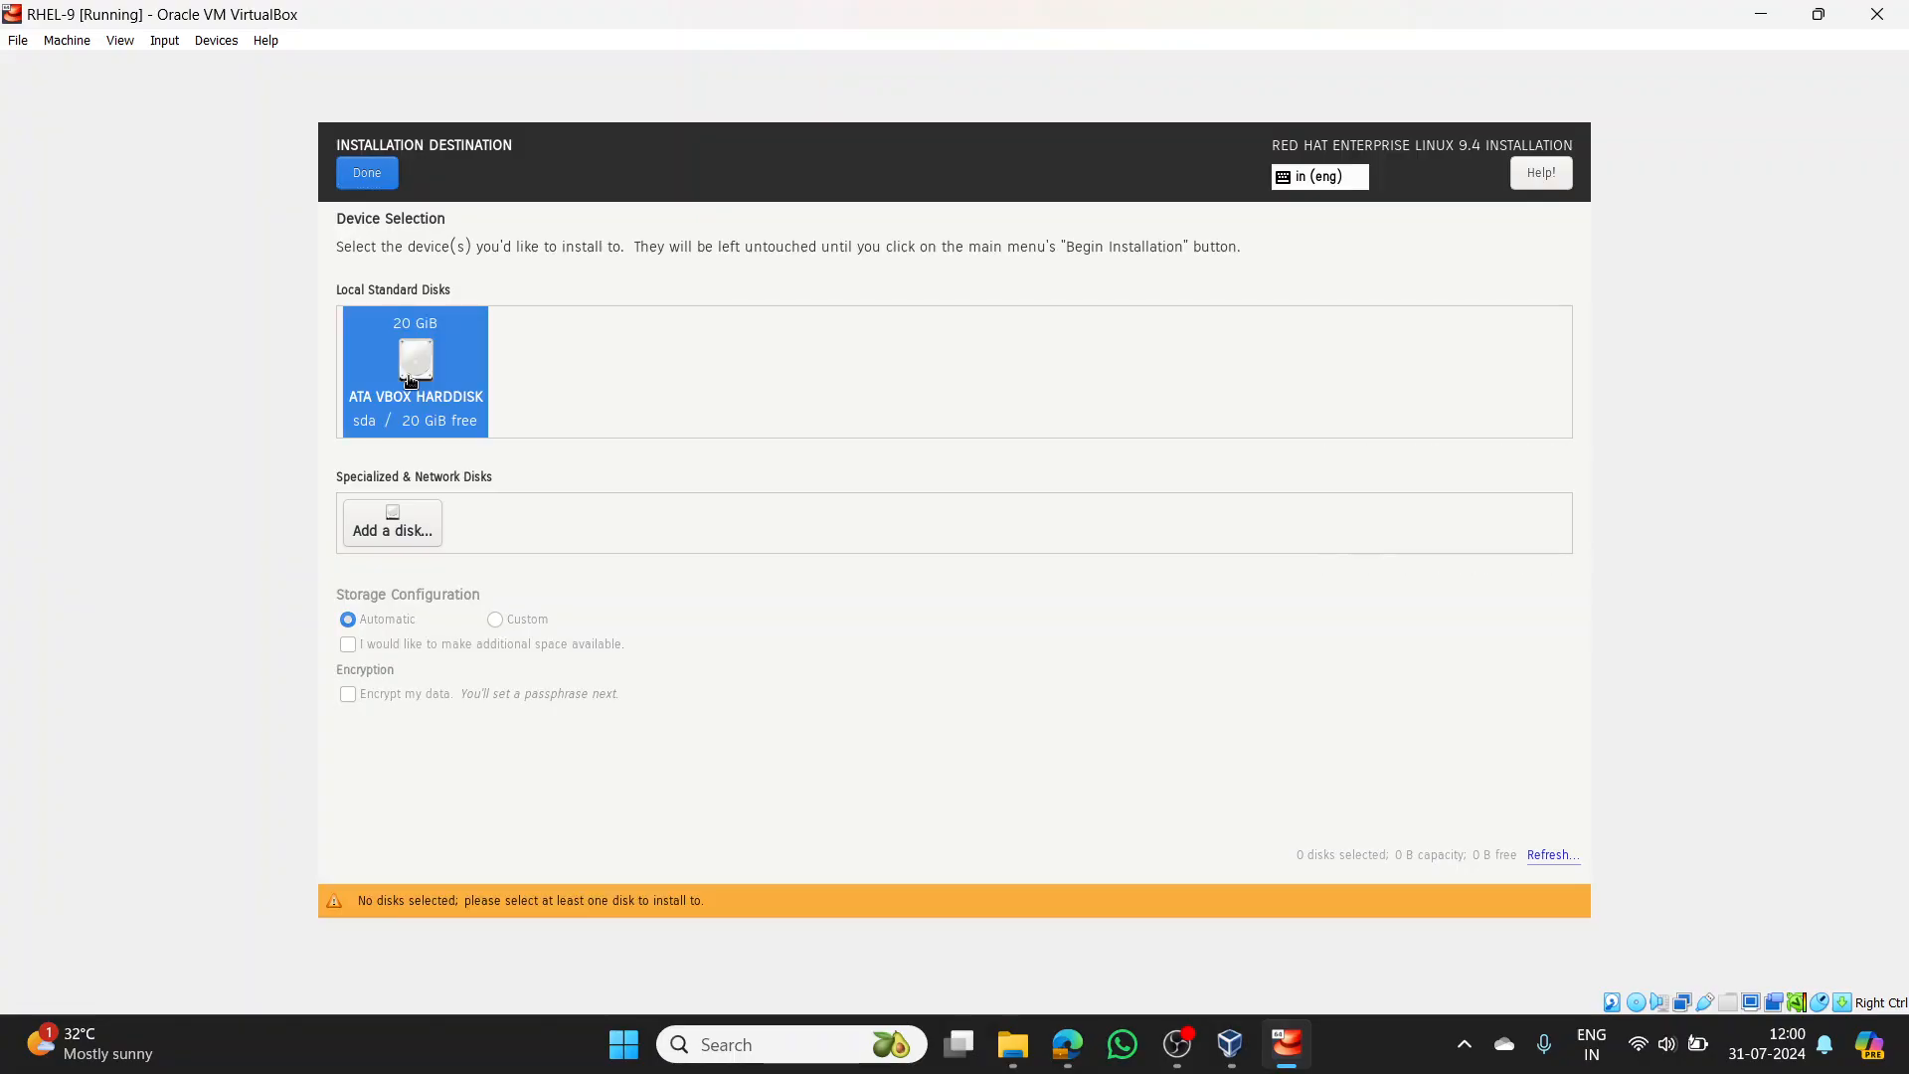
left_click(411, 381)
left_click(392, 161)
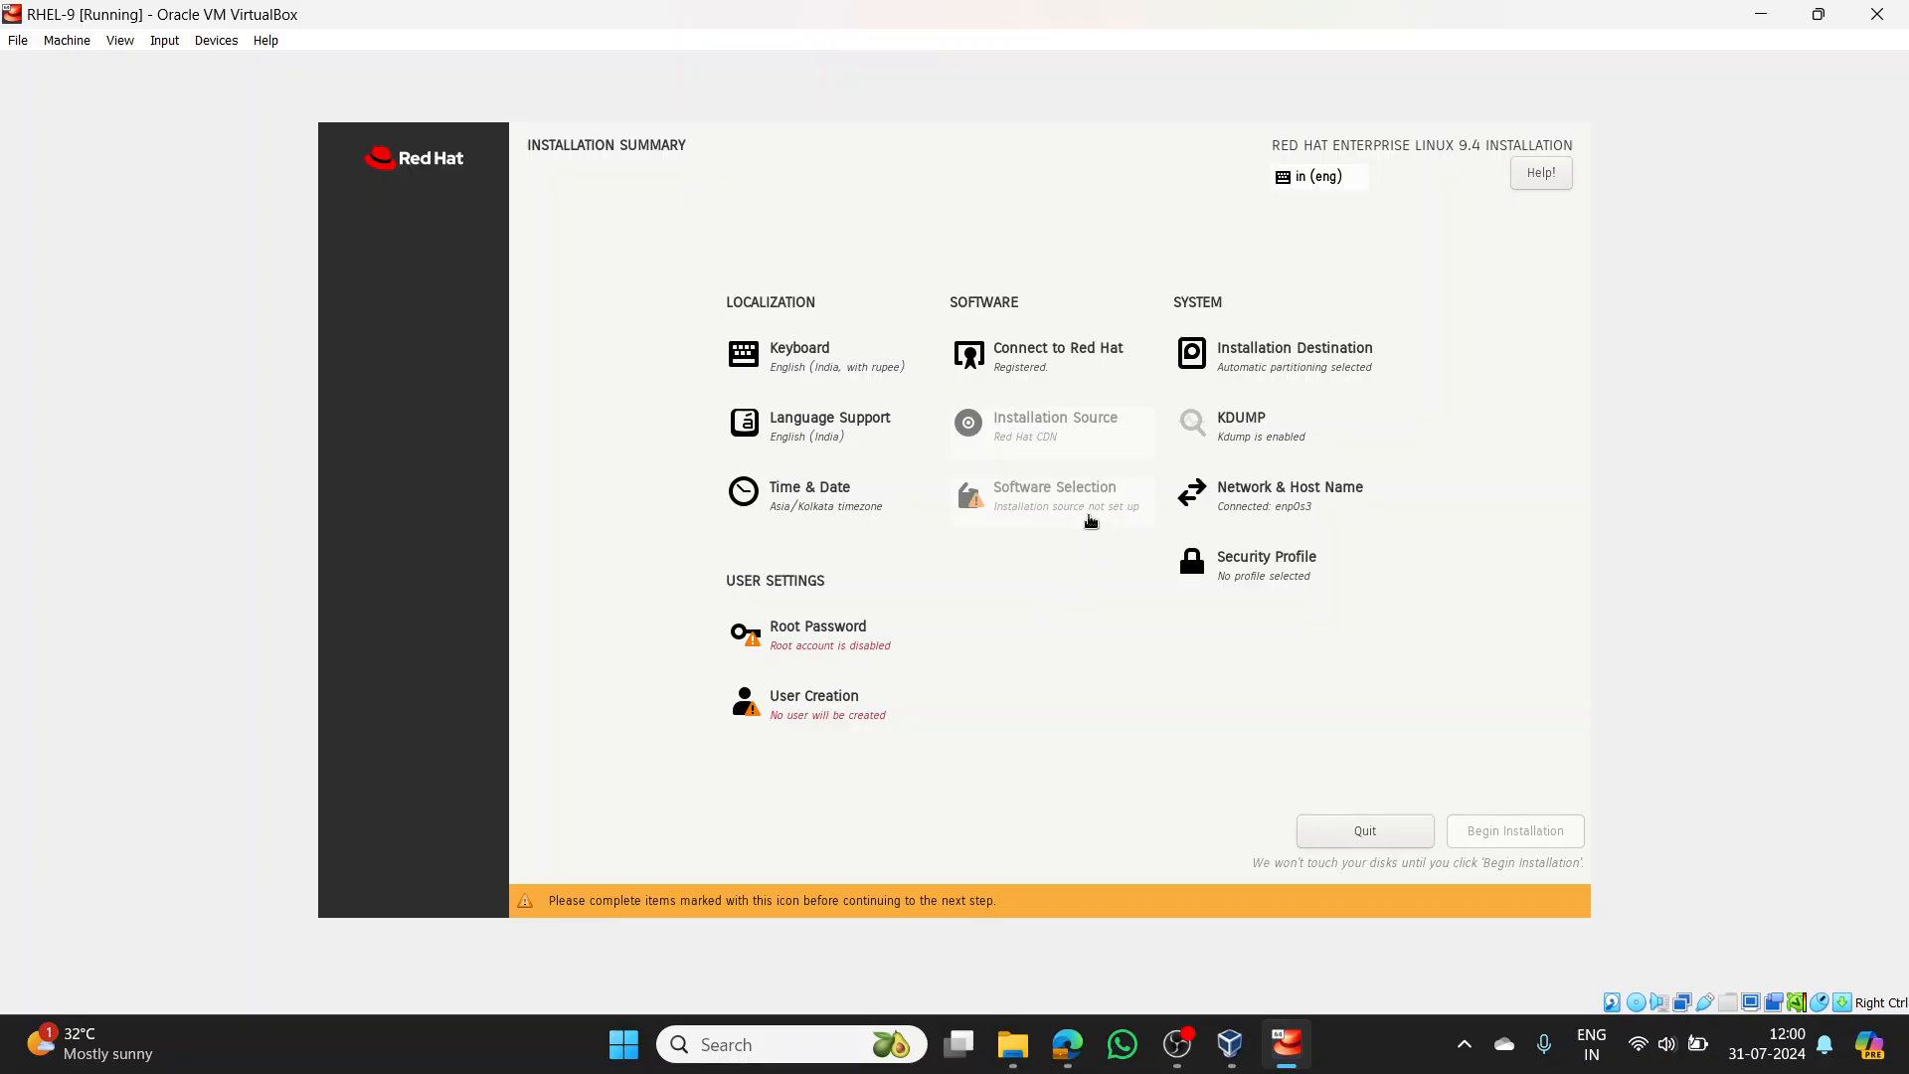
- Enter and confirm a root password with root SSH password login left off, accepting it despite being short
left_click(838, 653)
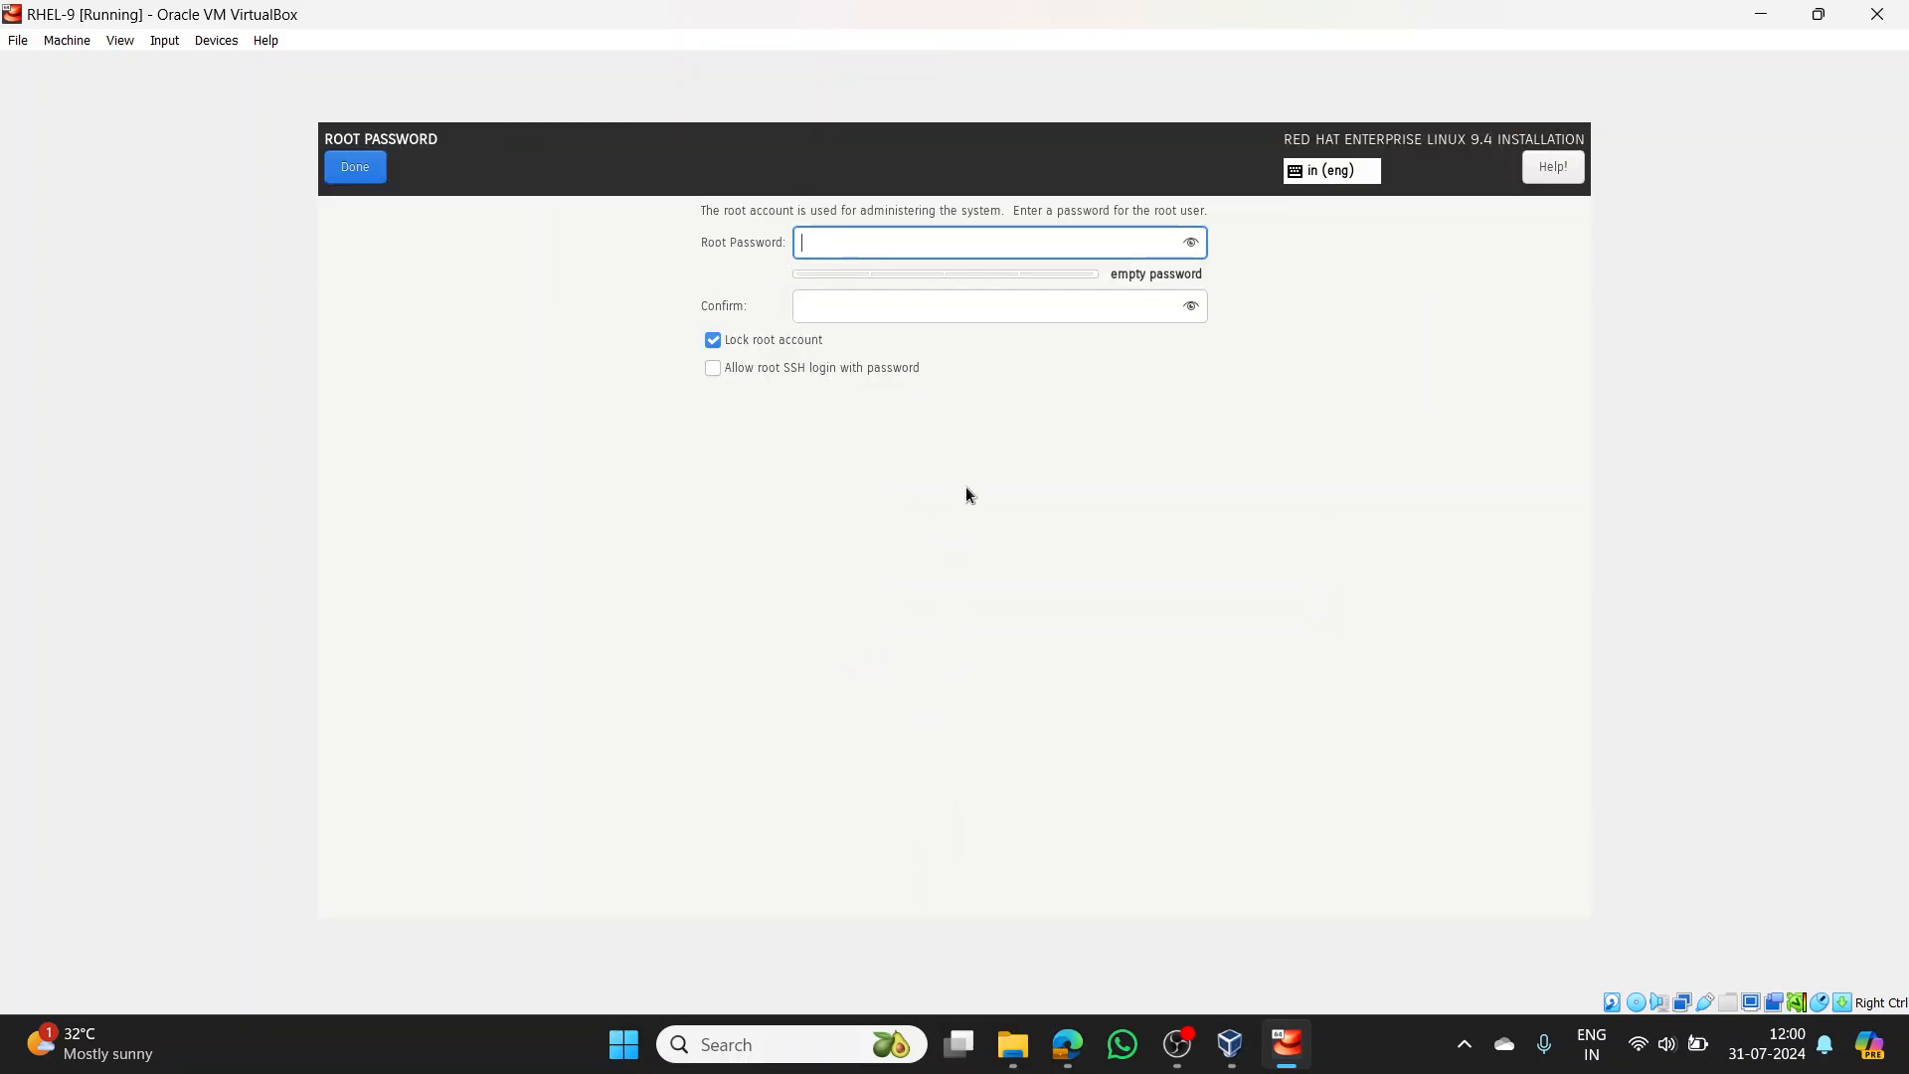
type("••••")
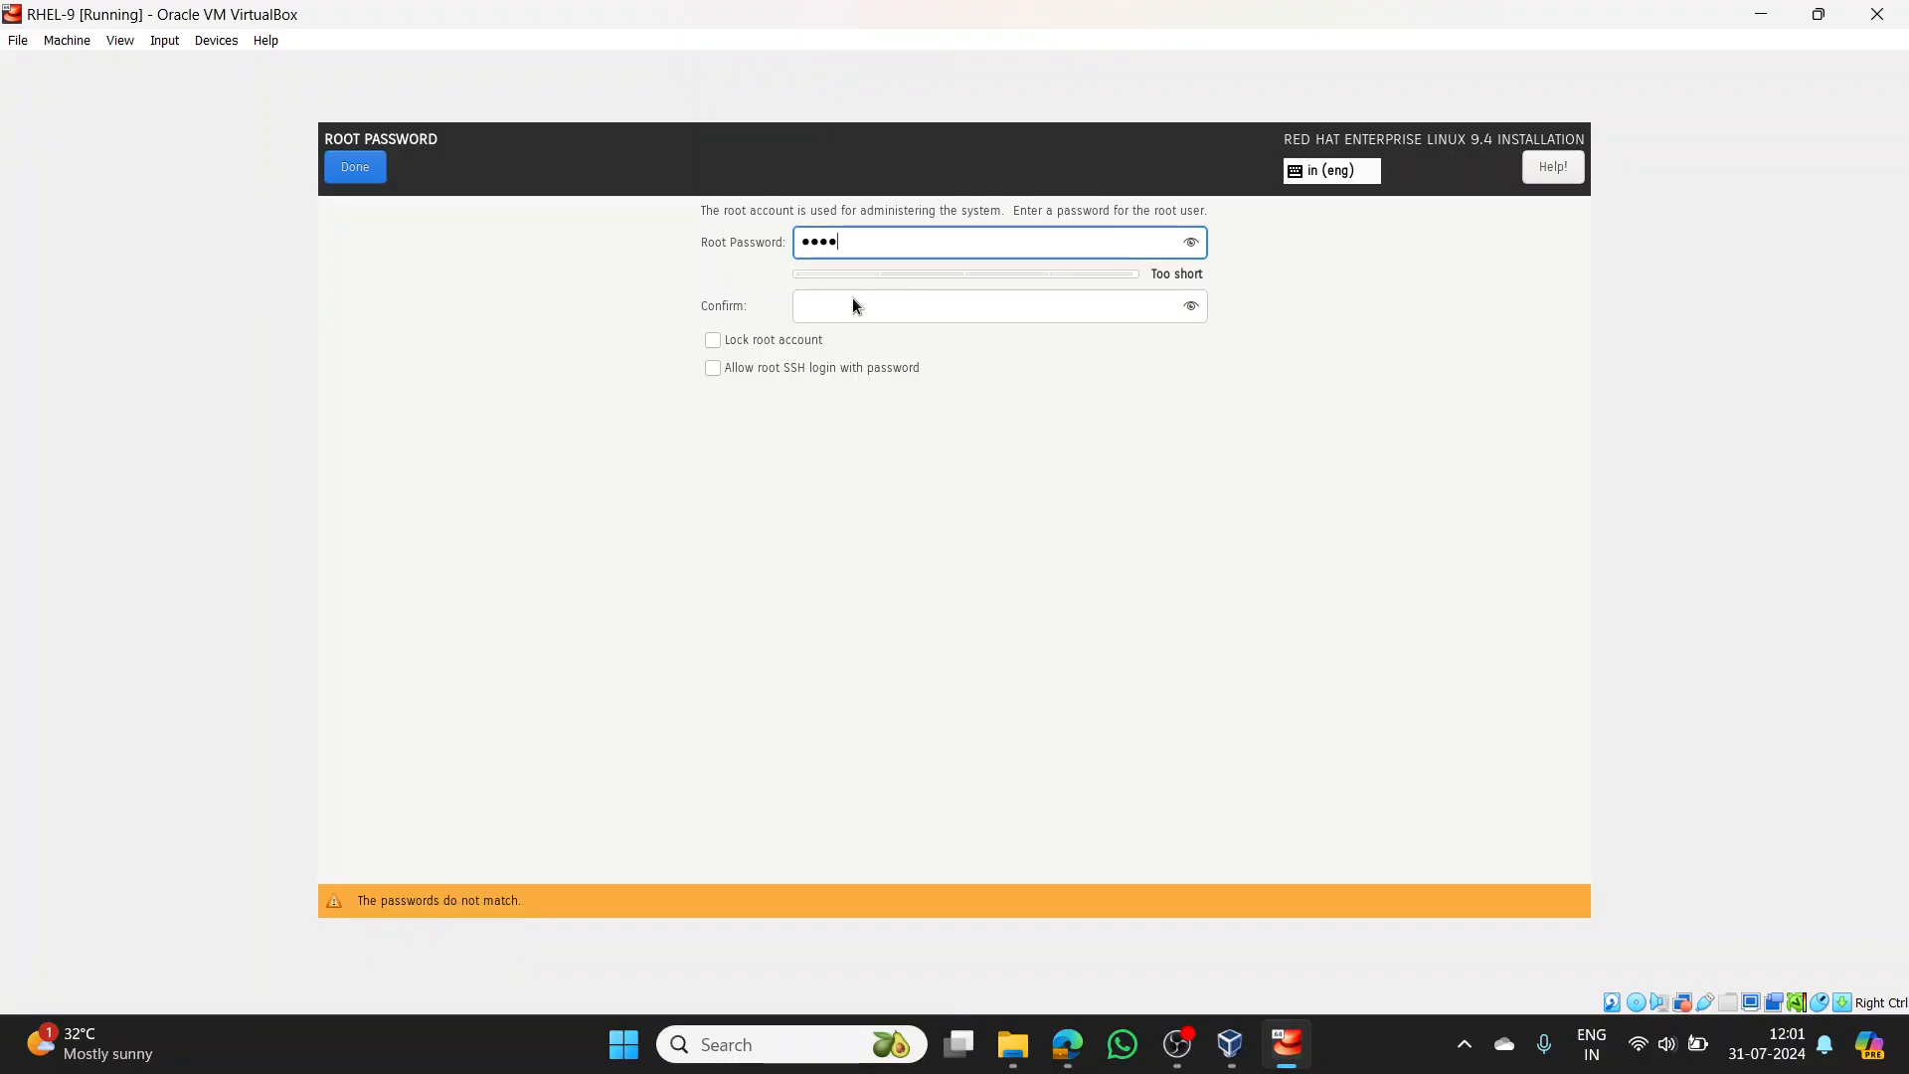
left_click(861, 364)
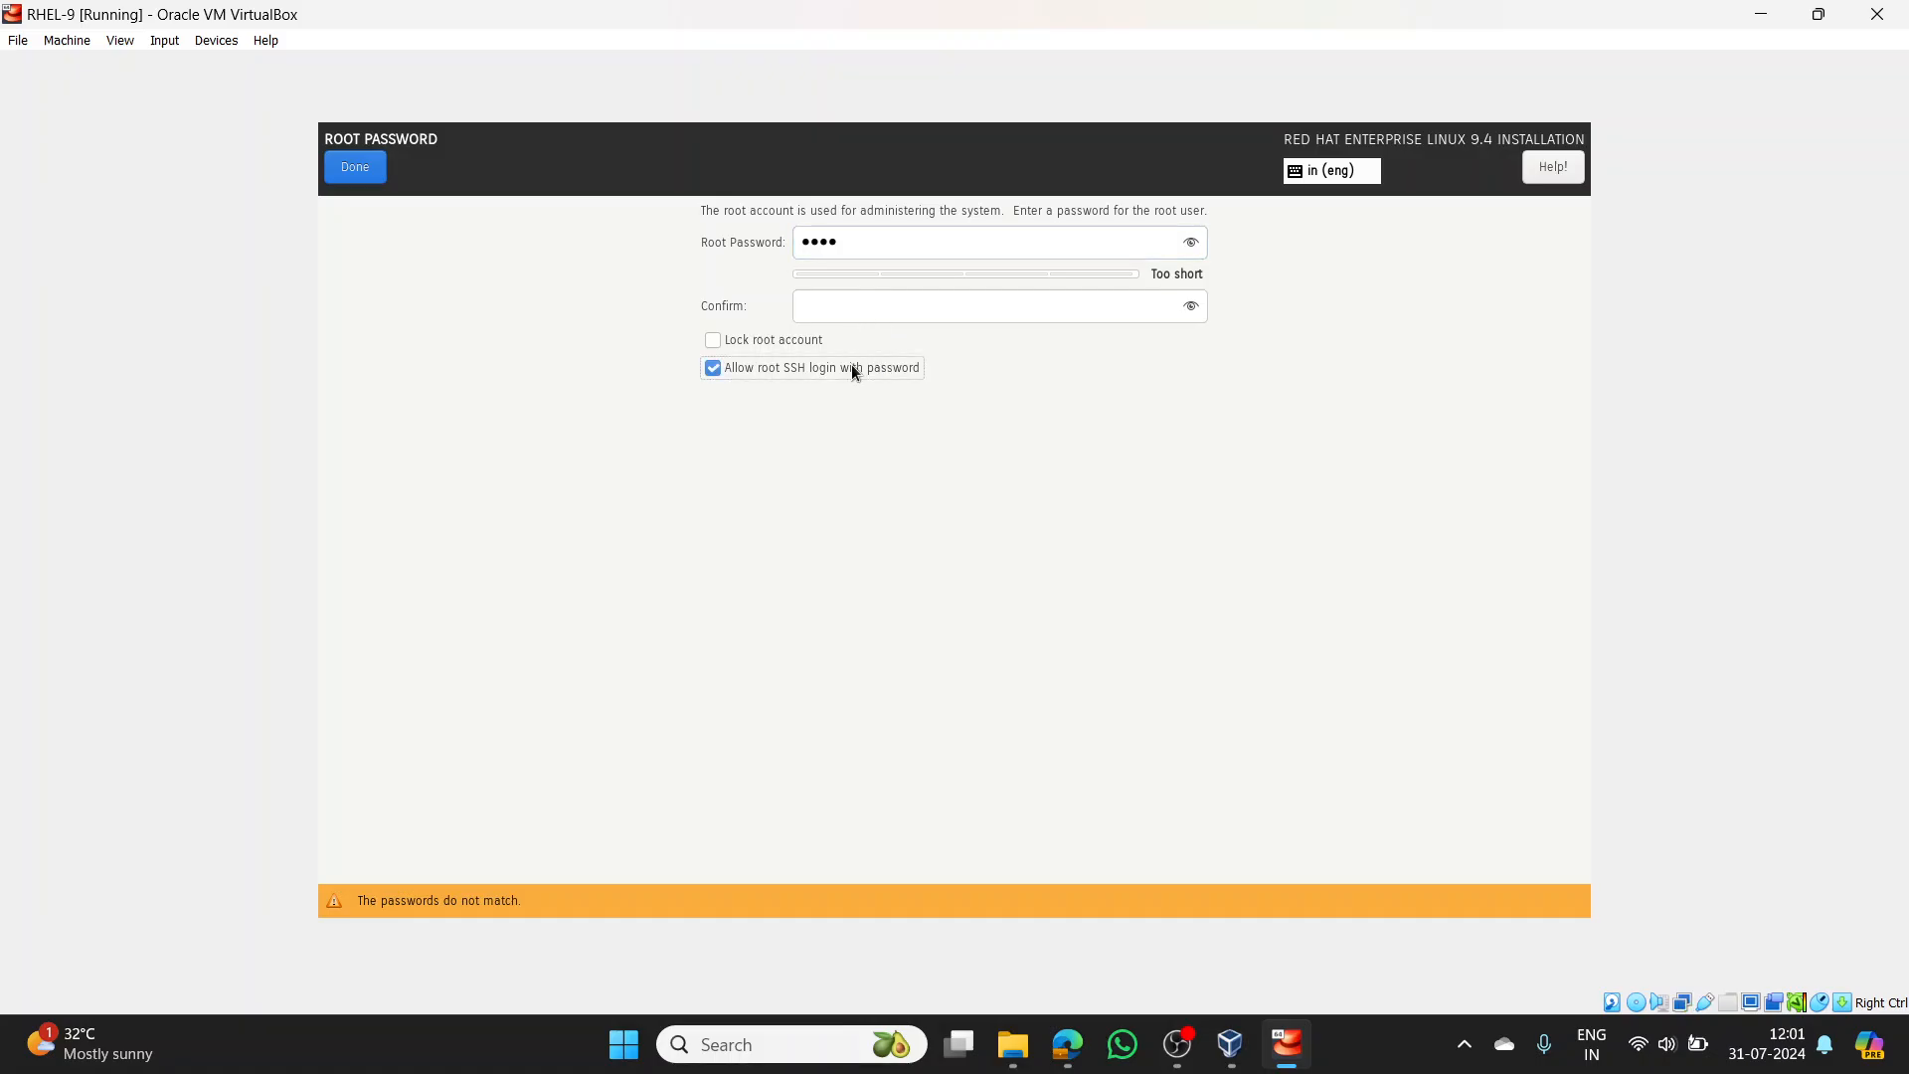
left_click(851, 365)
left_click(853, 310)
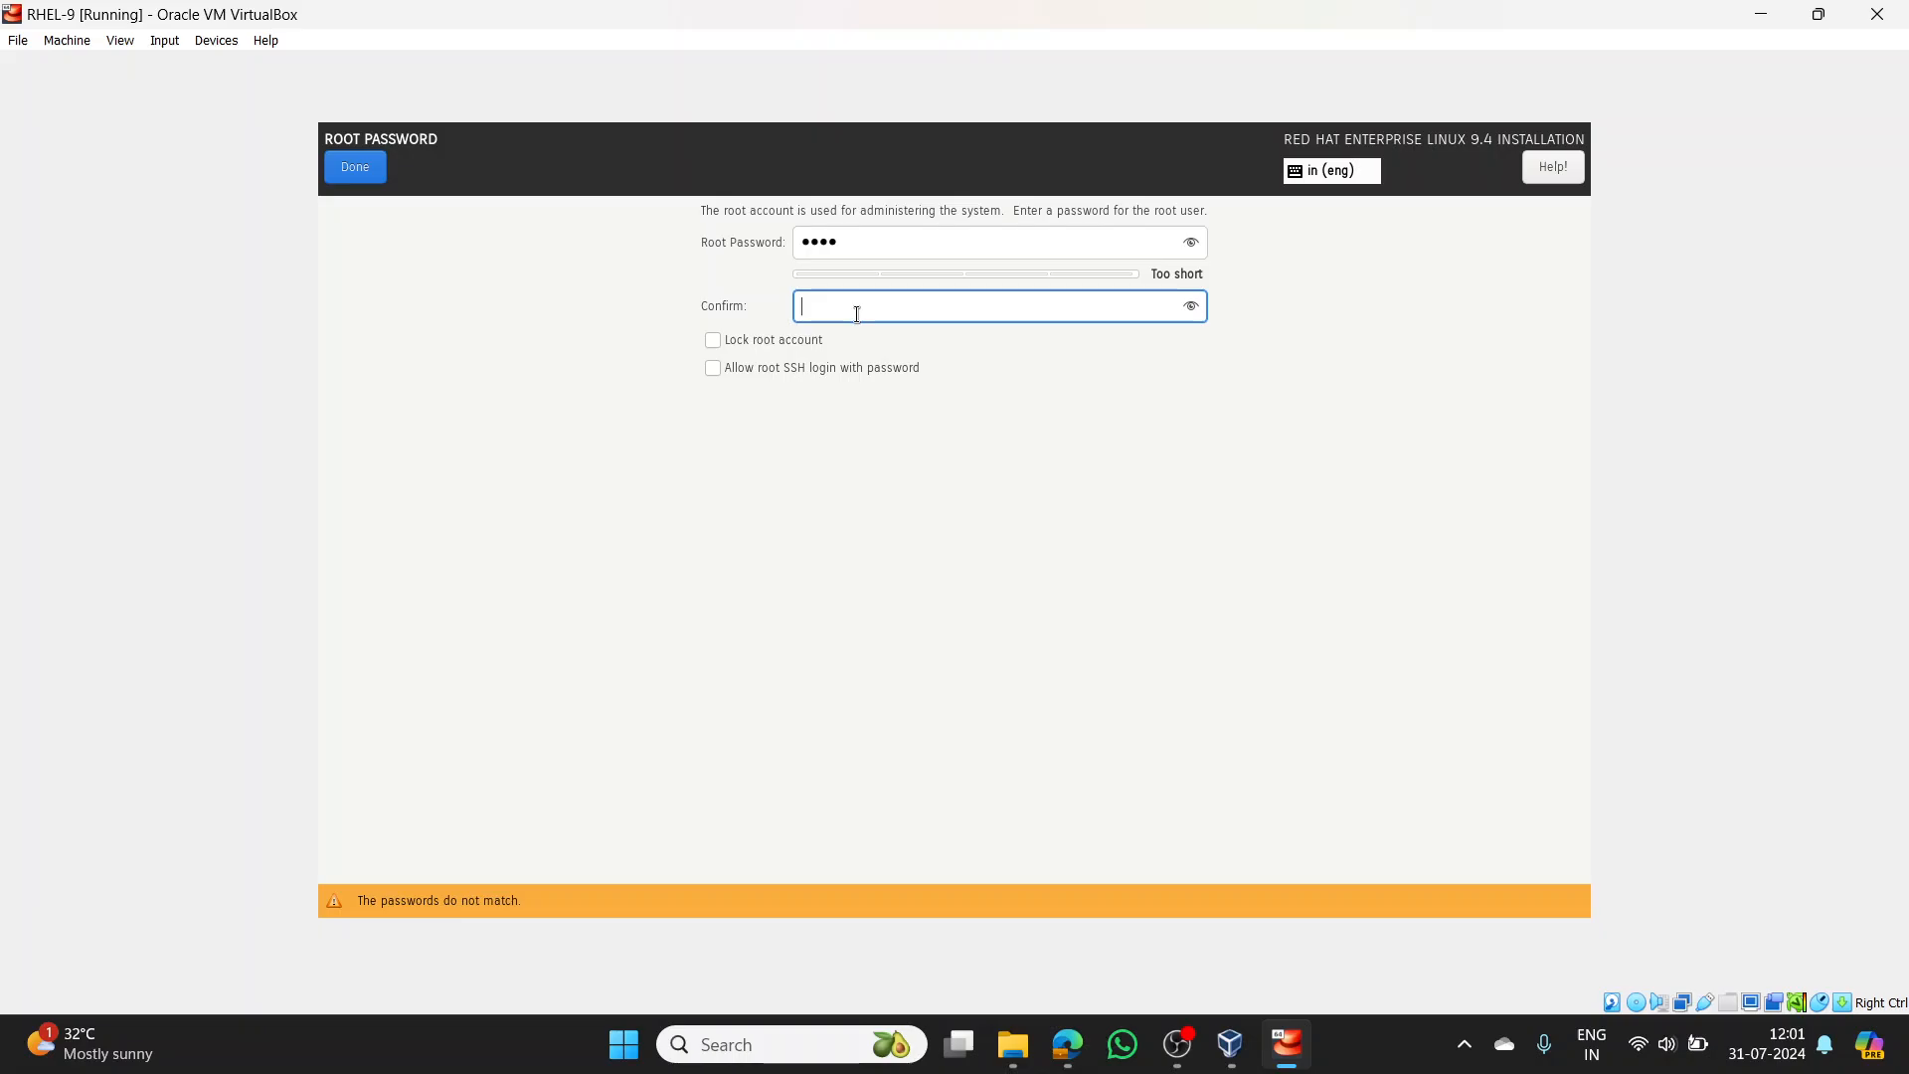
type("root")
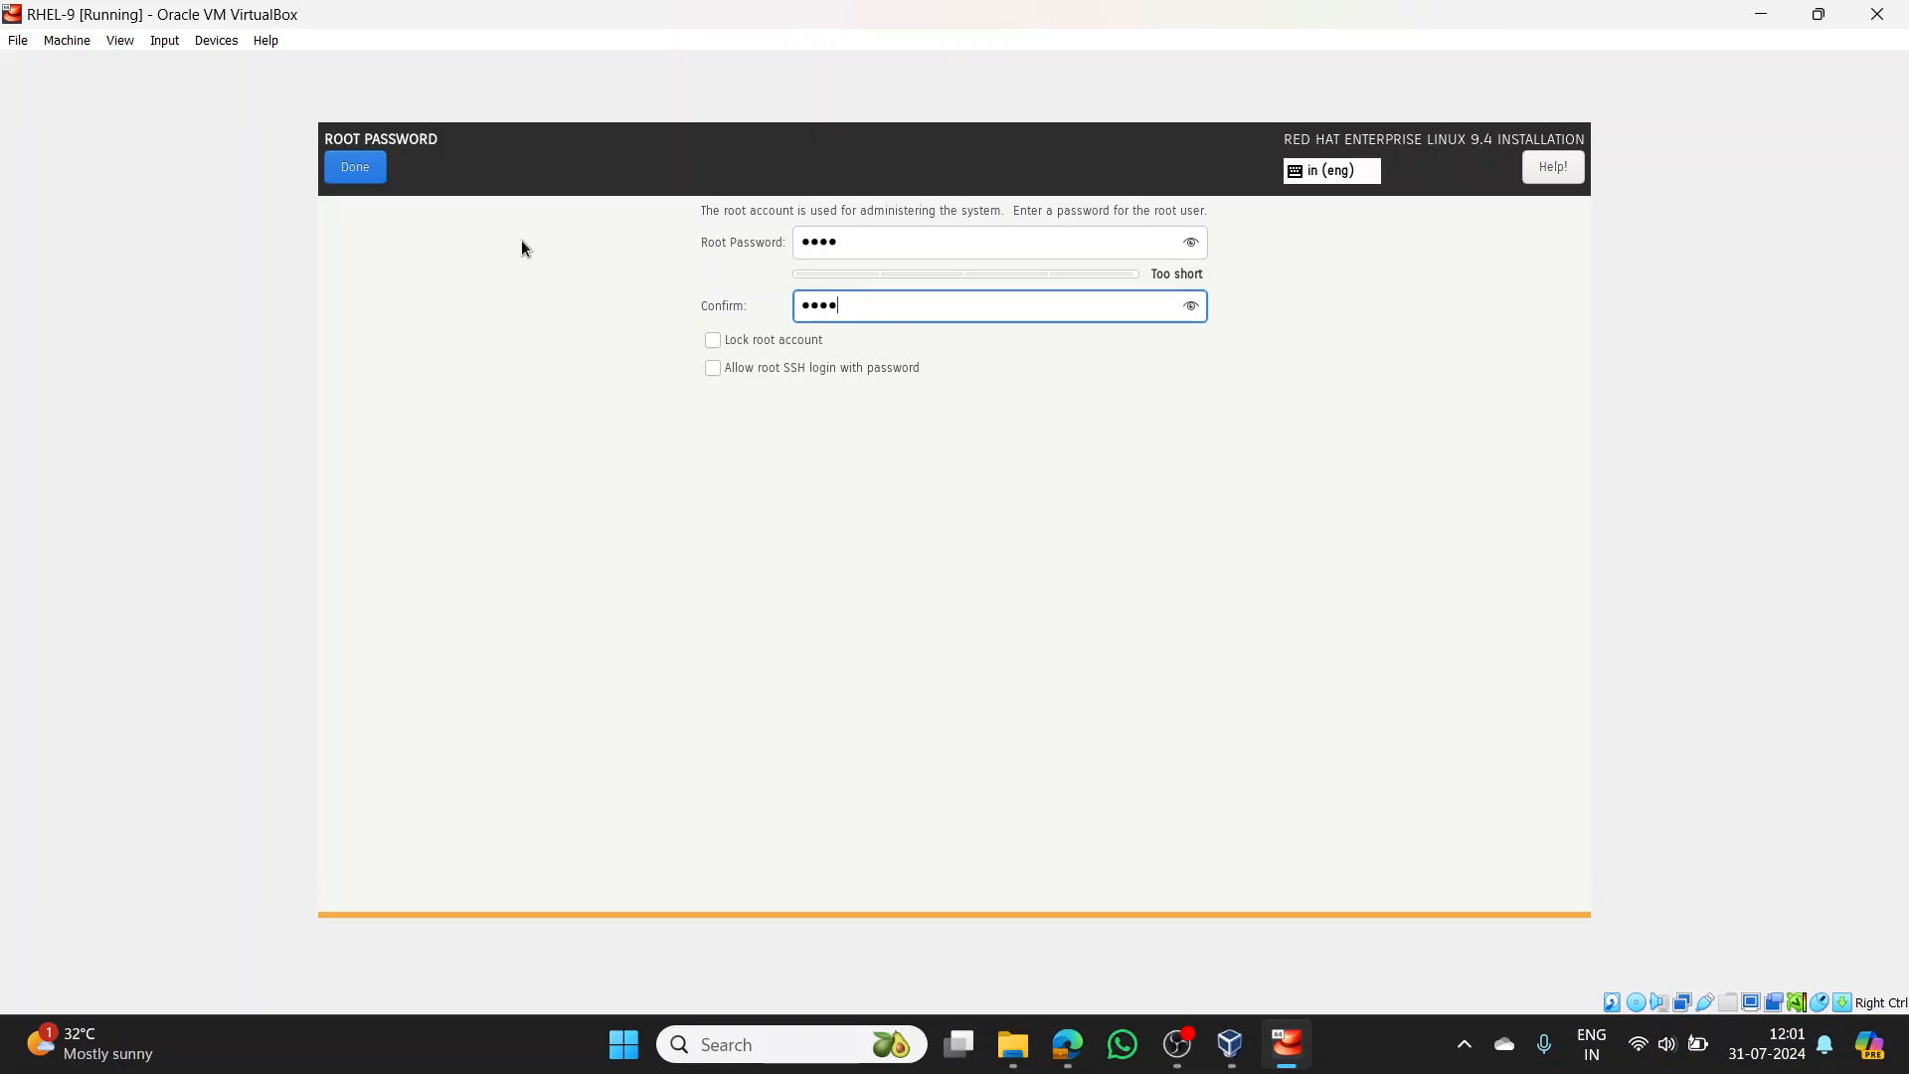
left_click(331, 169)
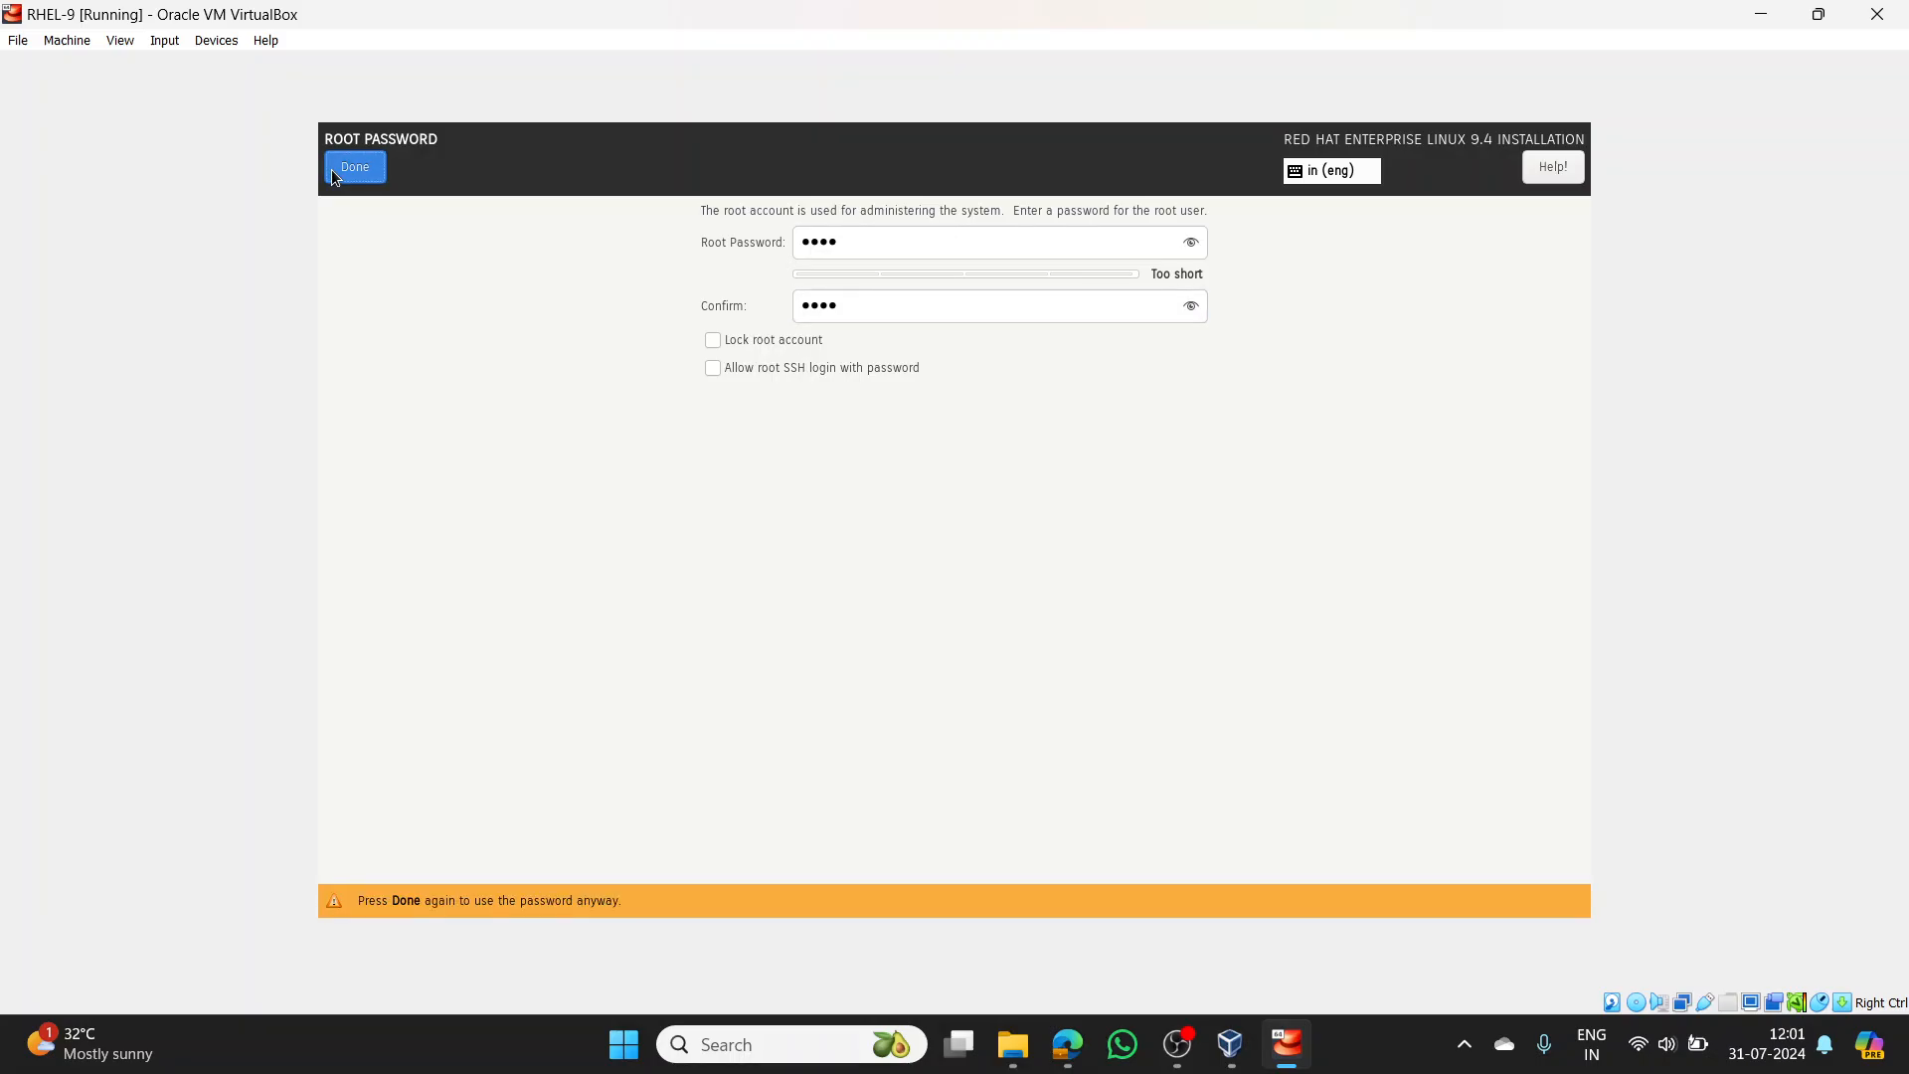
left_click(331, 169)
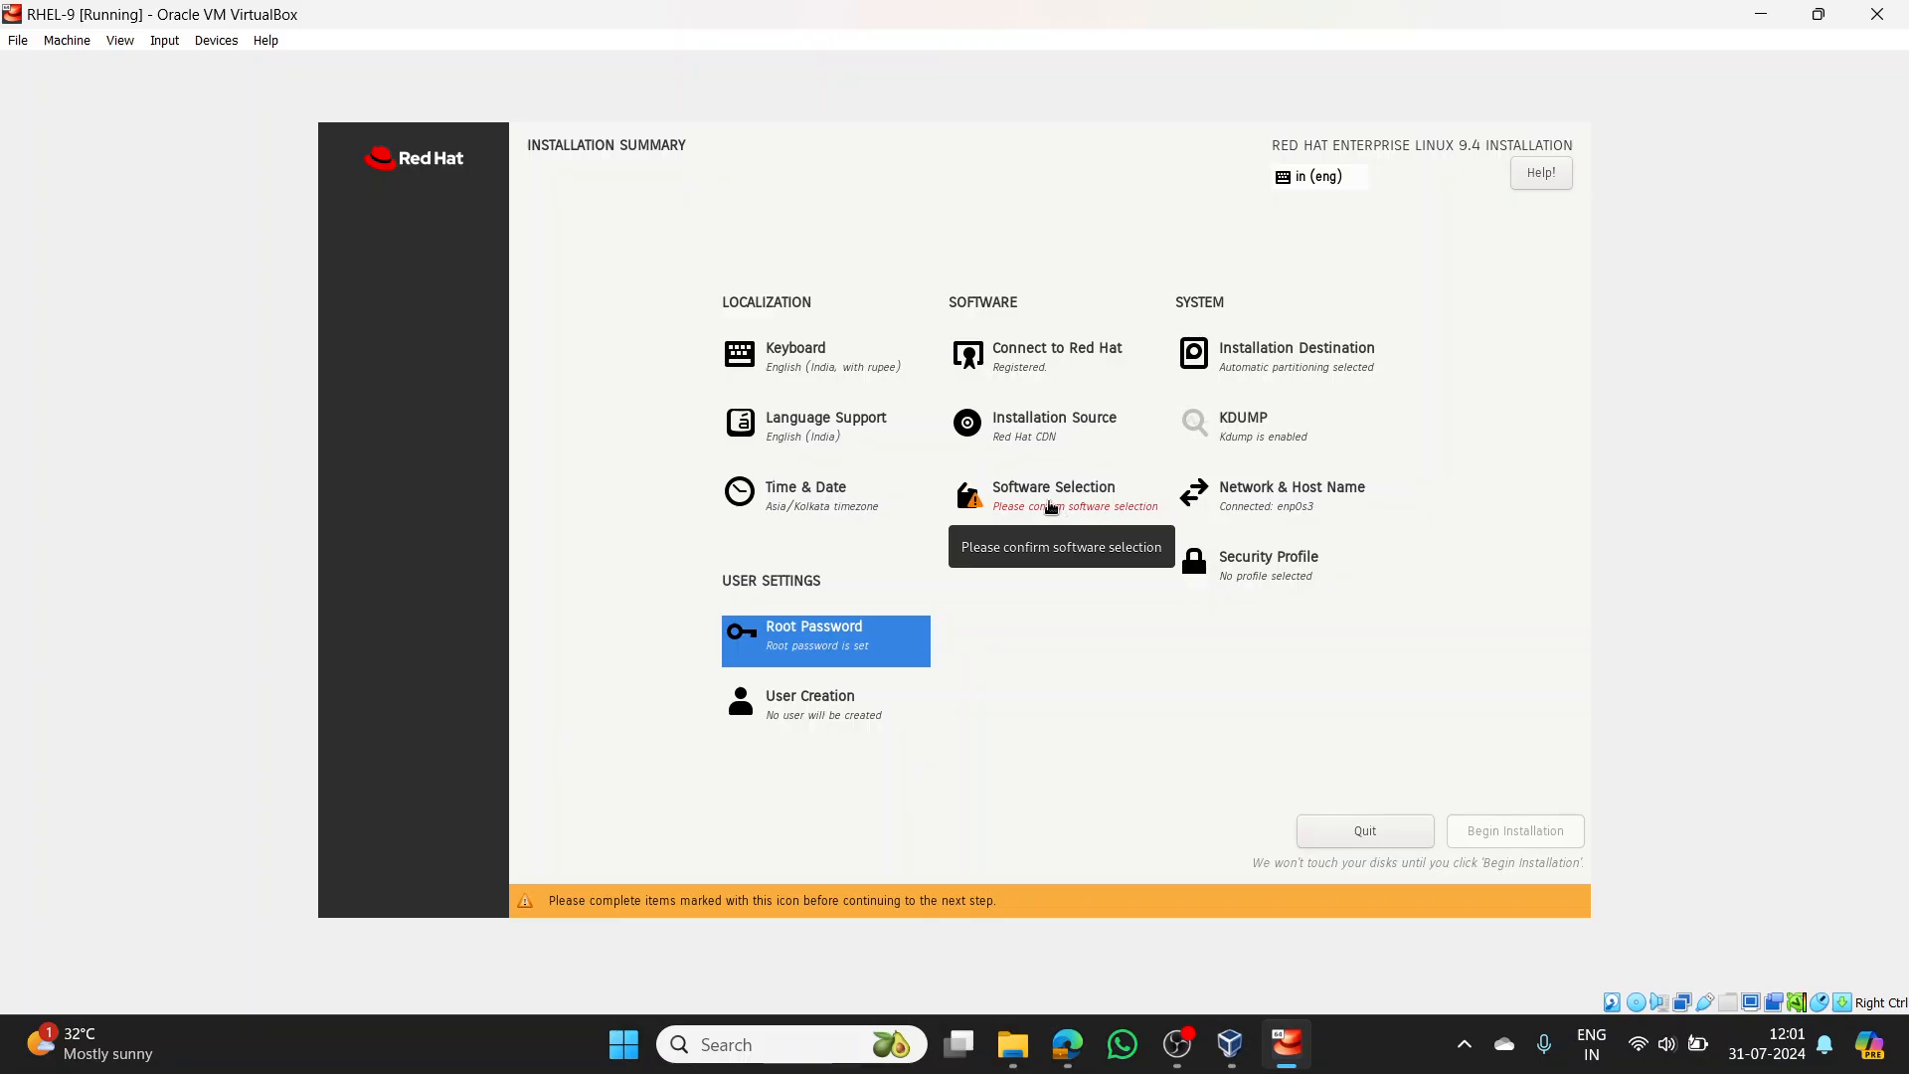
- Keep Server with GUI as the base environment in Software Selection
left_click(1051, 505)
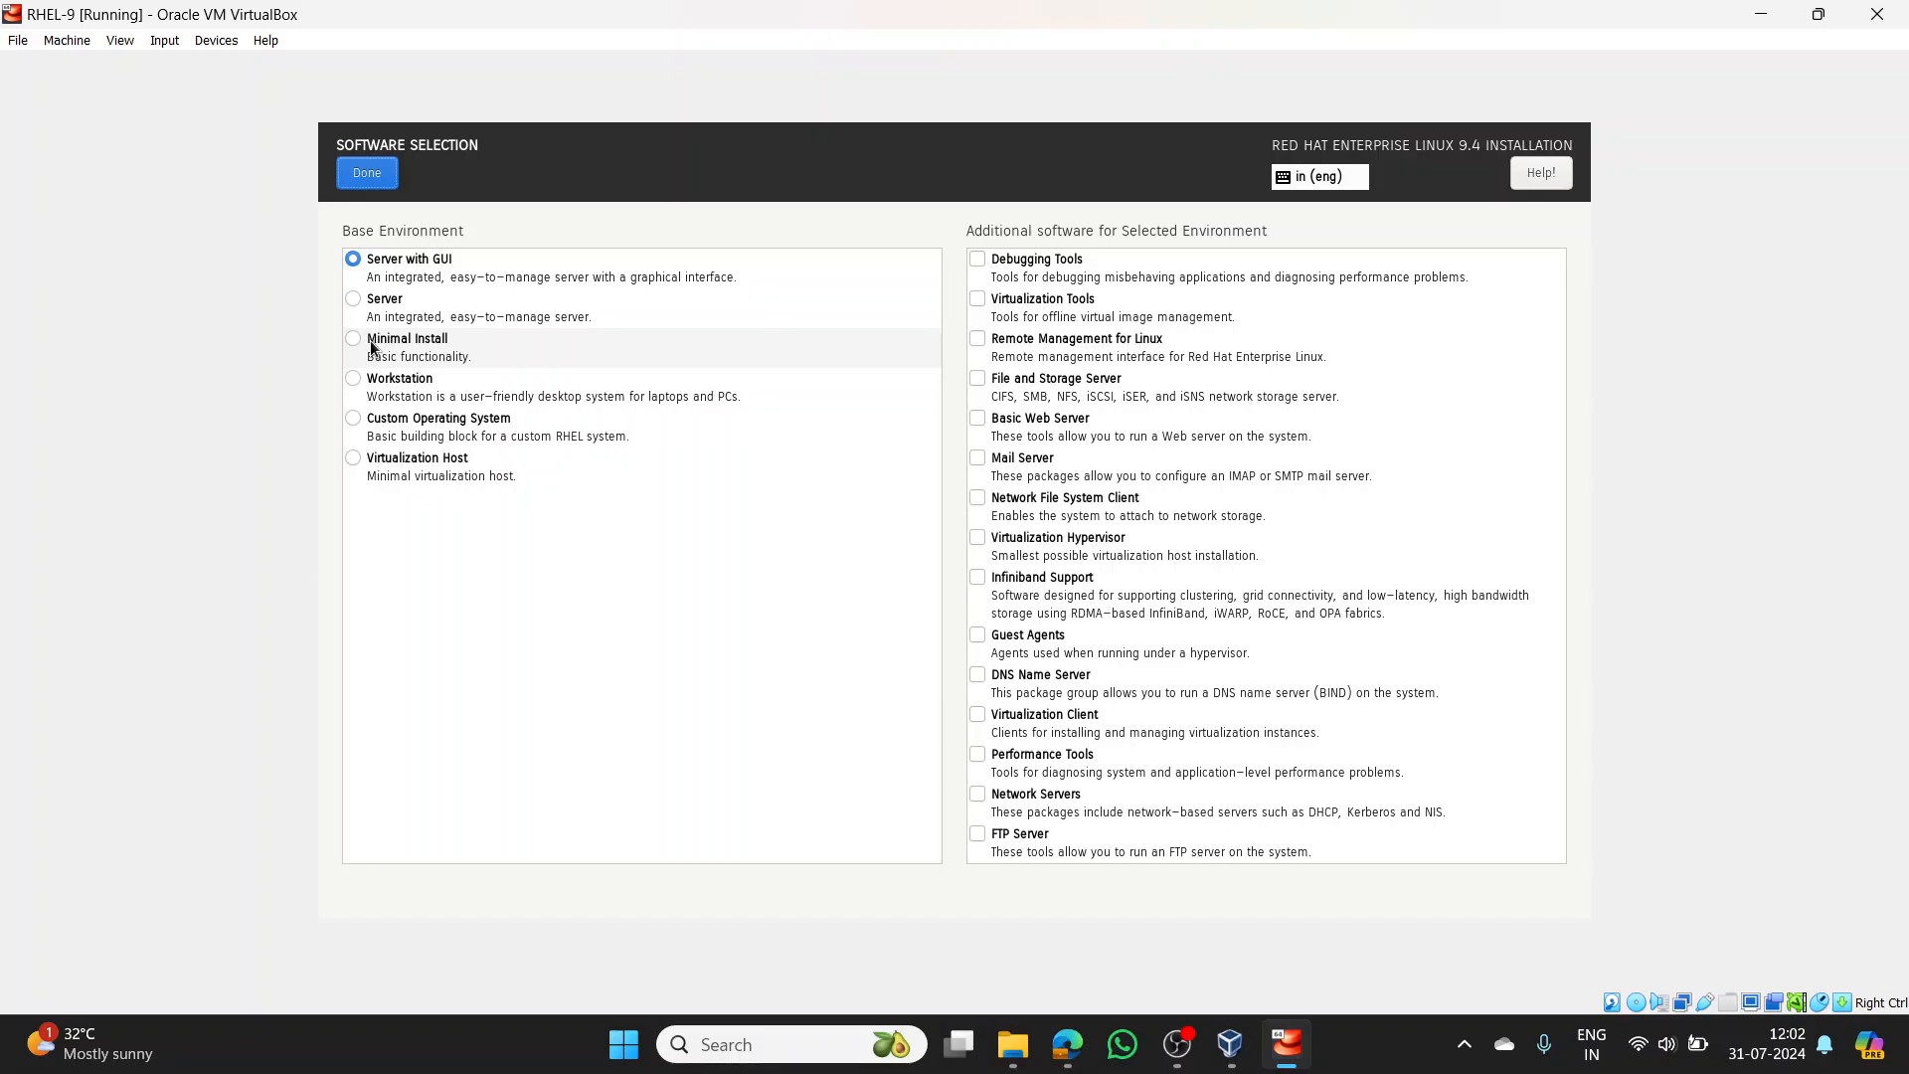
left_click(392, 181)
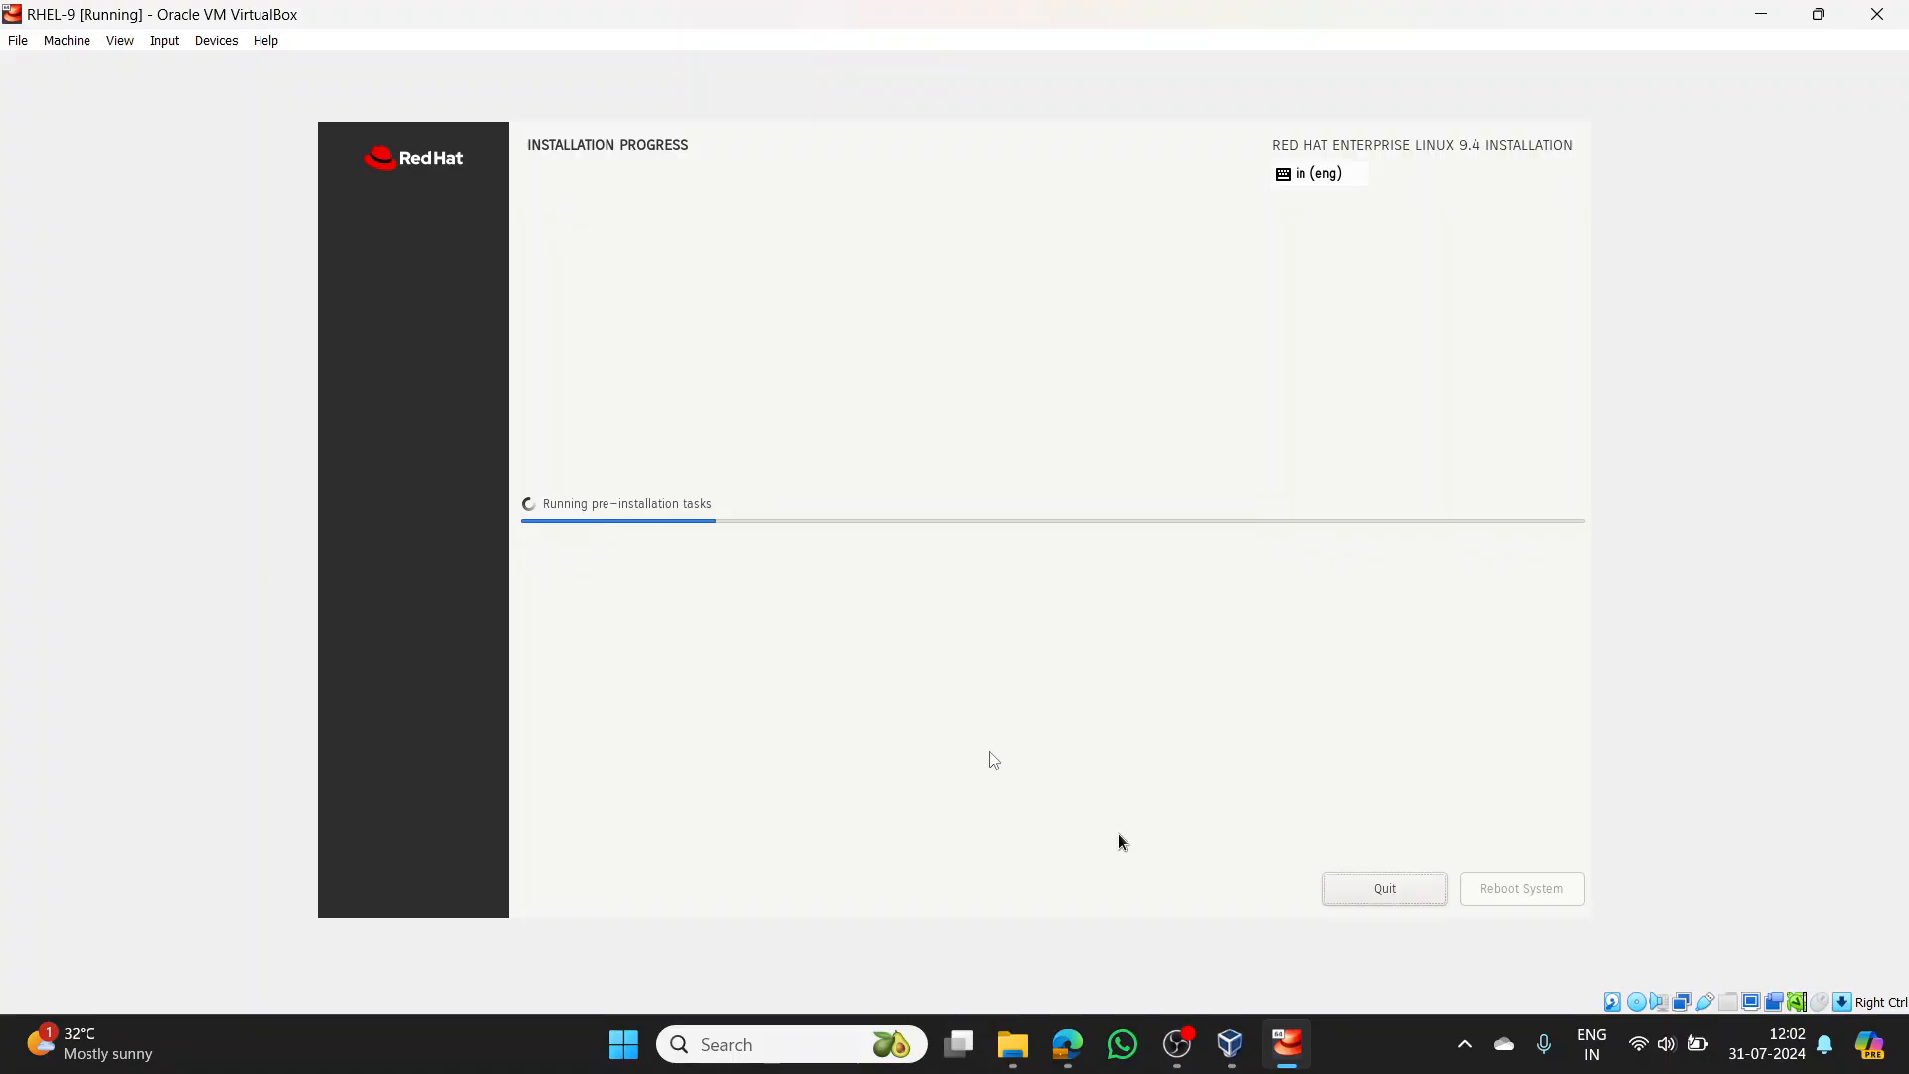
- Minimize the OBS recorder window to bring the completed RHEL installer back into view
left_click(1177, 1045)
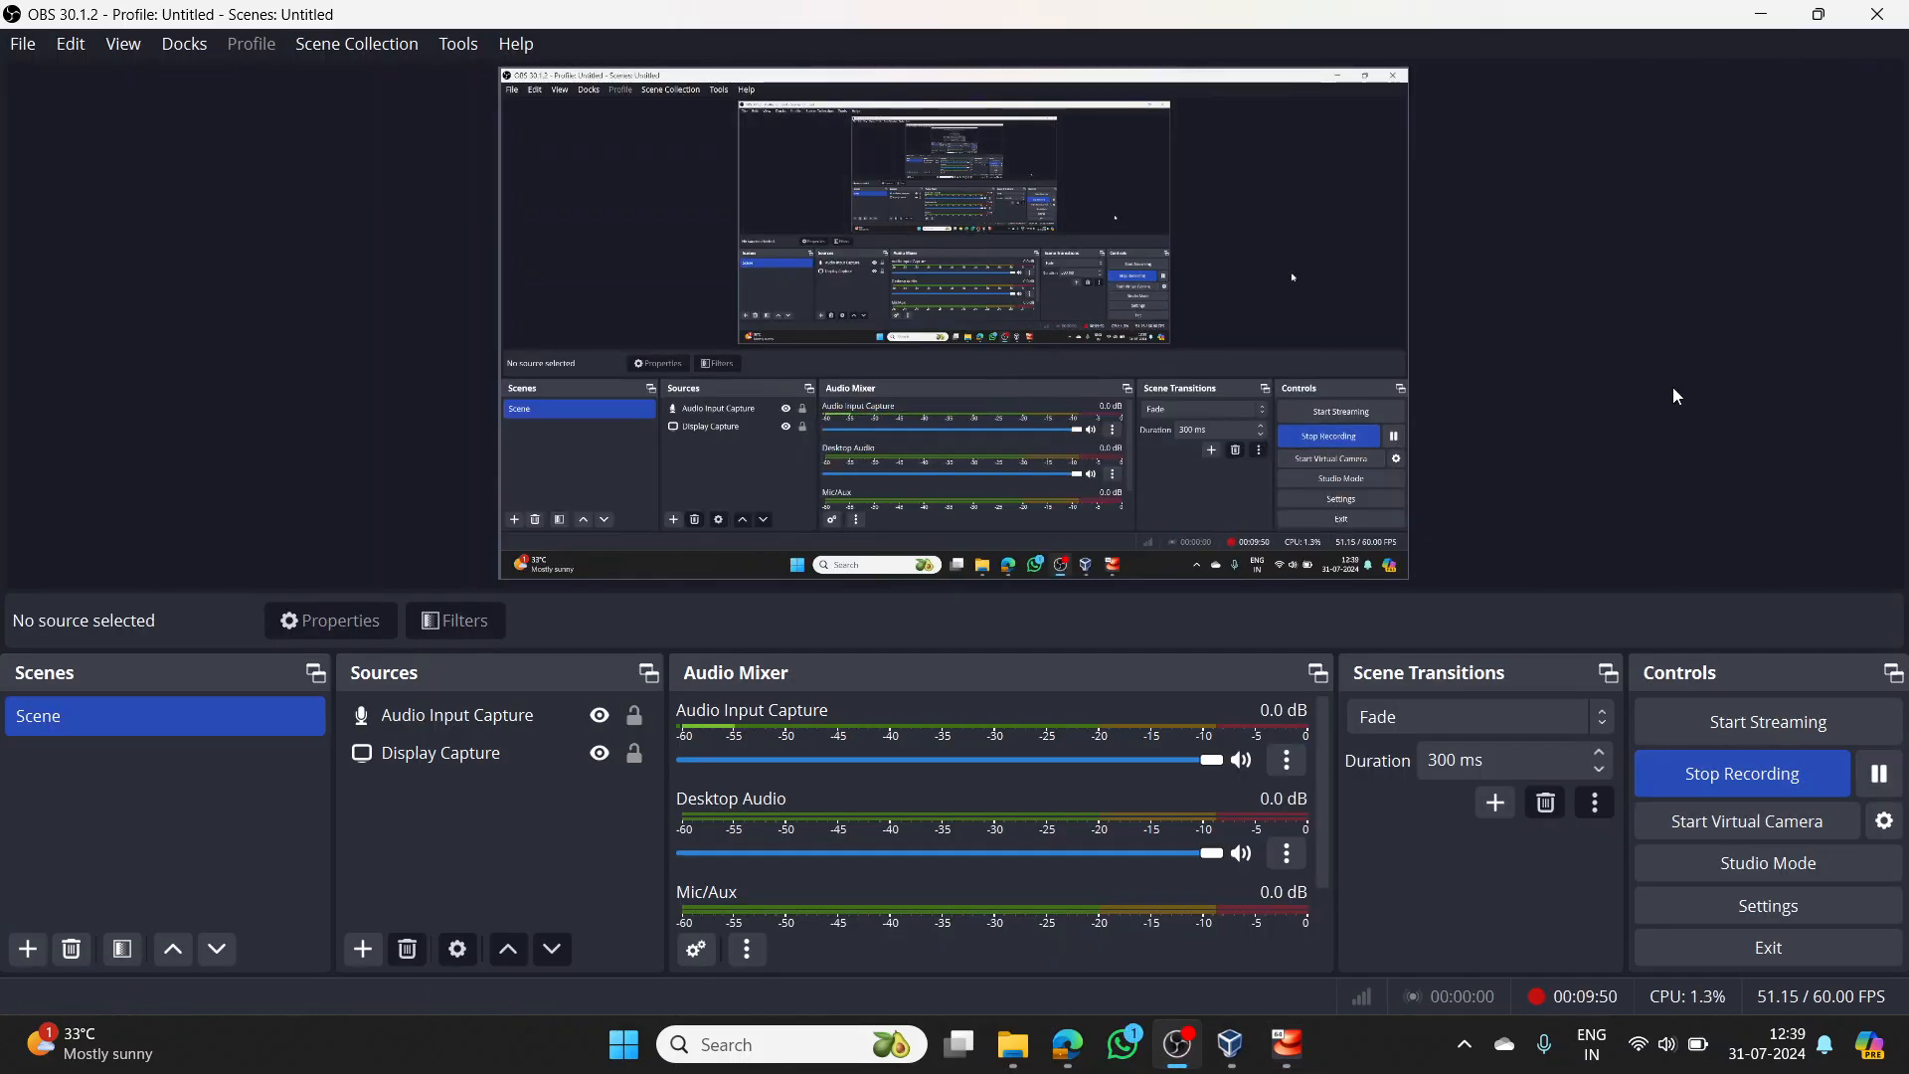
left_click(1762, 12)
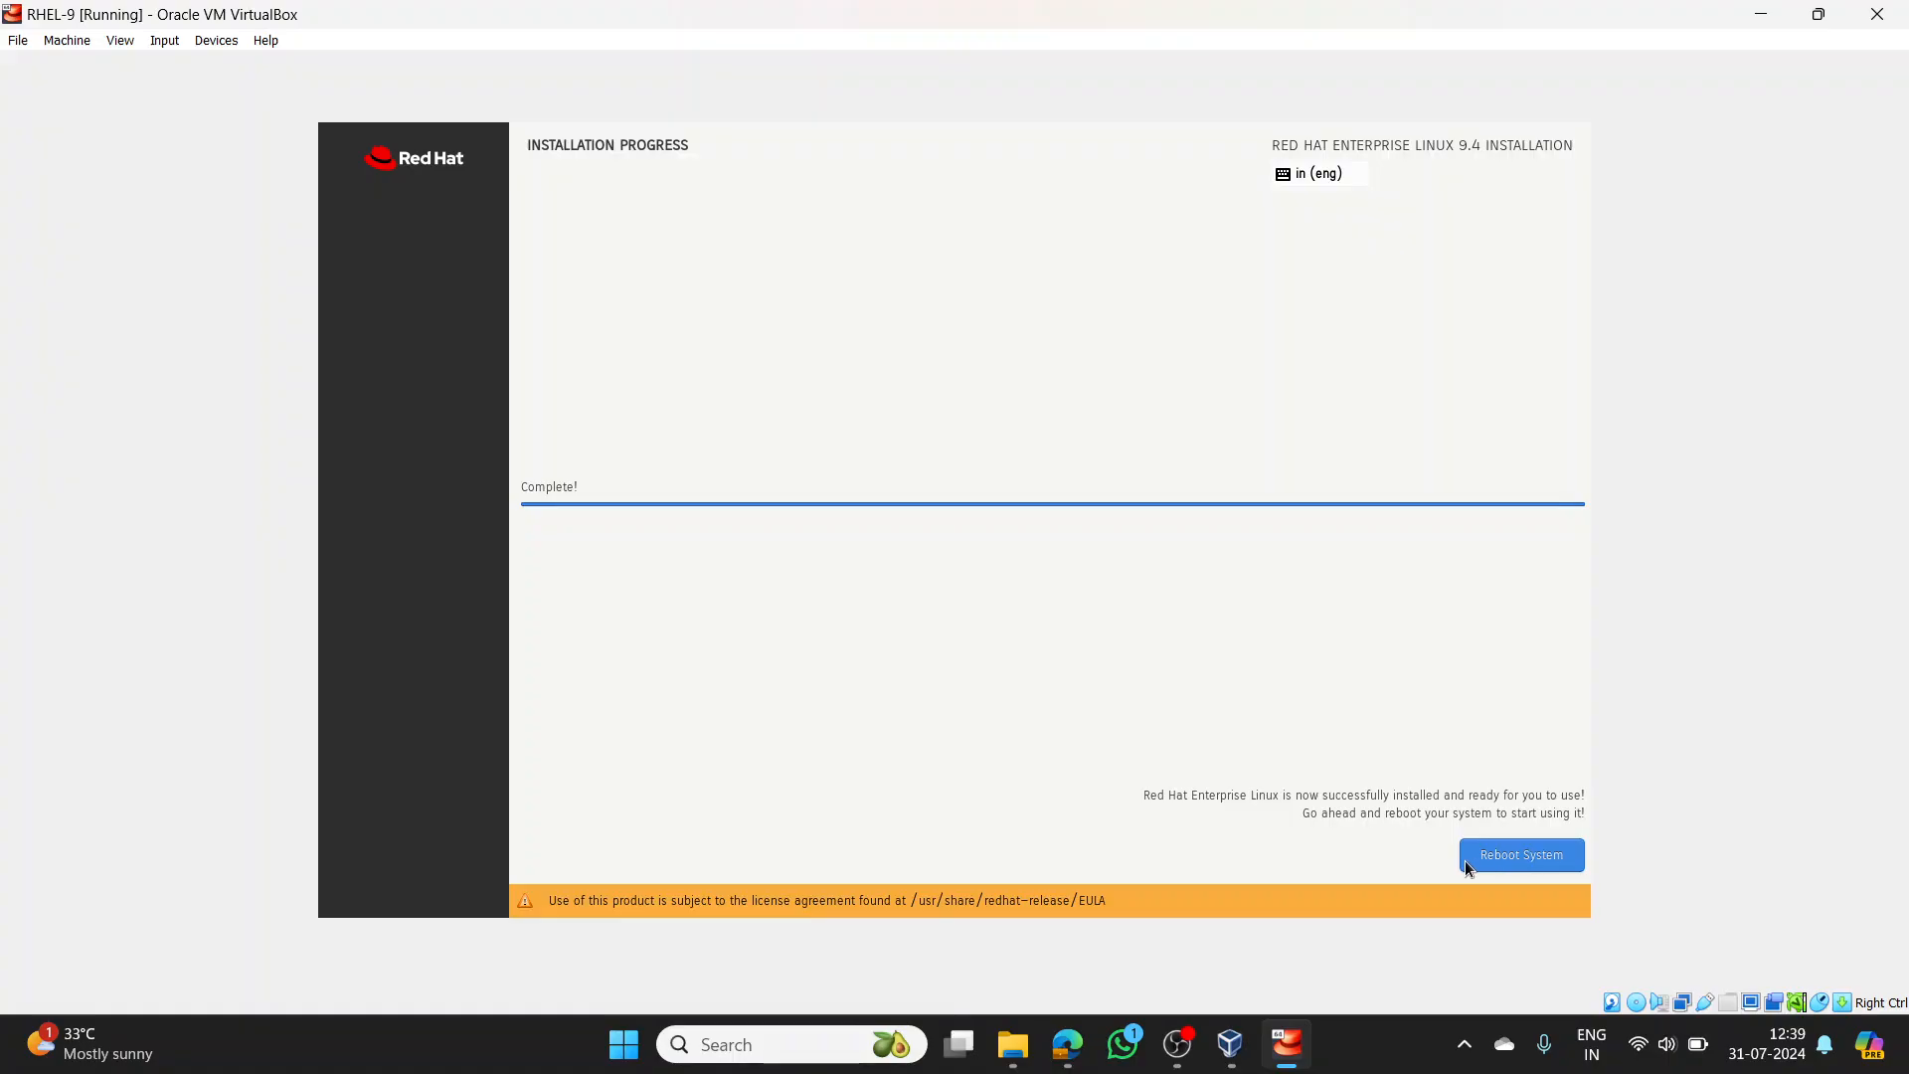
- Reboot the newly installed RHEL 9.4 system from the Complete screen
left_click(1500, 857)
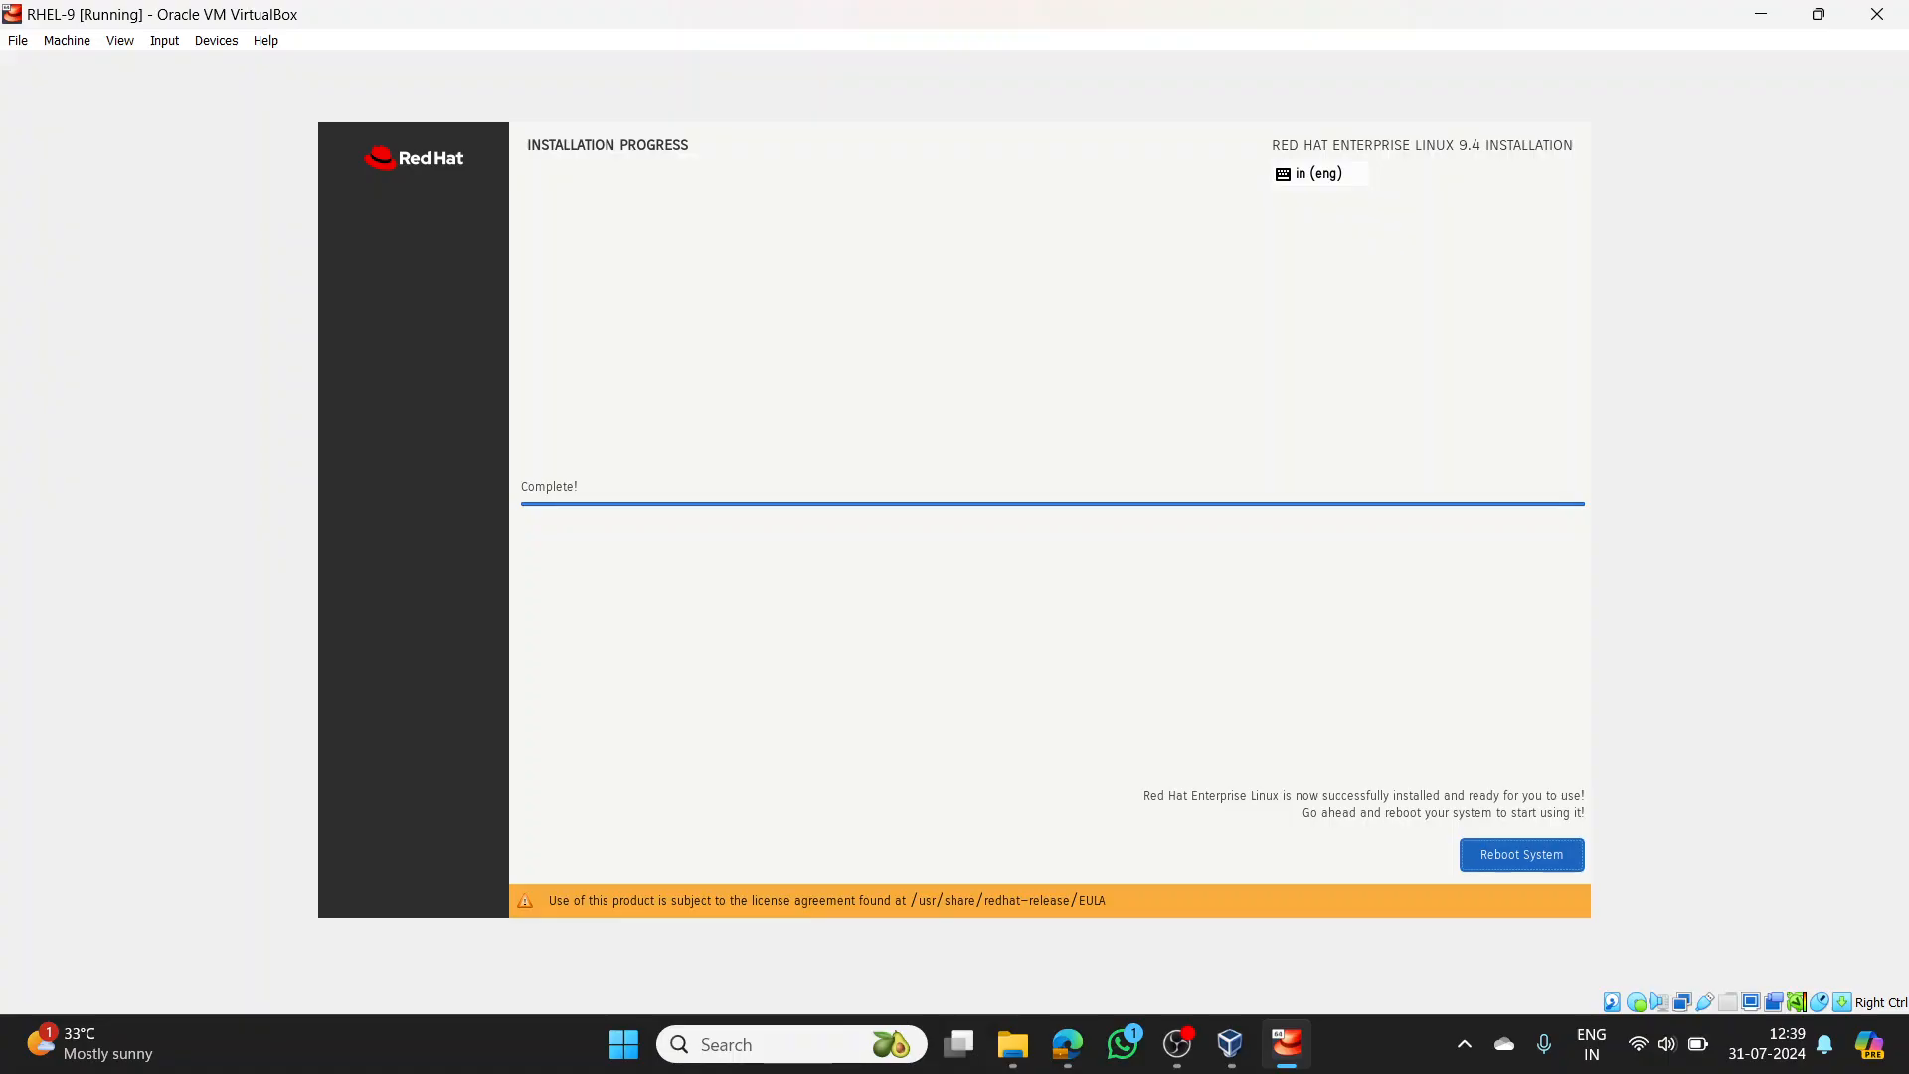
key("Return")
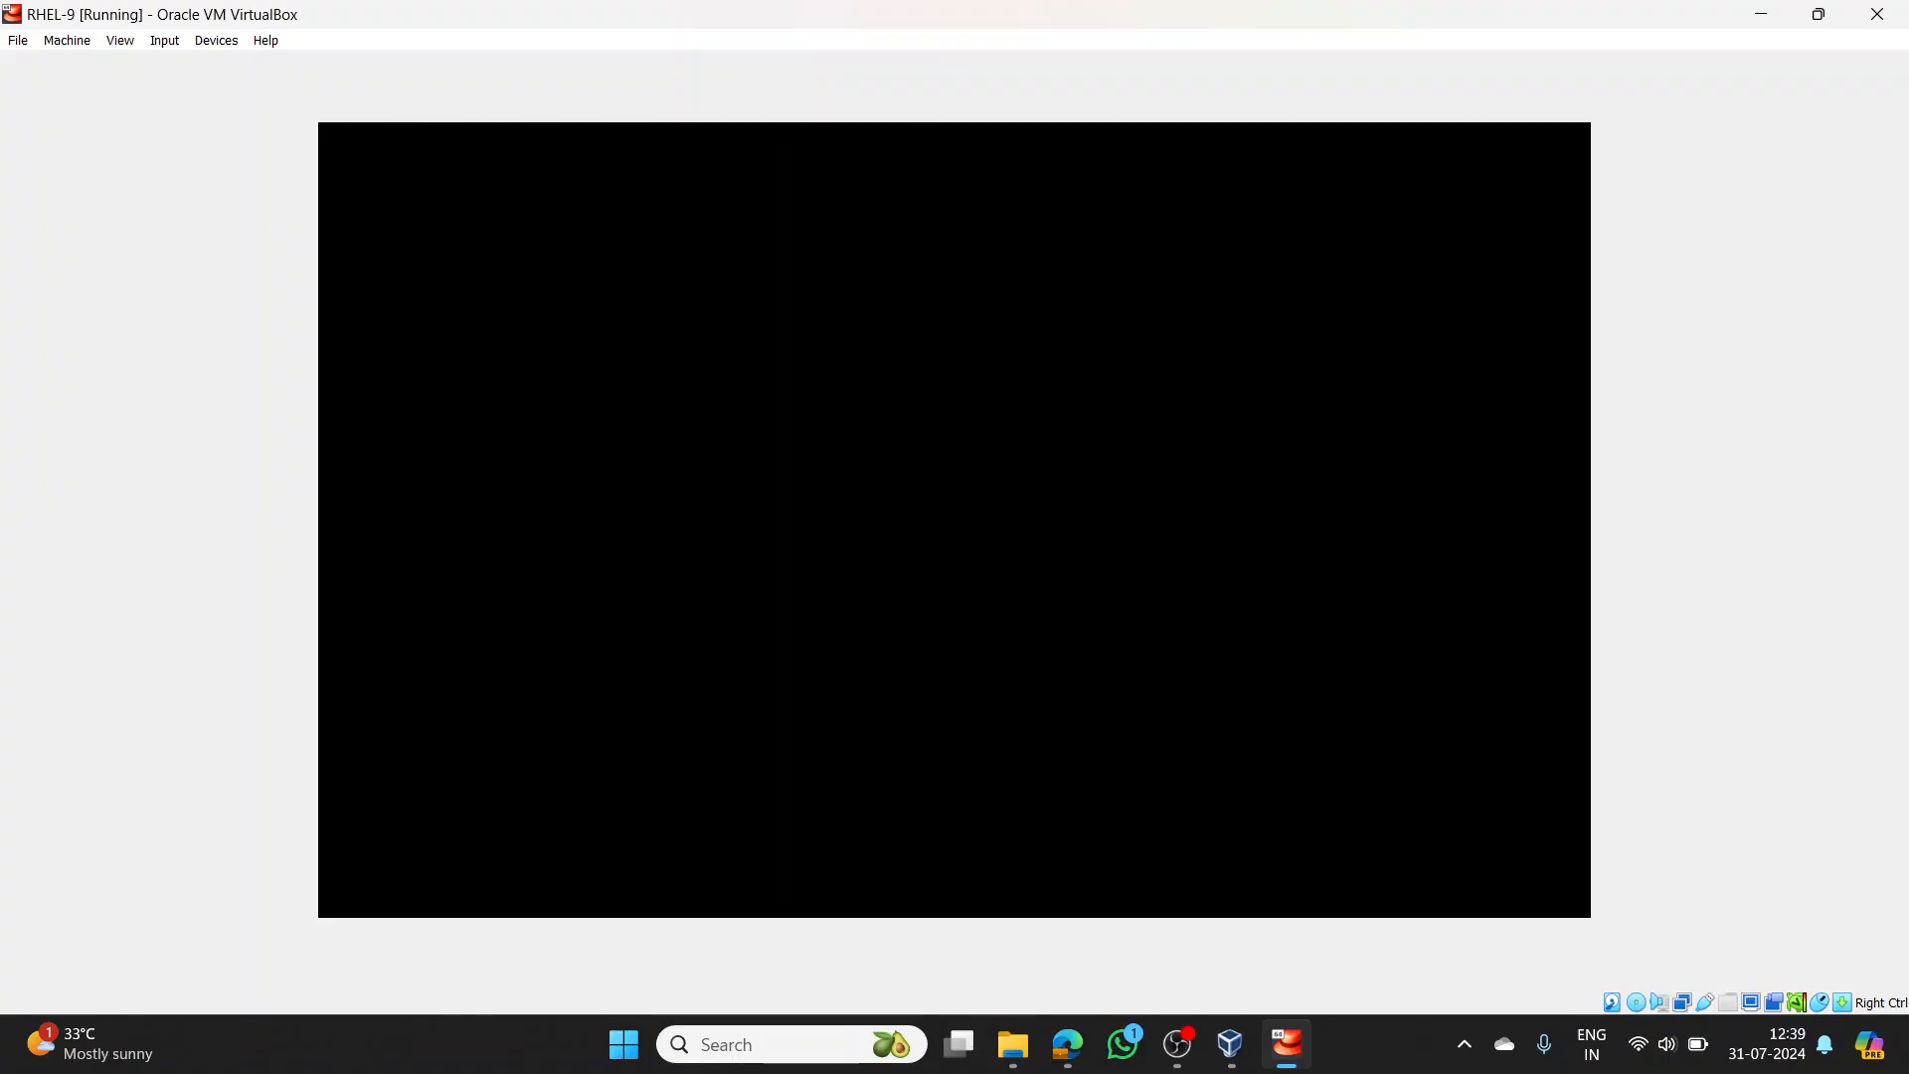